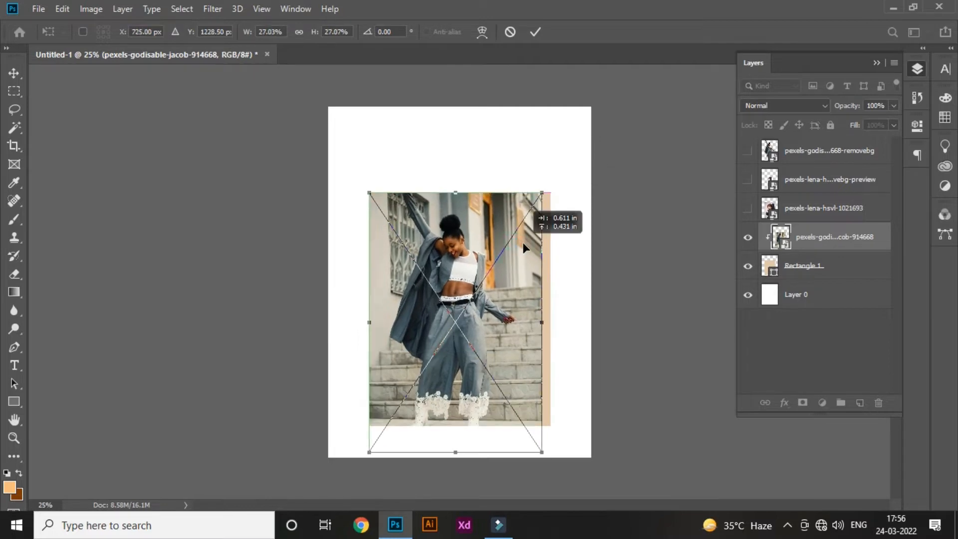
- Resize and centre the clipped full-background woman photo within the rectangle so her whole figure shows
left_click_drag(541, 323, 550, 324)
key("Return")
left_click(234, 216)
left_click(447, 336)
left_click_drag(459, 186, 459, 184)
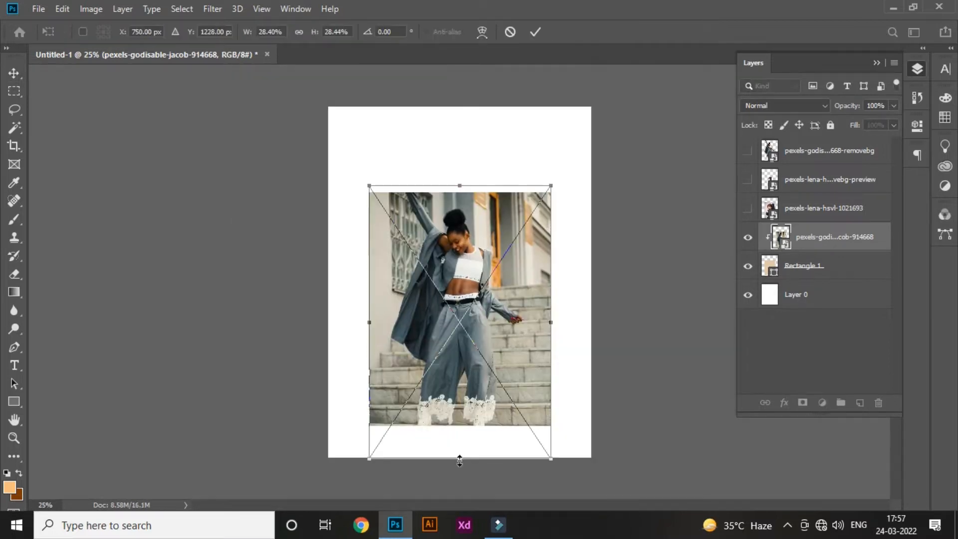
left_click_drag(460, 458, 459, 440)
- Change the fill of Rectangle 1 to a muted grey sampled from the woman photo
double_click(772, 269)
left_click_drag(662, 215, 861, 166)
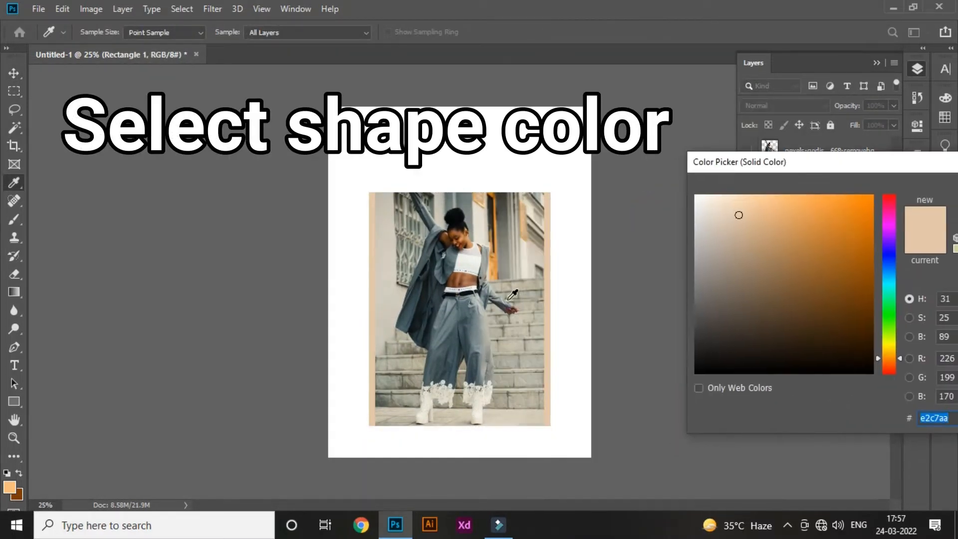
left_click(424, 294)
right_click(424, 296)
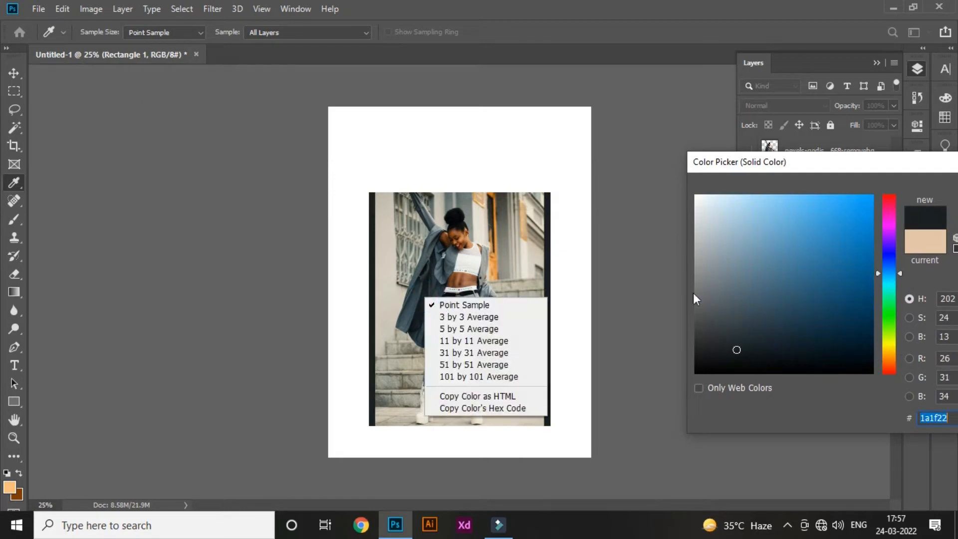
left_click_drag(905, 171, 808, 177)
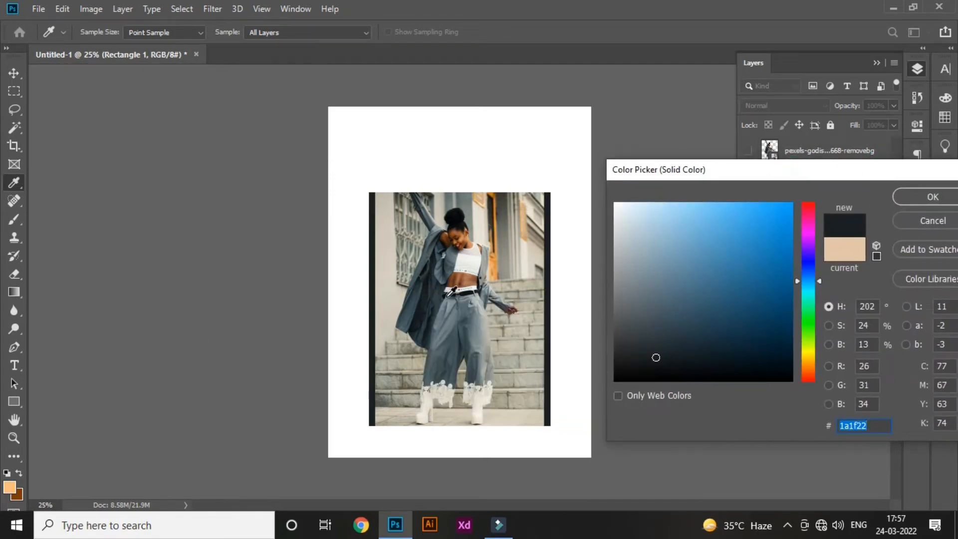
left_click(430, 250)
left_click(474, 260)
left_click(932, 197)
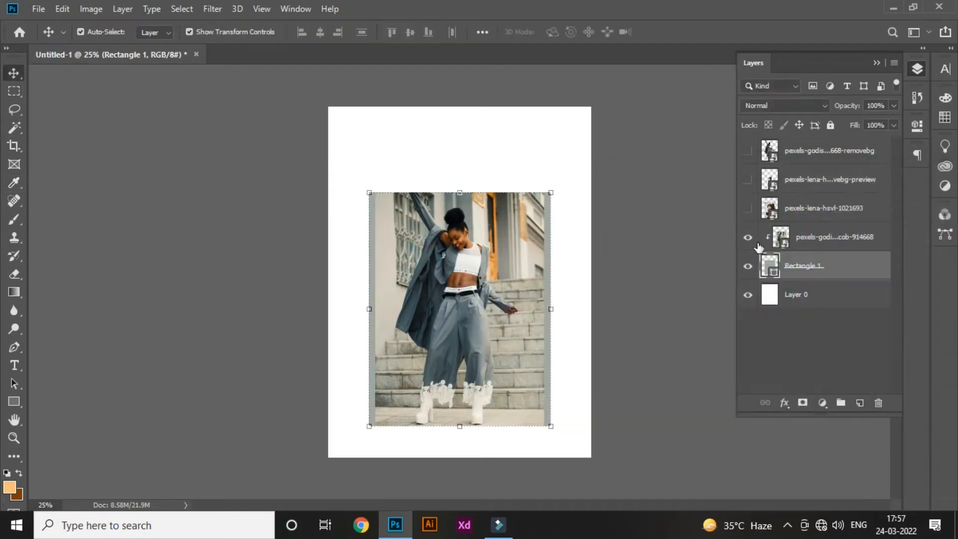
- Hide and show the clipped woman photo to check the new rectangle fill beneath it
left_click(747, 237)
right_click(747, 238)
left_click(818, 237)
left_click(748, 238)
right_click(747, 238)
- Show the background-removed woman cutout, clip it directly above Rectangle 1 and hide the original photo
left_click(795, 153)
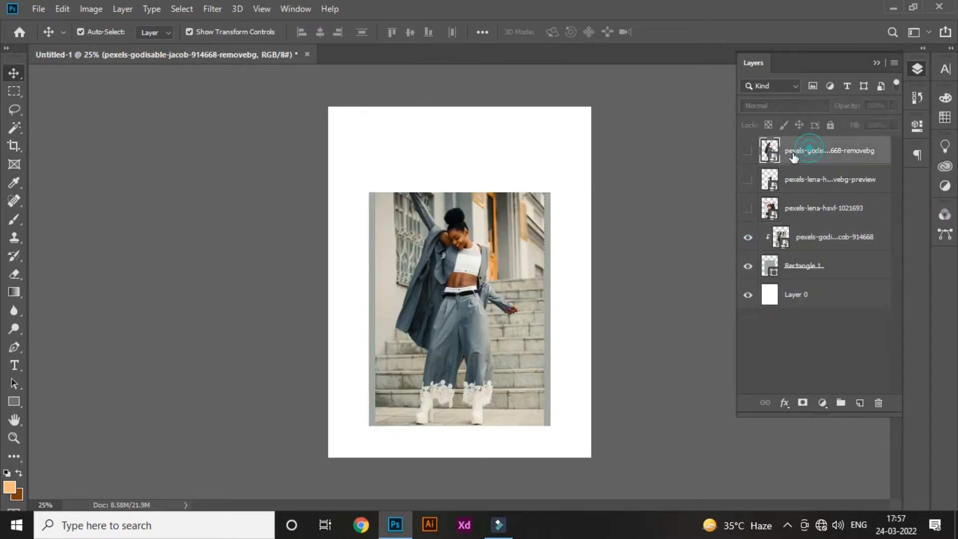
left_click(747, 151)
left_click_drag(801, 151, 800, 245)
left_click(747, 207)
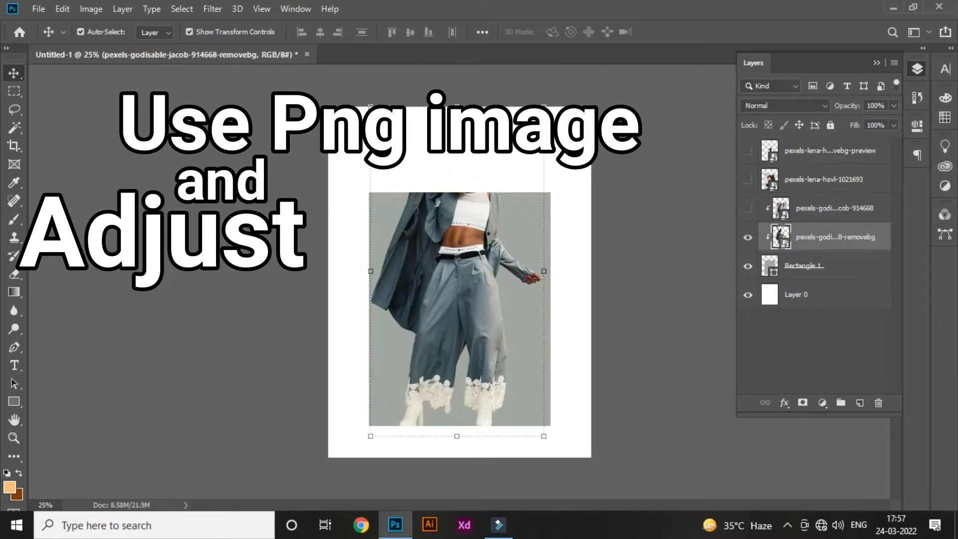
- Scale the woman cutout down until her full figure fits inside the grey rectangle
key("ctrl+t")
left_click_drag(459, 107, 456, 195)
left_click_drag(459, 456, 458, 439)
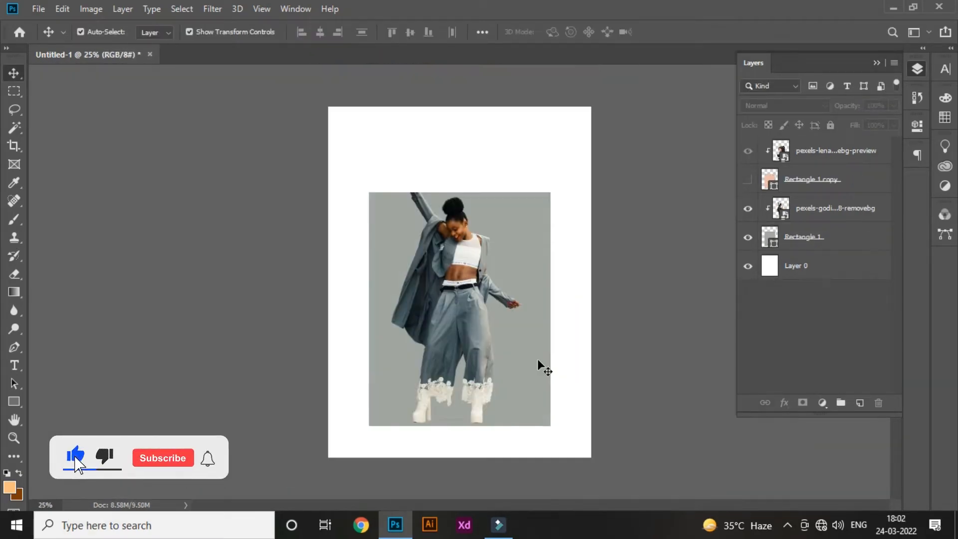
- Add a text layer reading "luke" above the woman cutout as the main heading
left_click(14, 365)
left_click(374, 171)
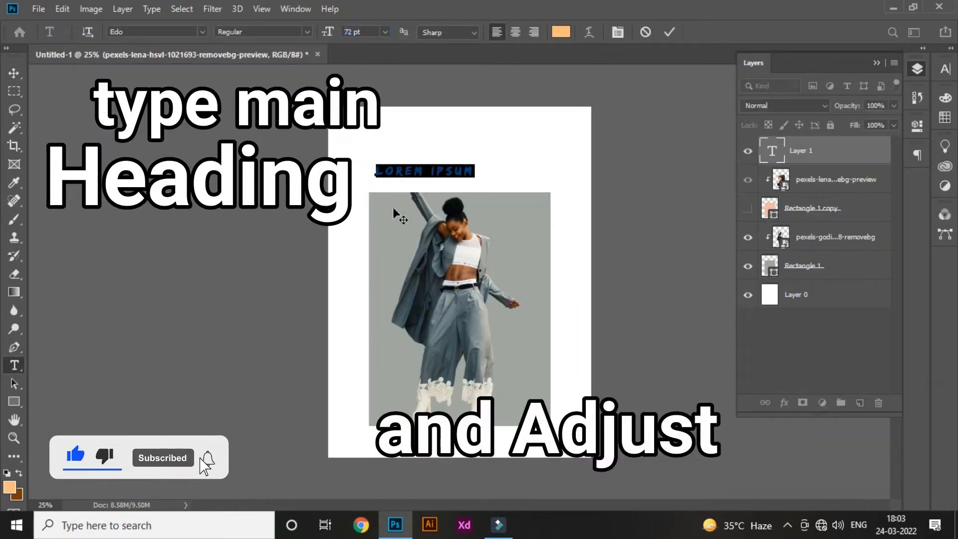
key("Delete")
left_click(668, 32)
- Scale the LUKE heading to about 510% so it spans roughly the width of the rectangle
key("ctrl+t")
left_click_drag(413, 175, 548, 231)
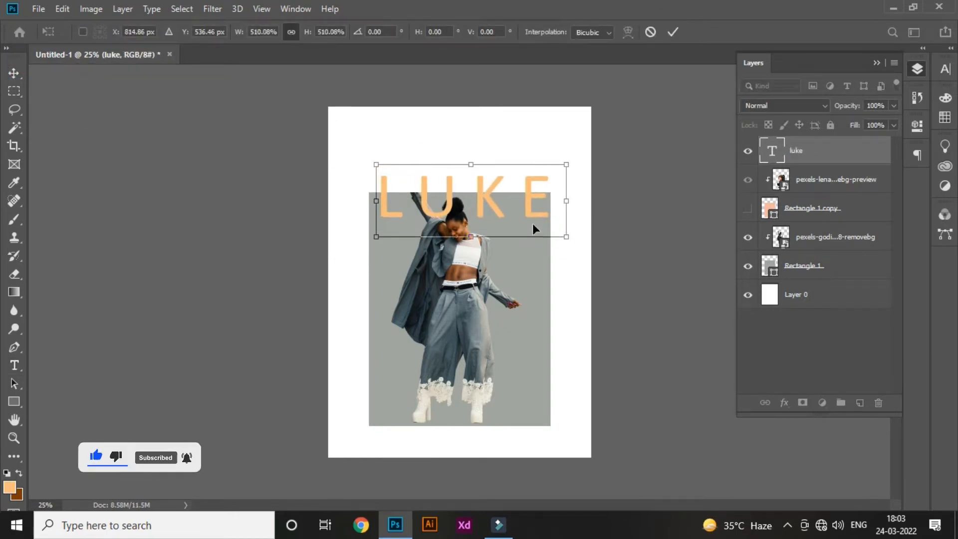
key("Return")
- Move the LUKE heading up into the white area above the grey rectangle
left_click(822, 290, "ctrl")
left_click(80, 32)
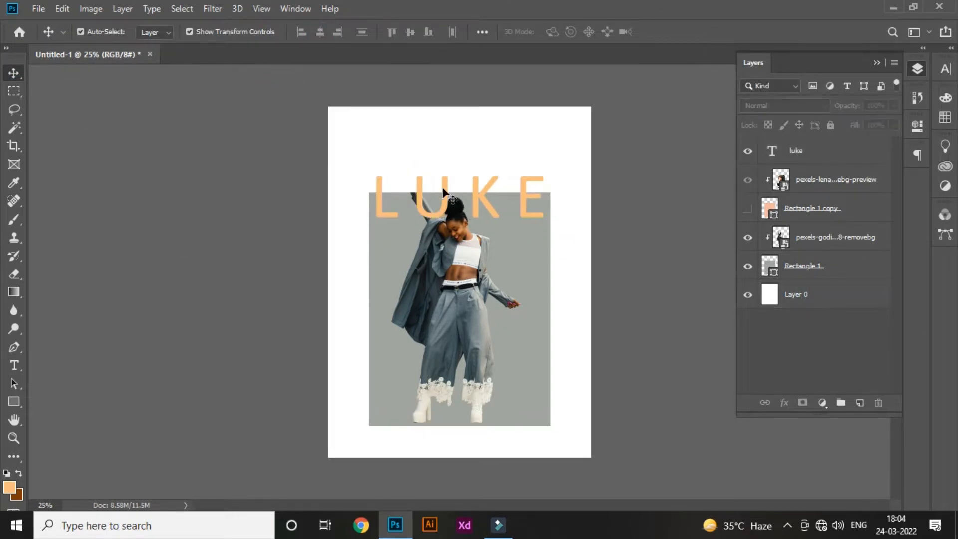
left_click(484, 193)
key("shift+Up")
key("shift+Up")
key("shift+Up")
key("shift+Up")
key("shift+Up")
key("shift+Up")
key("shift+Up")
key("shift+Up")
key("shift+Up")
key("shift+Up")
key("shift+Up")
key("shift+Up")
key("shift+Up")
key("shift+Up")
key("shift+Up")
key("shift+Up")
key("shift+Up")
key("shift+Up")
key("shift+Up")
key("shift+Up")
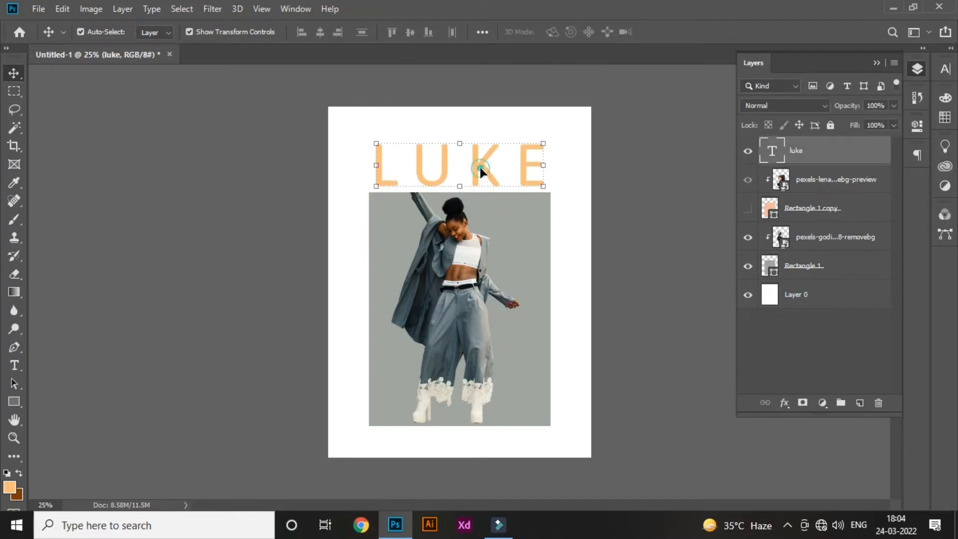
- Set the LUKE heading's font to Book Antiqua in the Bold style
left_click(945, 69)
left_click(861, 89)
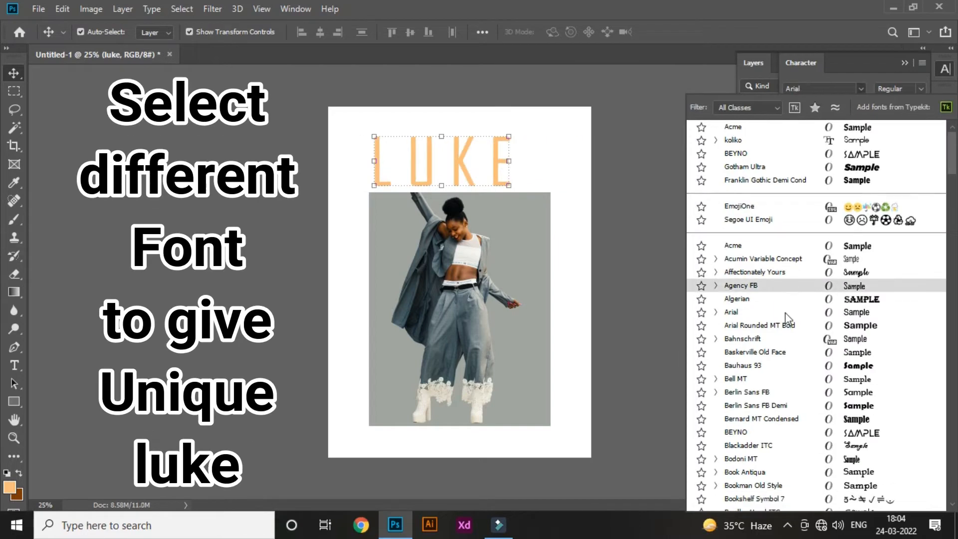
left_click(743, 498)
left_click(897, 88)
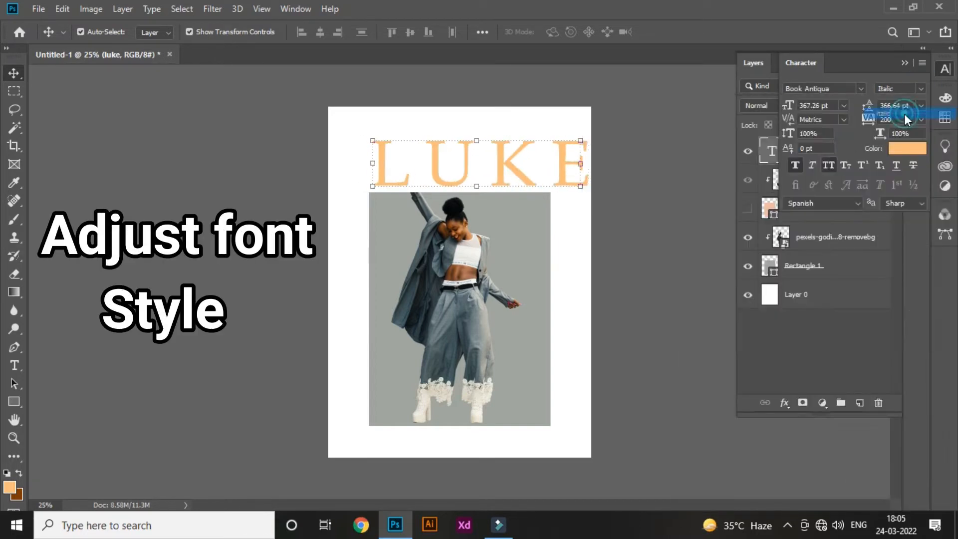
left_click(904, 115)
- Scale the LUKE heading down to about 82% and position it over the grey rectangle's width
key("ctrl+t")
left_click_drag(608, 169, 558, 170)
left_click_drag(464, 136, 465, 132)
right_click(466, 132)
left_click(417, 172)
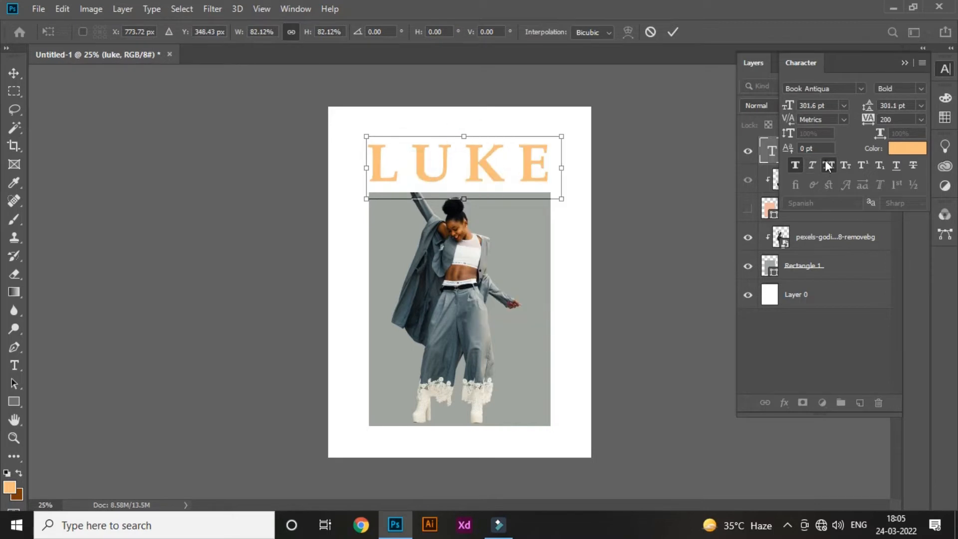
key("Return")
- Turn off faux bold for the LUKE heading
left_click(795, 165)
right_click(499, 163)
left_click(525, 171)
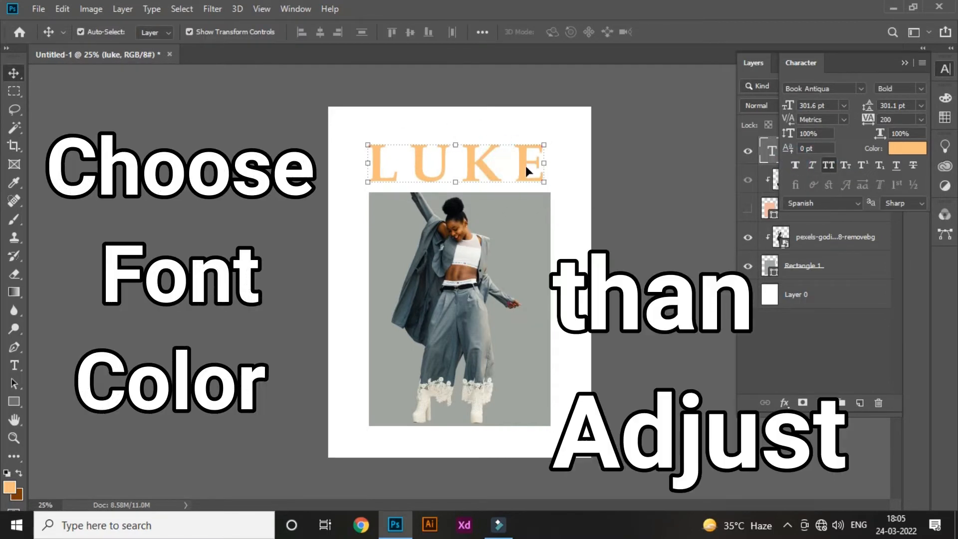
- Set the LUKE heading's text colour to the dark tone #1b2325
left_click(907, 148)
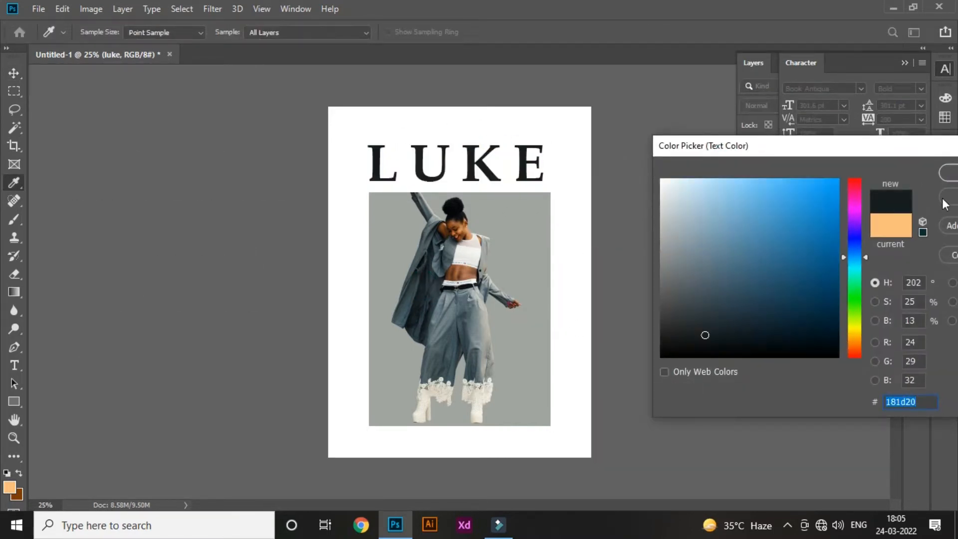
left_click_drag(778, 145, 720, 150)
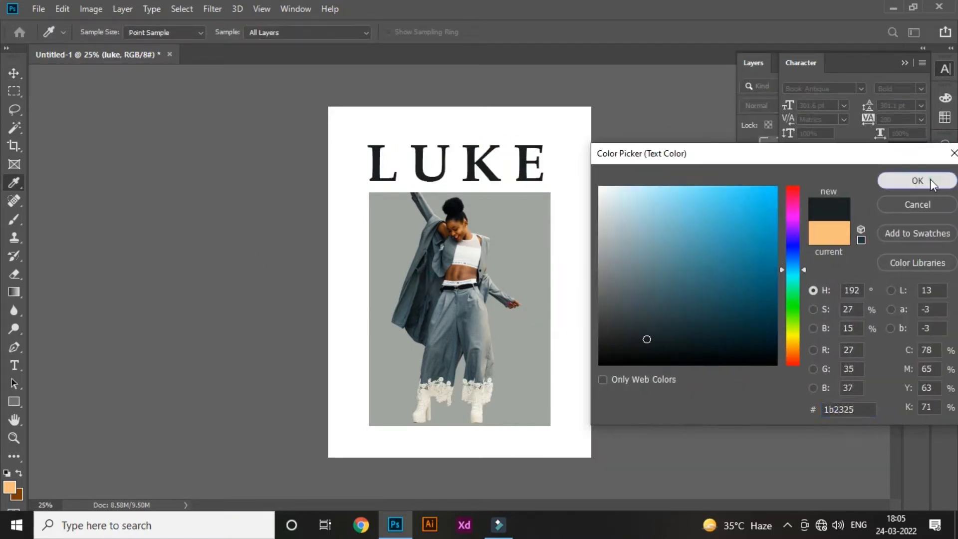
left_click(923, 179)
key("ctrl+plus")
key("ctrl+plus")
key("ctrl+minus")
key("ctrl+minus")
- Centre the LUKE heading horizontally on the page and move it slightly down toward the rectangle
left_click(509, 166)
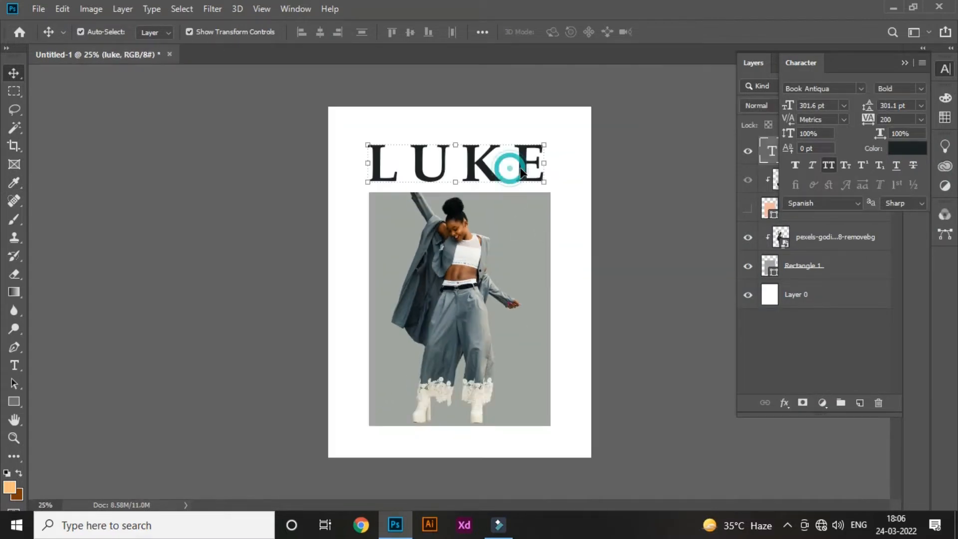
left_click(807, 294, "ctrl")
left_click(320, 32)
left_click(290, 72)
left_click(483, 172)
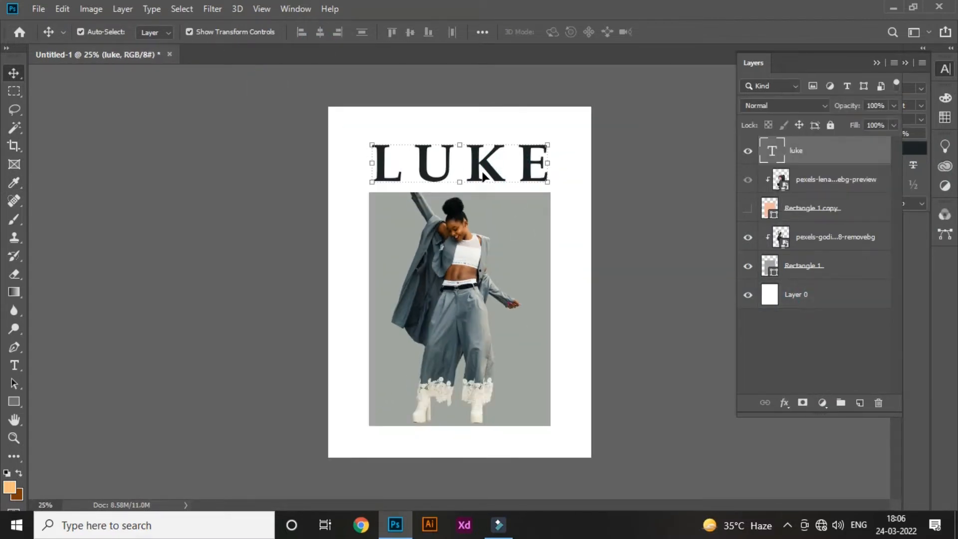
left_click_drag(482, 173, 482, 179)
left_click(625, 163)
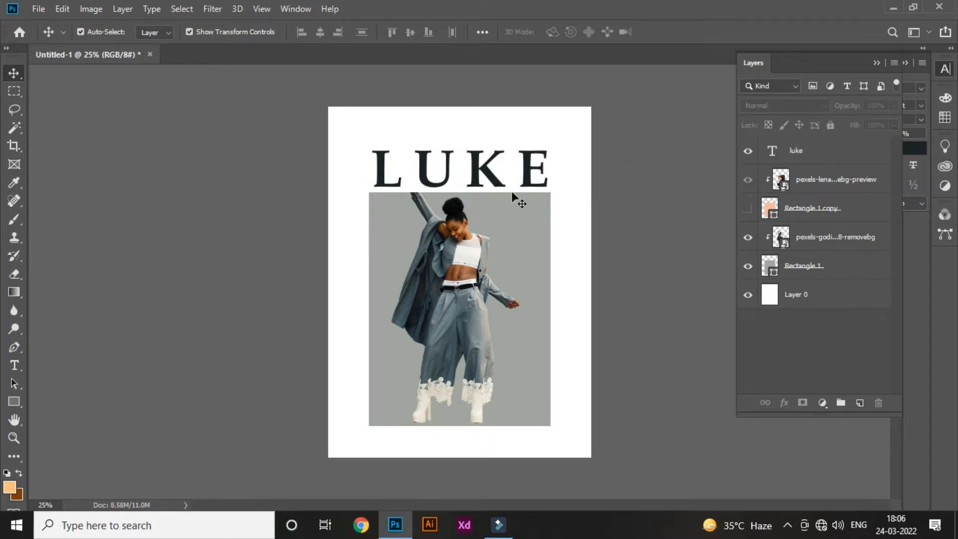
- Change the LUKE heading's font to Bodoni MT Bold
left_click(525, 175)
left_click(910, 157)
left_click(861, 88)
left_click_drag(951, 166, 951, 180)
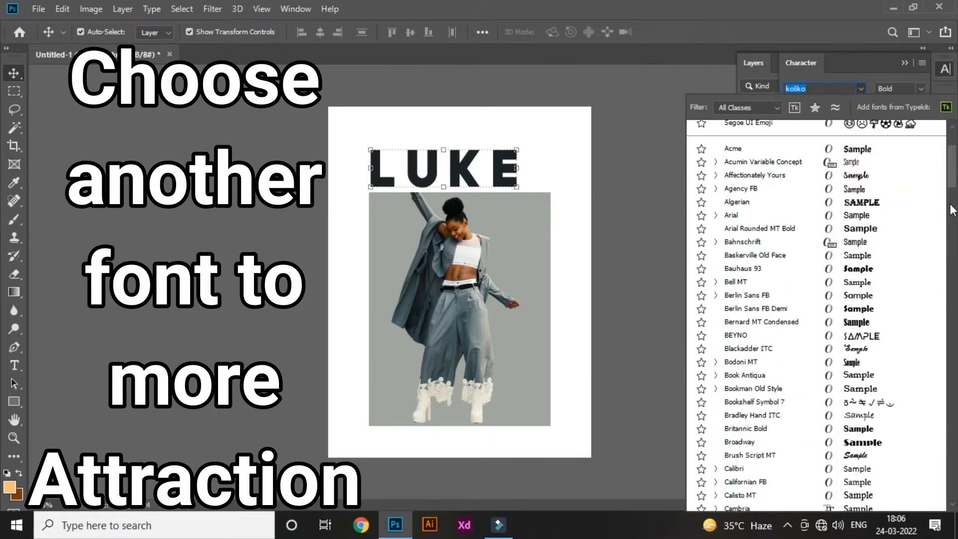
key("Down")
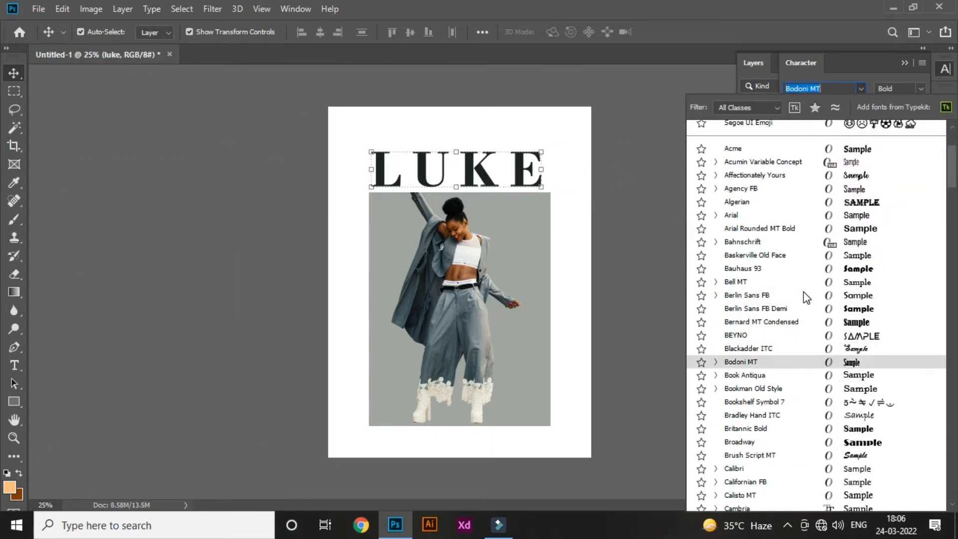
key("Return")
left_click(905, 62)
left_click(605, 171)
- Scale the LUKE heading to about 105% so its edges line up with the grey rectangle
key("ctrl+plus")
key("ctrl+plus")
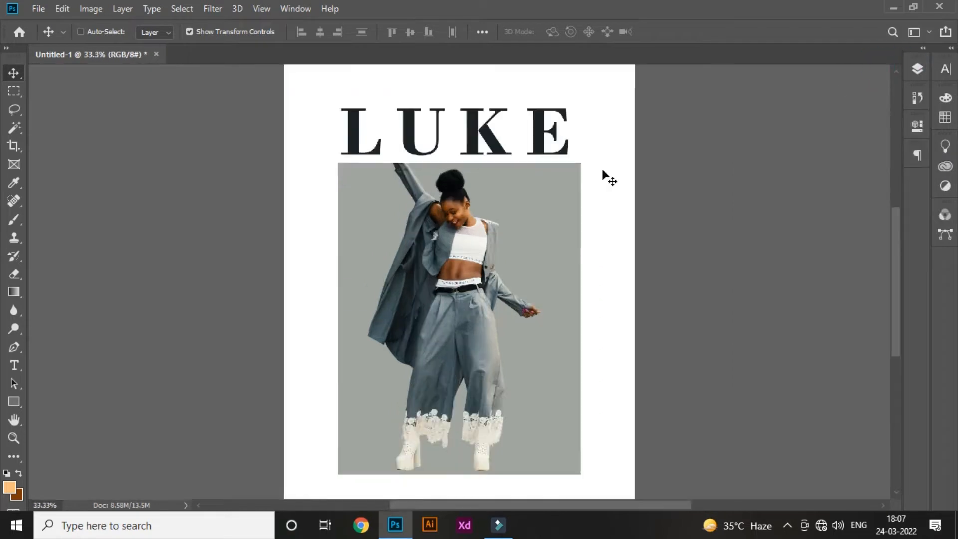
key("ctrl+minus")
key("ctrl+minus")
left_click(539, 174)
key("ctrl+t")
left_click_drag(553, 171, 563, 170)
right_click(563, 171)
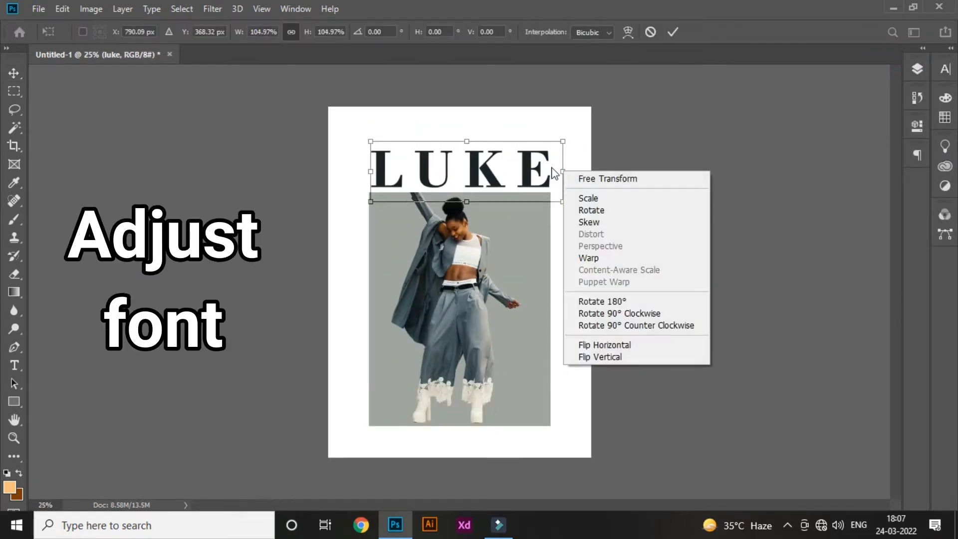
left_click(549, 154)
left_click(584, 150)
- Select every layer above the white background and shift the heading and picture slightly up together
left_click(917, 68)
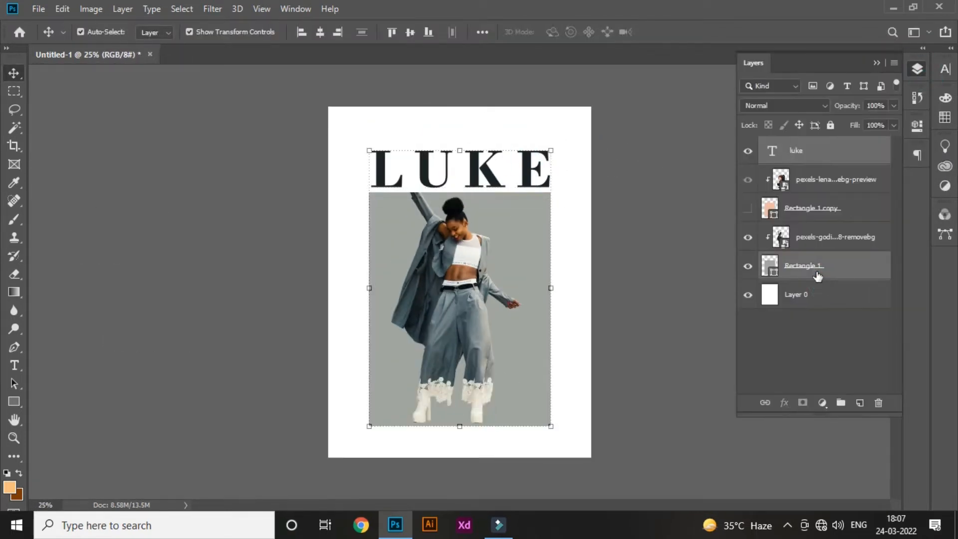
left_click(819, 288)
left_click(216, 118, "ctrl")
left_click(865, 269)
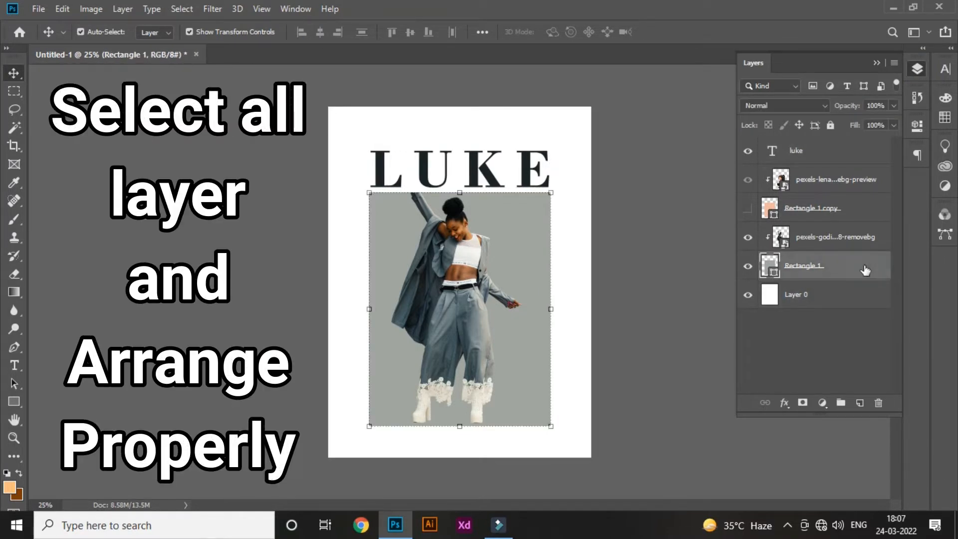
left_click(843, 160, "shift")
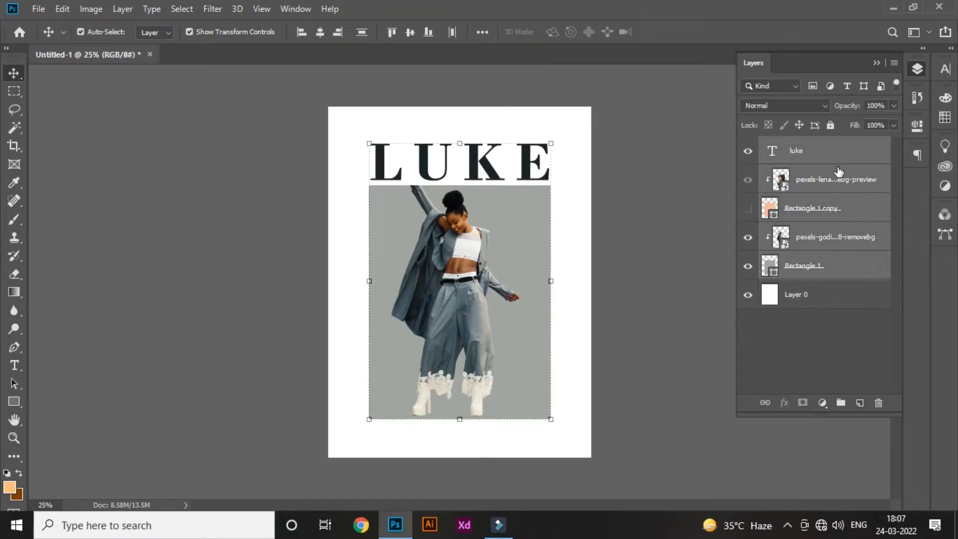
key("shift+Down")
key("shift+Down")
key("shift+Down")
left_click(688, 221)
- Crop a narrow strip off the top of the page with the Crop tool
left_click(828, 295)
left_click(14, 147)
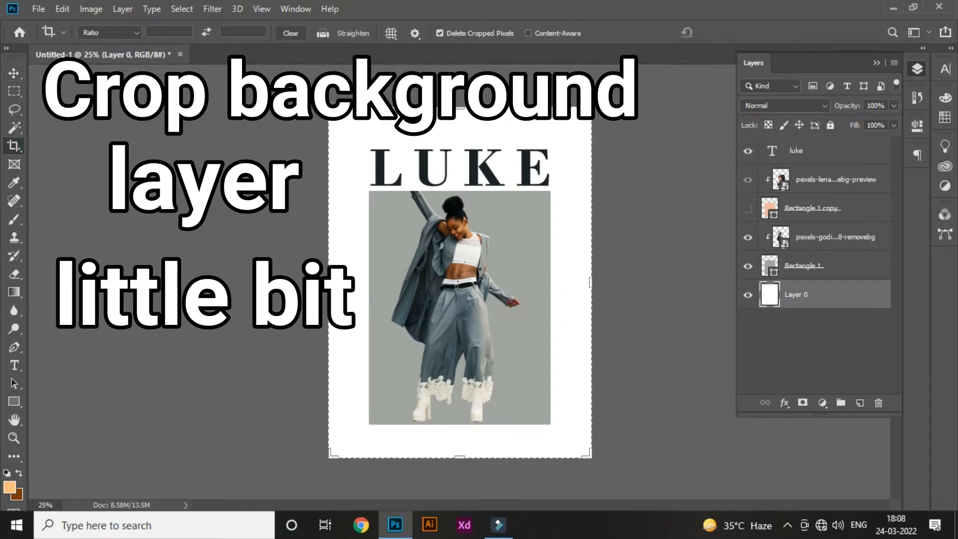
mouse_move(459, 107)
left_mouse_down()
mouse_move(459, 129)
mouse_move(458, 117)
left_mouse_up()
key("Return")
key("v")
- Select all layers above the background and move them down to balance the artwork on the cropped page
left_click(846, 266)
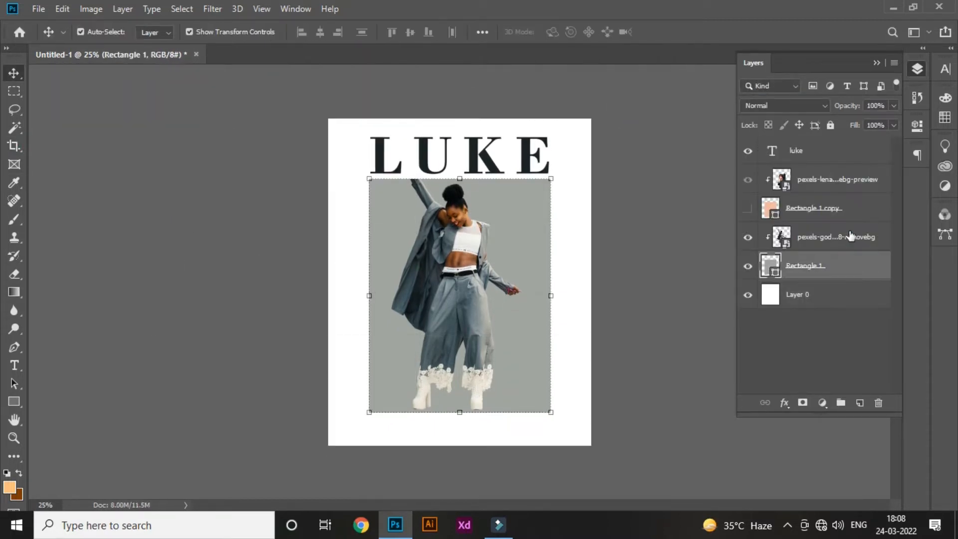
left_click(844, 158, "shift")
key("shift+Down")
key("shift+Down")
key("shift+Down")
key("shift+Down")
key("shift+Down")
key("shift+Down")
key("shift+Down")
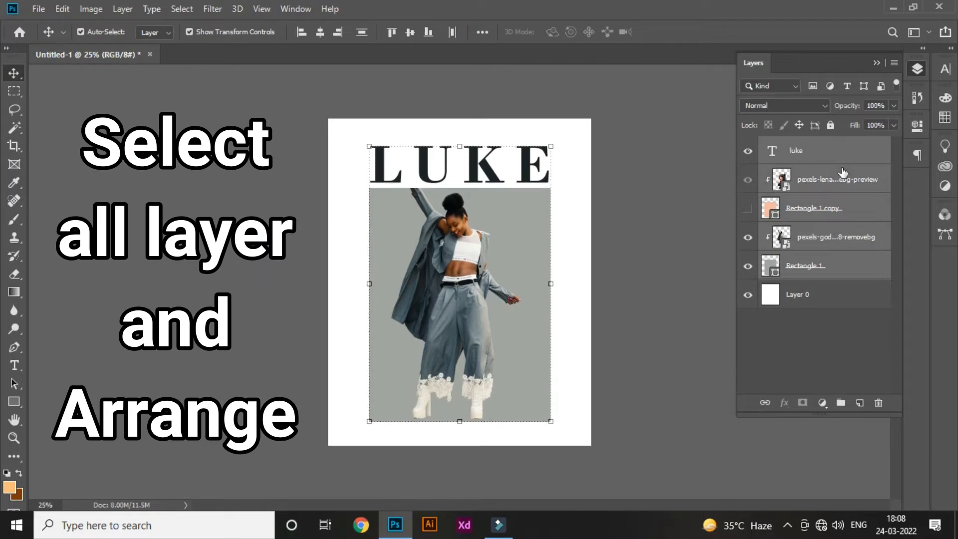
key("shift+Up")
left_click(663, 214)
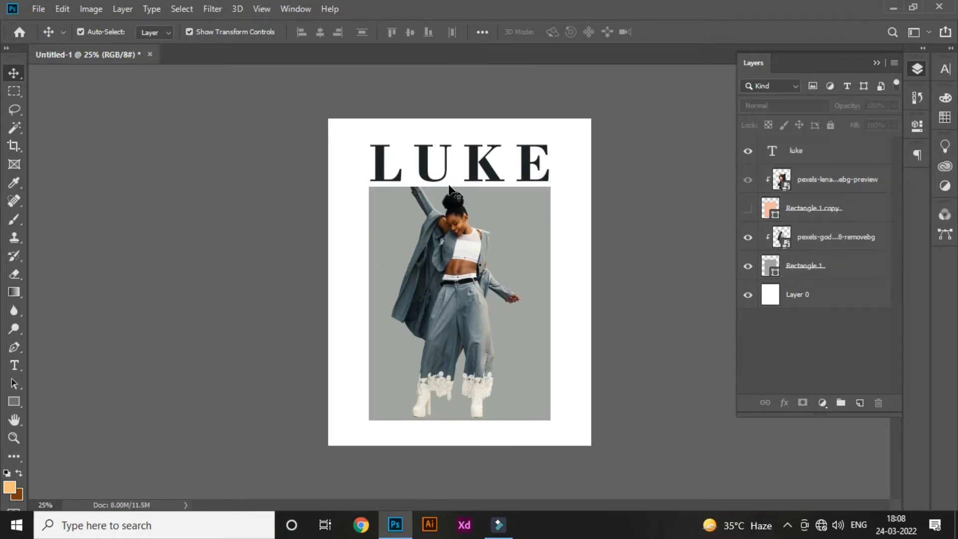
left_click(873, 262)
left_click(850, 161, "shift")
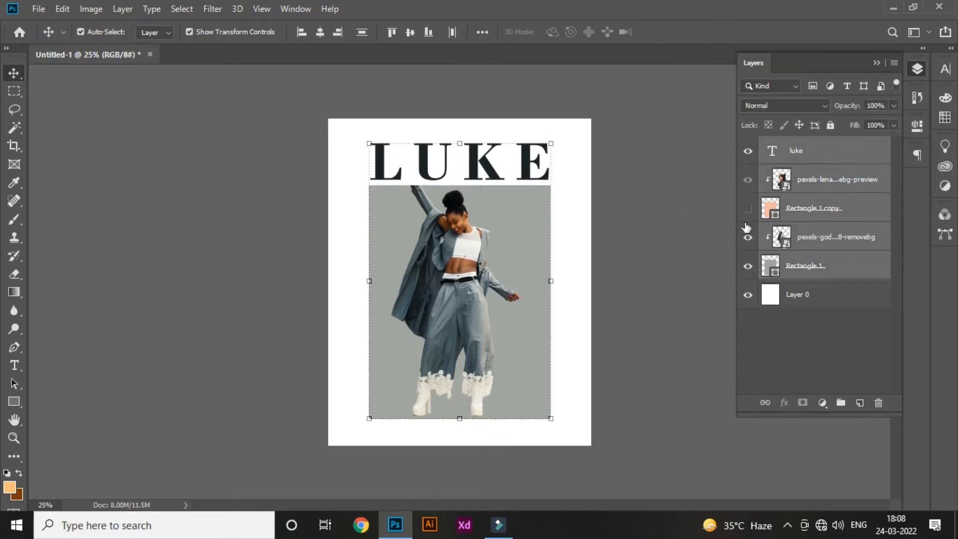
left_click(691, 241)
- Add a text line reading "fashion and lifestyle" in Bodoni MT Bold, 72 pt, across the middle of the picture
left_click(14, 365)
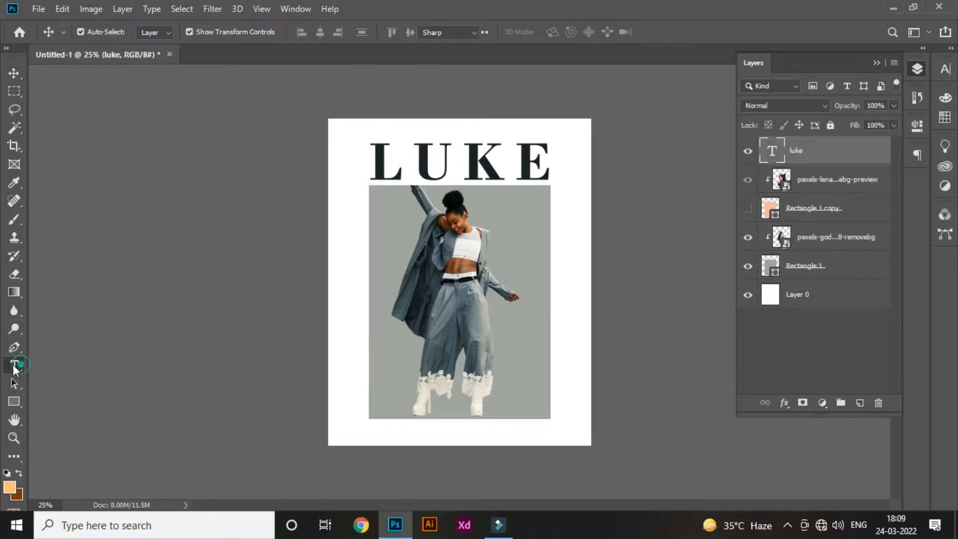
left_click(351, 280)
type("FASHION & LIFESTYLE")
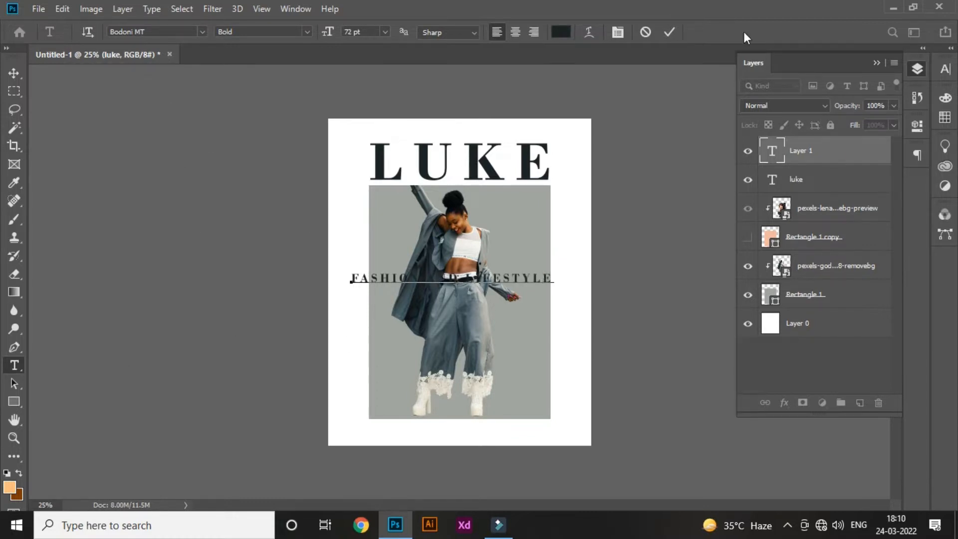
left_click(669, 32)
- Rotate and flip the "fashion and lifestyle" text so it reads vertically from bottom to top
left_click(15, 73)
key("ctrl+t")
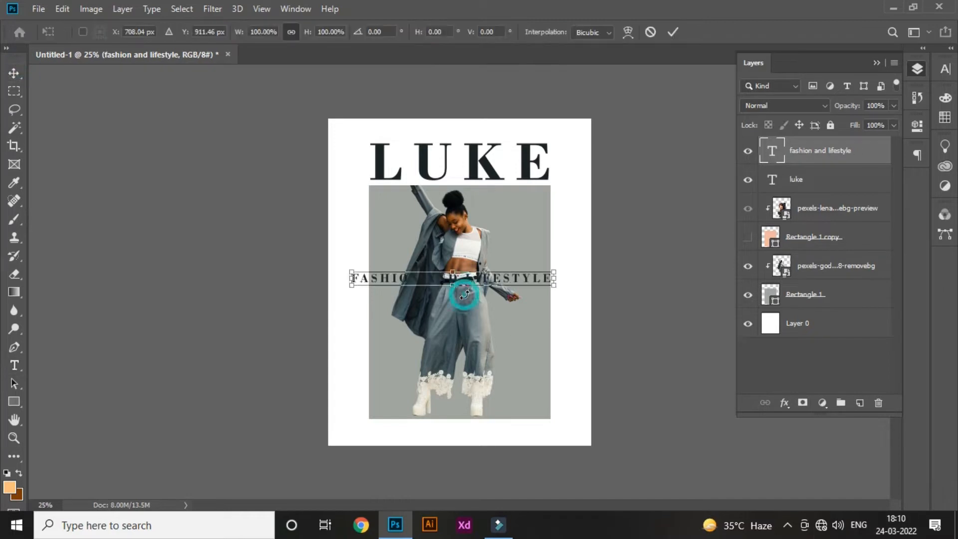
right_click(459, 278)
left_click(499, 420)
right_click(456, 336)
left_click(498, 329)
right_click(455, 327)
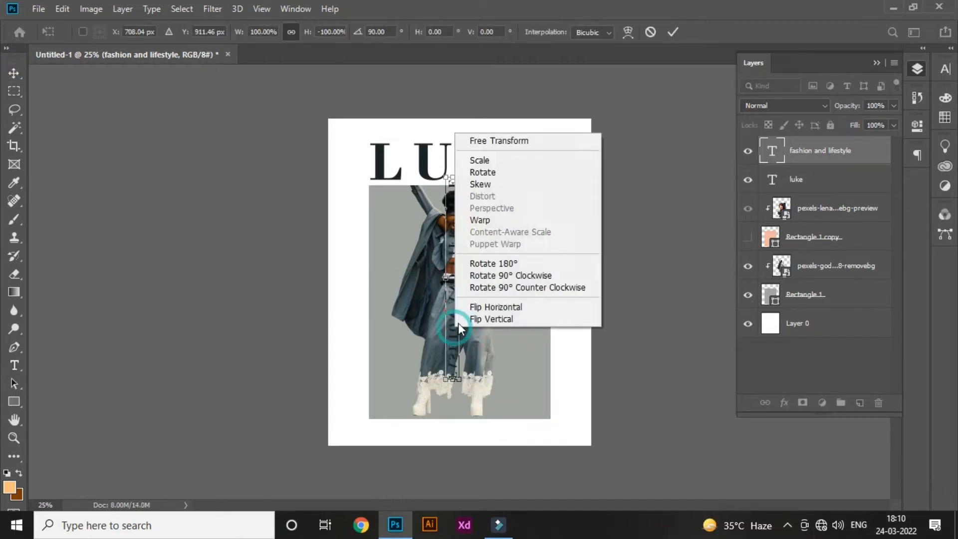
left_click(468, 308)
- Scale down the vertical tagline and place it just outside the picture's left edge, level with the picture's bottom
left_click_drag(452, 220, 357, 276)
key("Return")
left_click_drag(356, 290, 360, 290)
key("Return")
left_click(212, 289)
left_click(358, 347)
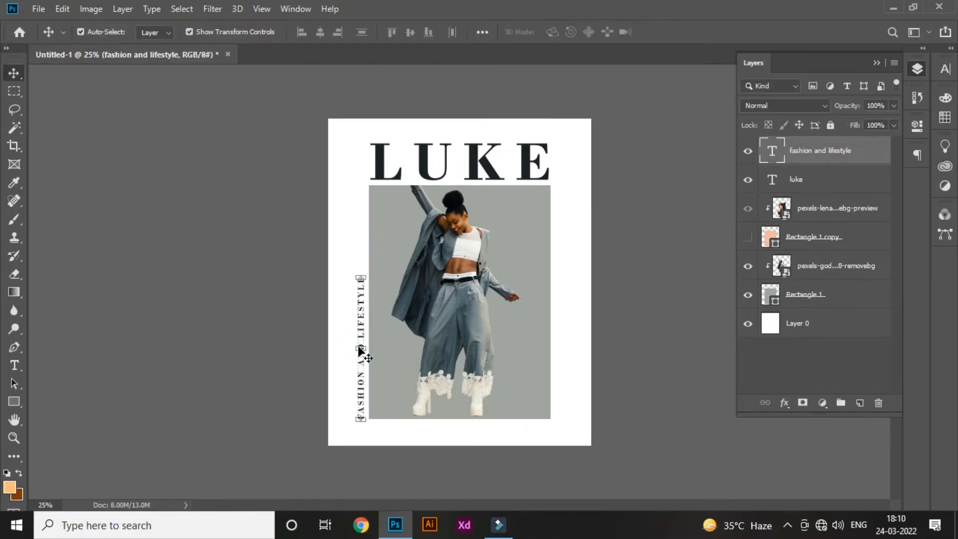
left_click(318, 349)
left_click(359, 364)
left_click(318, 338)
left_click(361, 319)
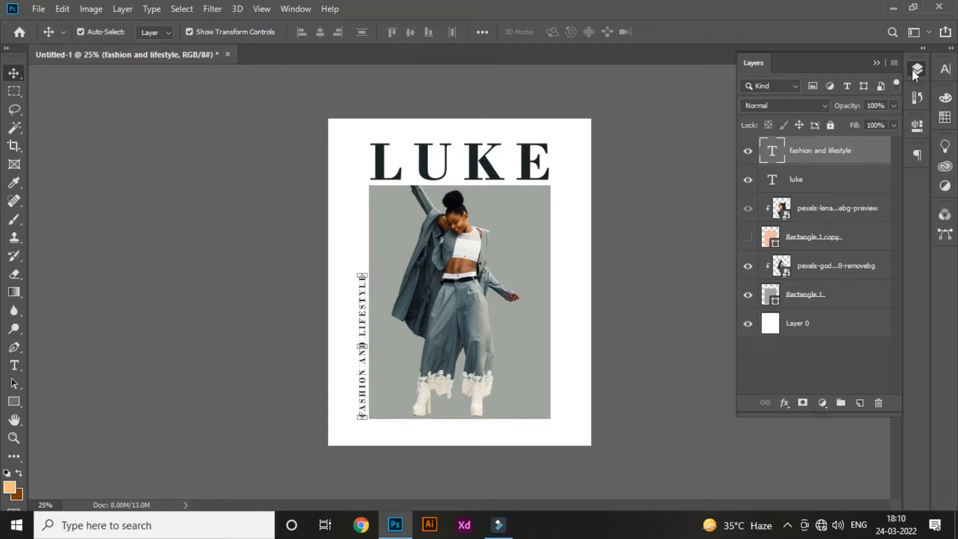
- Set the text color of the vertical tagline to pure black
left_click(944, 70)
left_click(902, 149)
left_click_drag(600, 358, 588, 370)
left_click(884, 179)
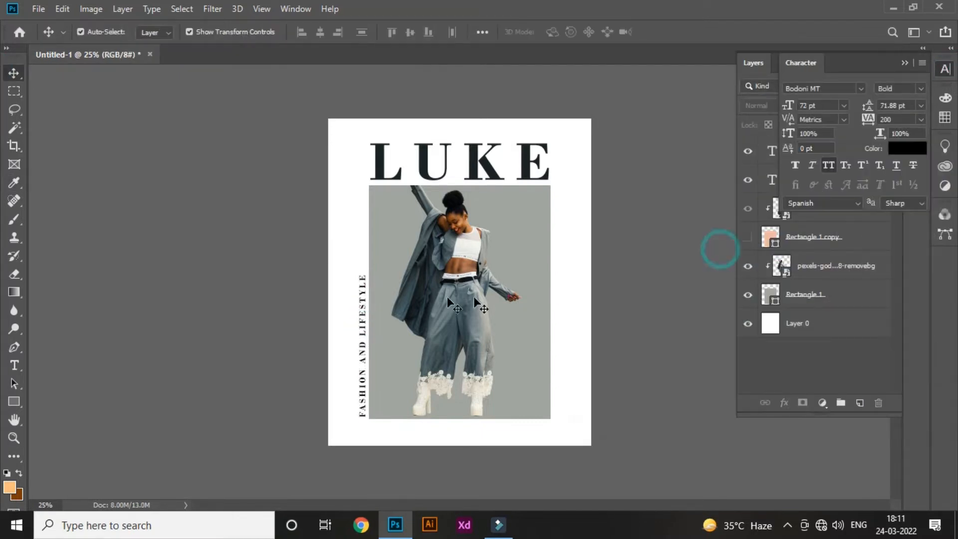
- Preview different fonts on the vertical tagline and set it to Lucida Sans Typewriter, Bold Oblique
left_click(860, 89)
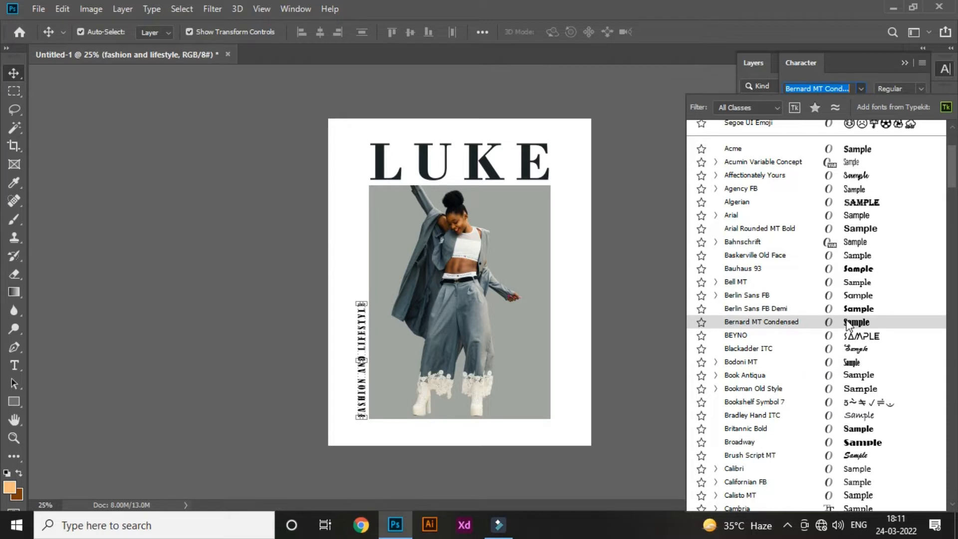
key("Down")
key("Down")
key("Down")
key("Down")
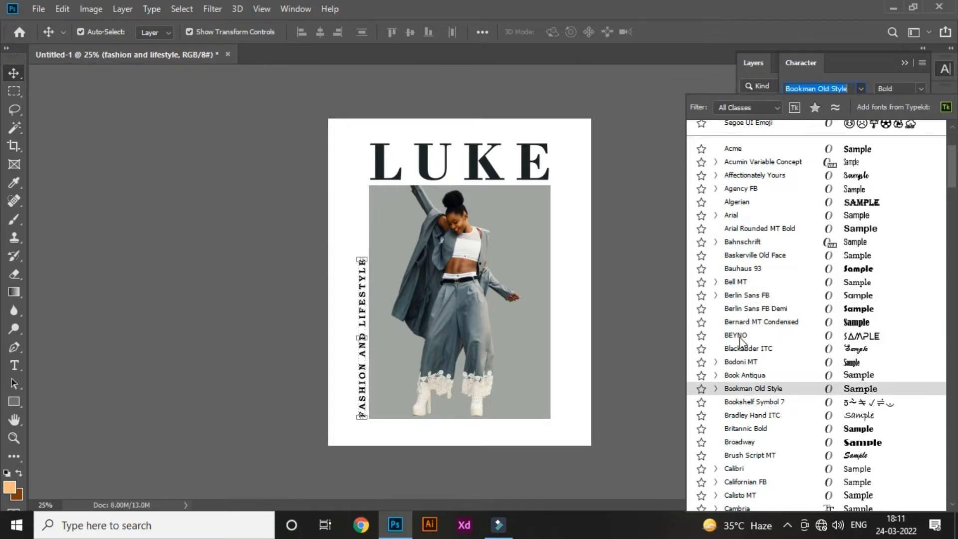
key("Down")
key("Down")
key("Down")
key("Down")
key("Down")
key("Down")
key("Down")
key("Up")
key("Up")
key("Up")
key("Up")
key("Up")
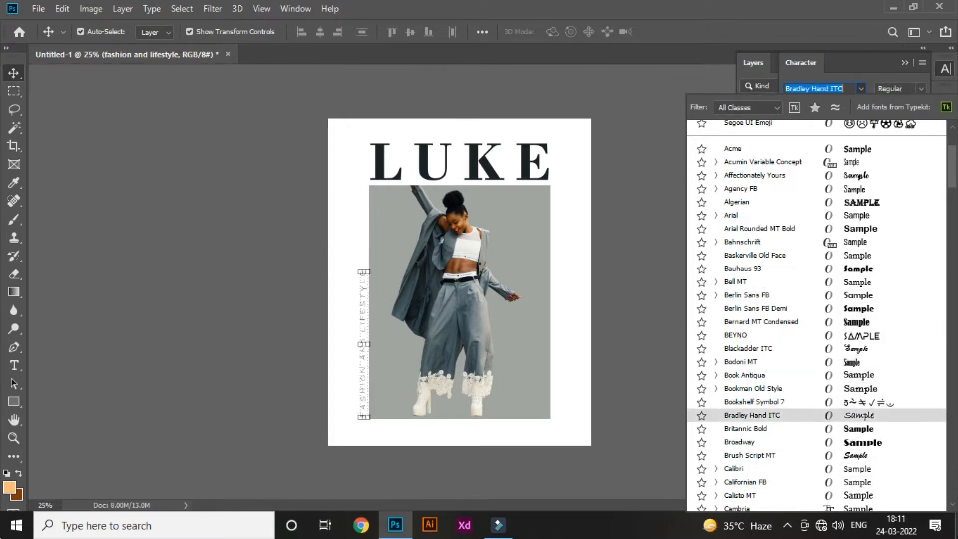
key("Down")
key("Down")
key("Down")
key("Down")
key("Down")
key("Up")
key("Down")
key("Down")
key("Down")
key("Down")
key("Down")
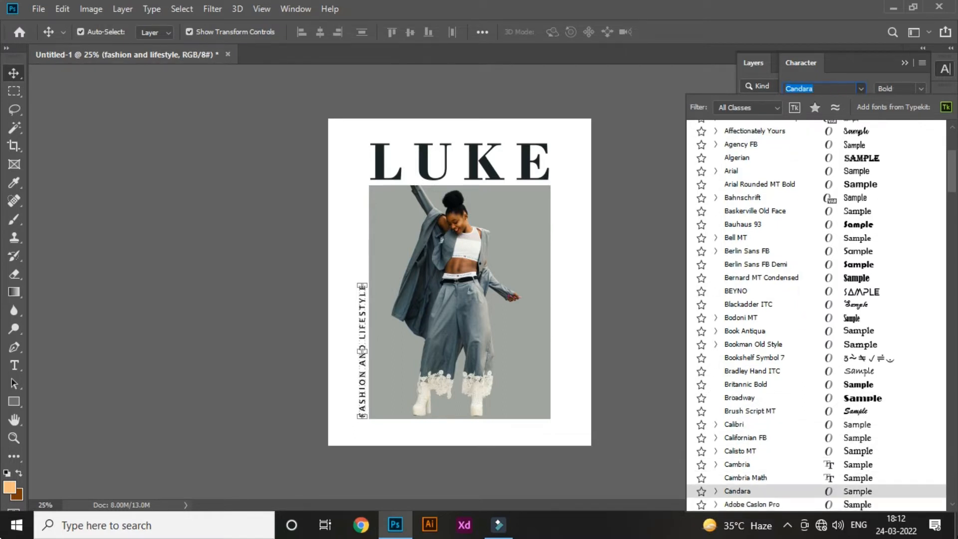
key("Down")
key("Down")
key("Down")
key("Down")
key("Down")
key("Down")
key("Down")
key("Down")
key("Down")
key("Down")
key("Down")
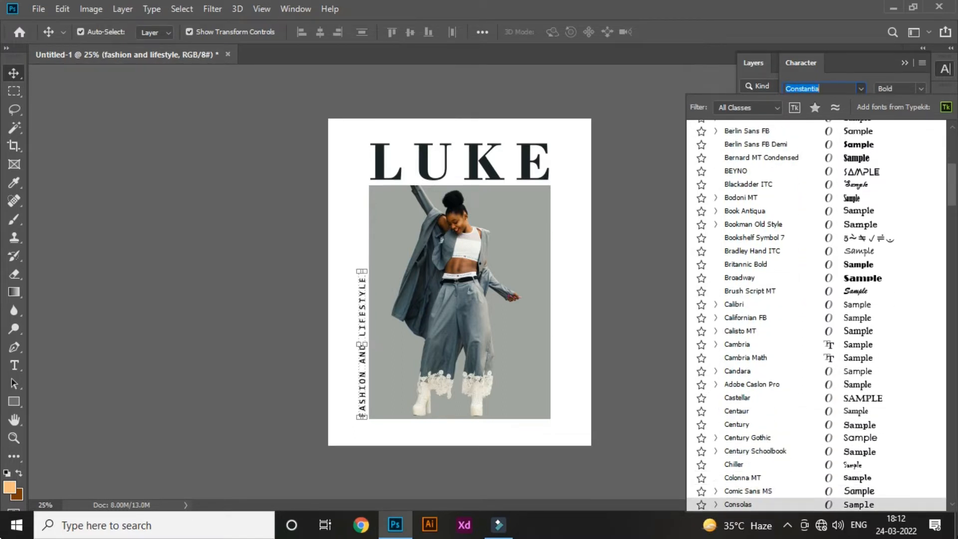
key("Down")
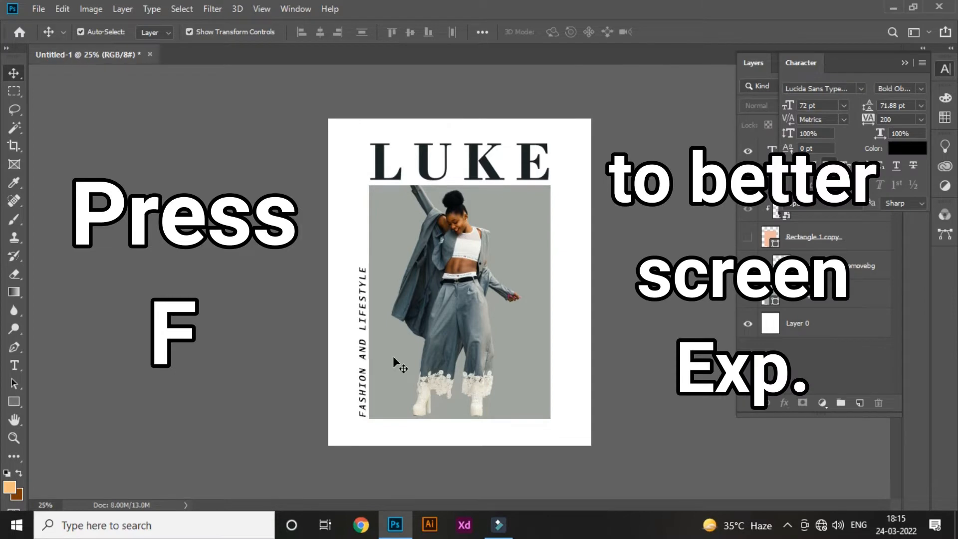
- Switch to full screen mode with the menu bar and bring the vertical tagline into close view
key("f")
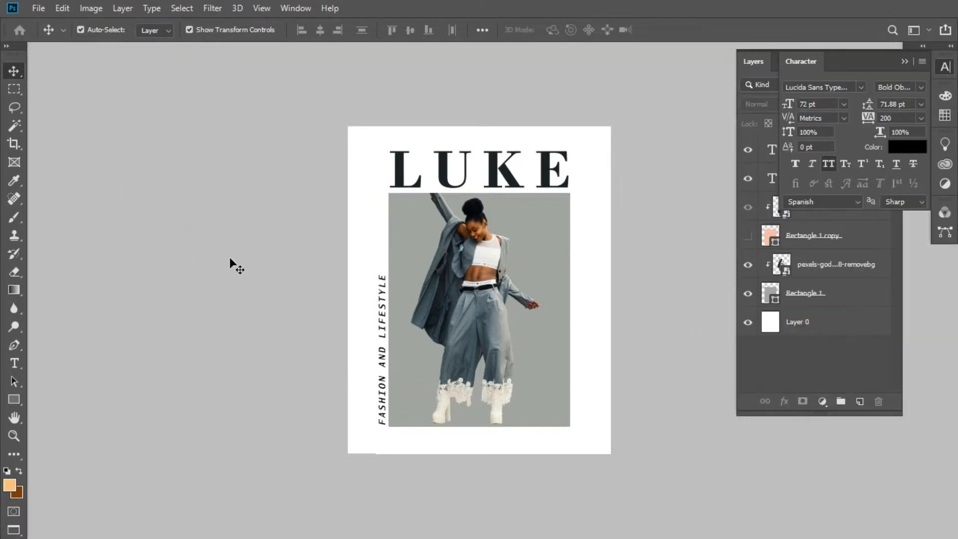
key("ctrl+equal")
key("ctrl+equal")
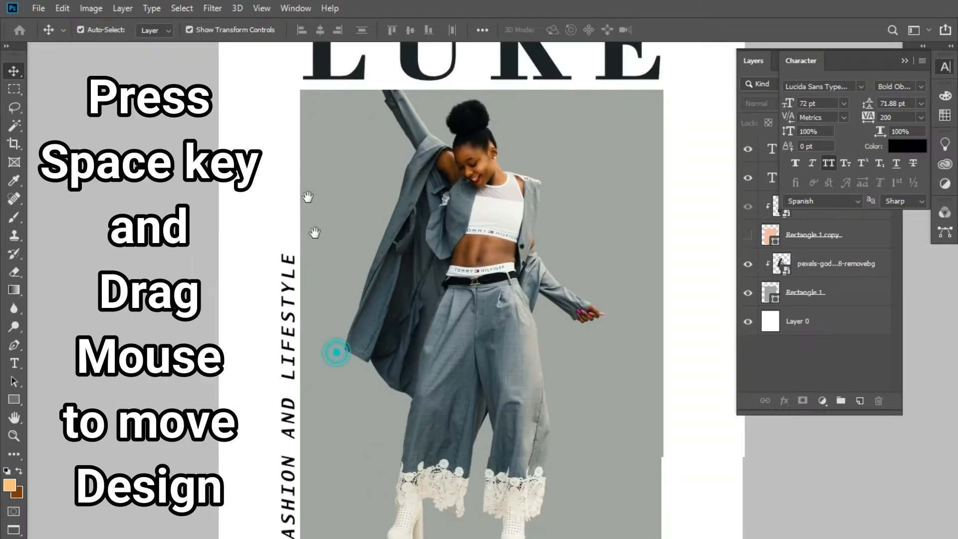
left_click_drag(314, 233, 273, 73)
- Replace the tagline's all caps with small caps, then remove small caps to leave the text in lowercase
left_click(401, 414)
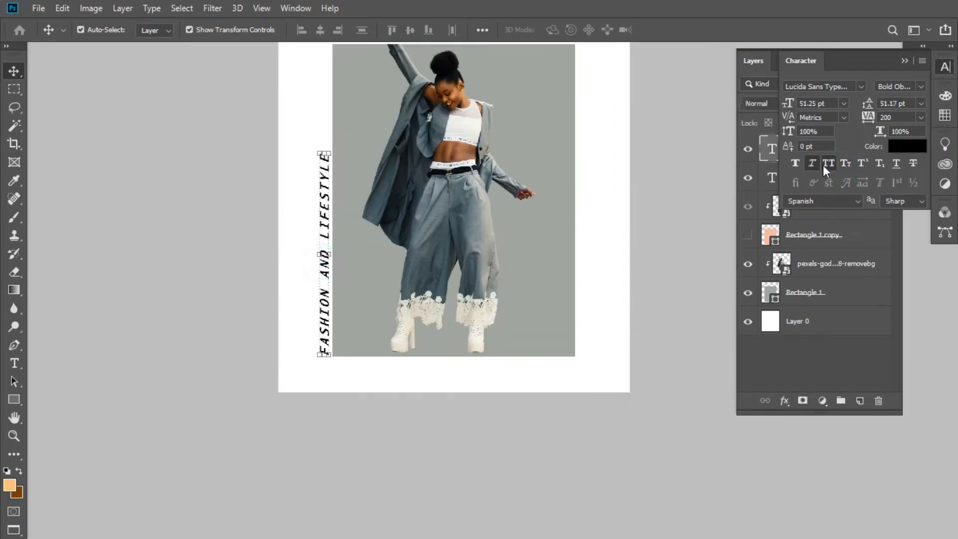
left_click(845, 163)
key("ctrl+plus")
left_click(171, 284)
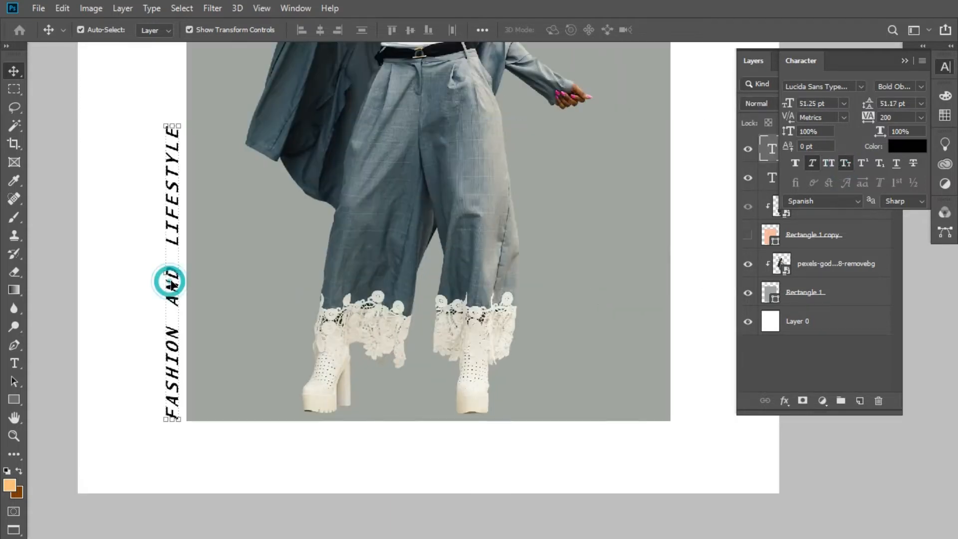
left_click(845, 162)
right_click(691, 261)
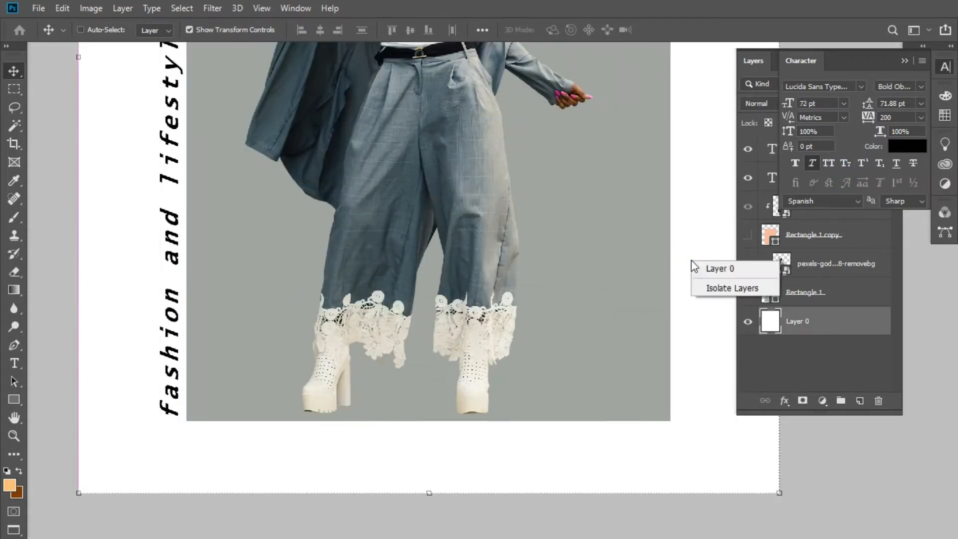
- Scale the lowercase tagline down to about 42.85 pt, keeping its lower end level with the picture's bottom
key("ctrl+minus")
key("ctrl+minus")
left_click(365, 232, "ctrl")
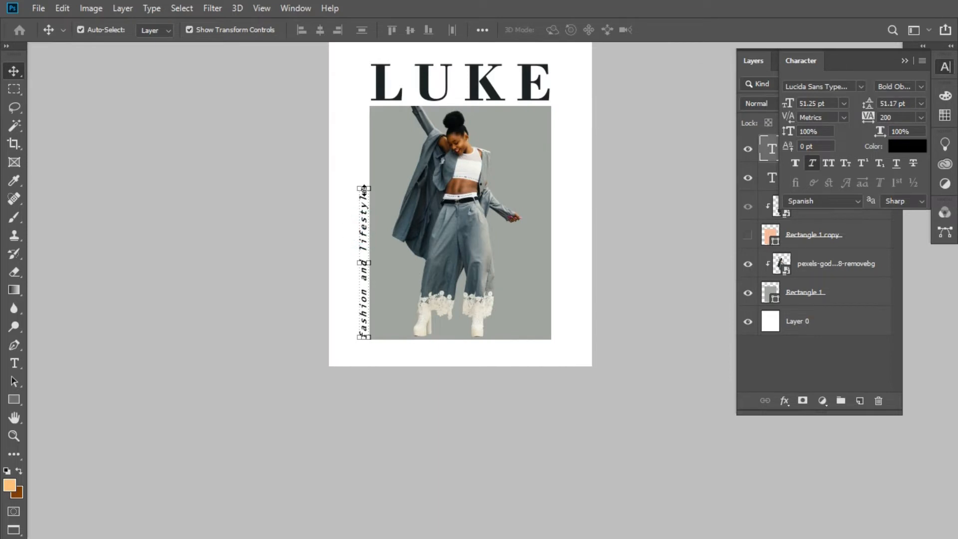
left_click_drag(364, 189, 364, 213)
left_click(605, 250)
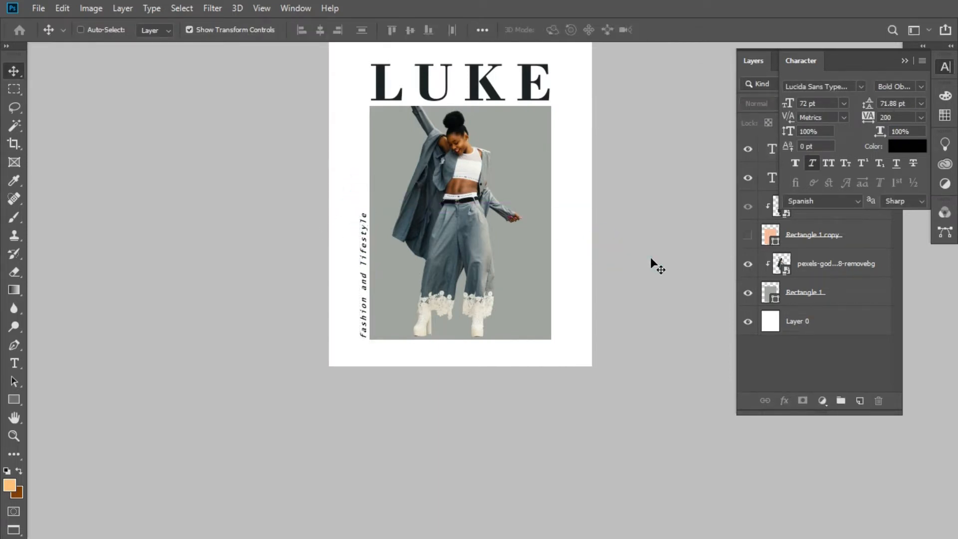
- Set the tagline to Regular style with faux bold, without faux italic, and try all caps before returning to lowercase
key("ctrl+plus")
left_click(920, 86)
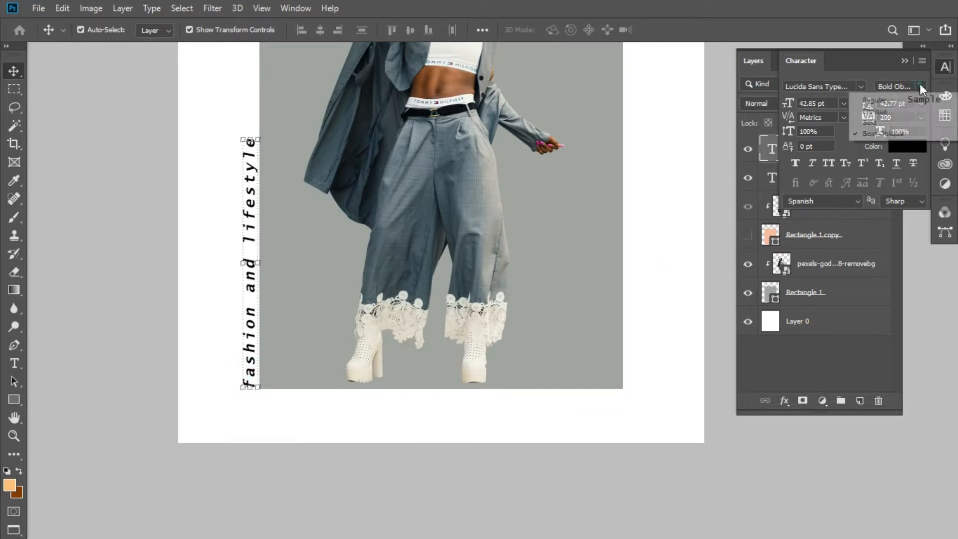
left_click(892, 103)
left_click(796, 163)
left_click(826, 162)
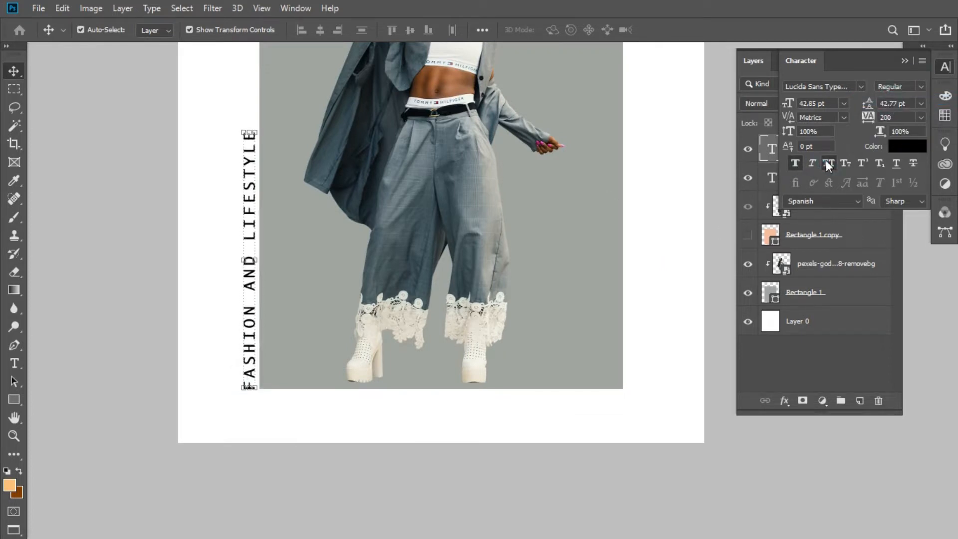
left_click(826, 162)
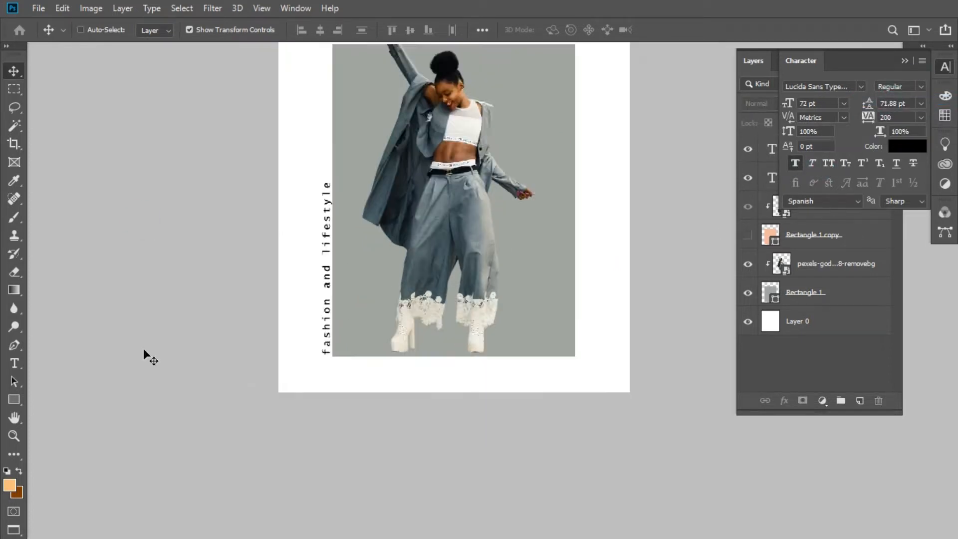
- Scale the tagline down to about 41.11 pt and apply the transform beside the picture's left edge
key("ctrl+minus")
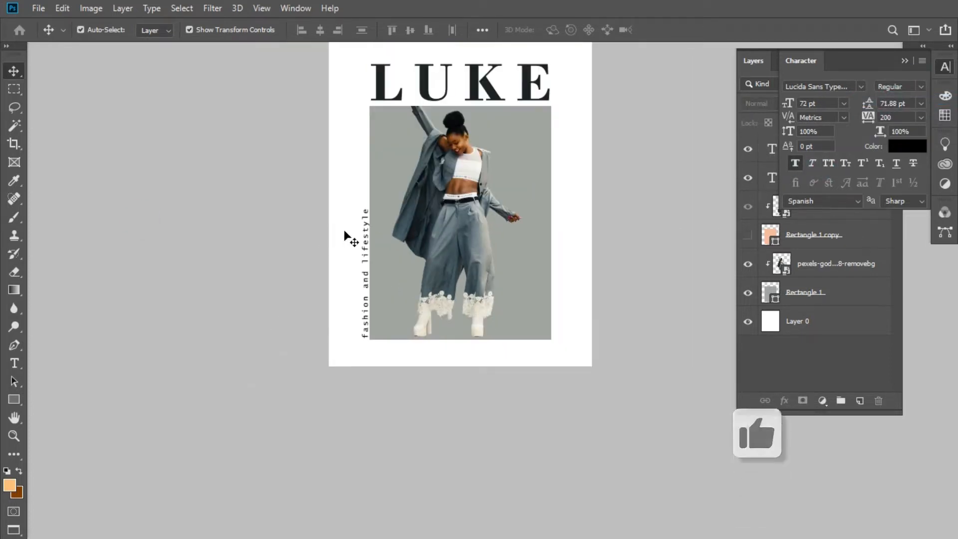
left_click(363, 242)
left_click(366, 212)
left_click_drag(366, 212, 366, 219)
left_click(301, 201)
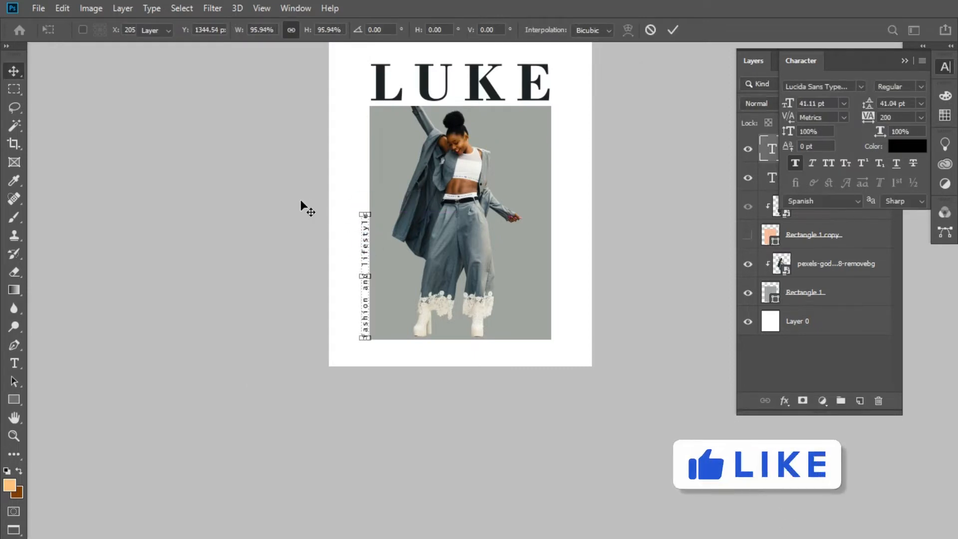
left_click(364, 239)
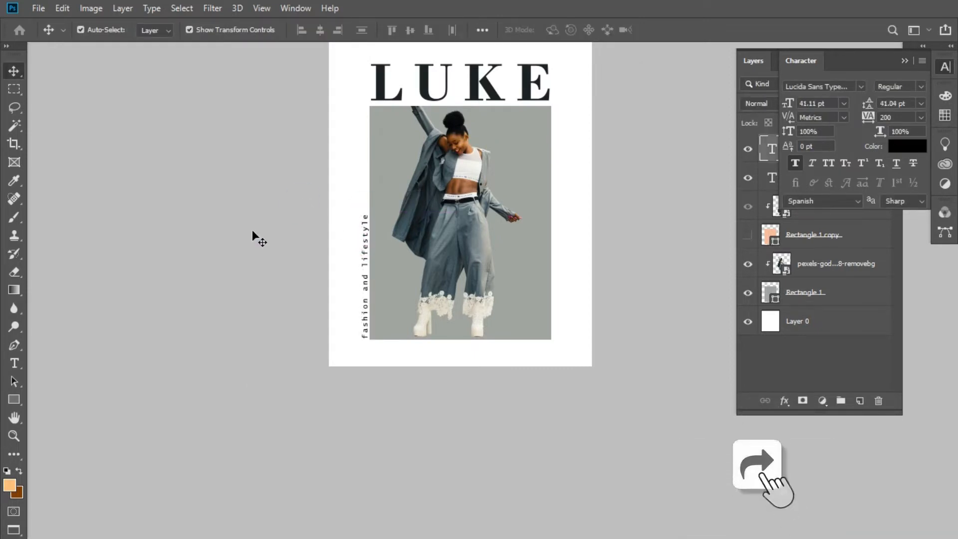
left_click(253, 230)
- Add centered text reading "the way to update your look" on two lines over the woman, in Lucida Sans Typewriter Regular, 72 pt
left_click_drag(433, 168, 406, 244)
key("ctrl+plus")
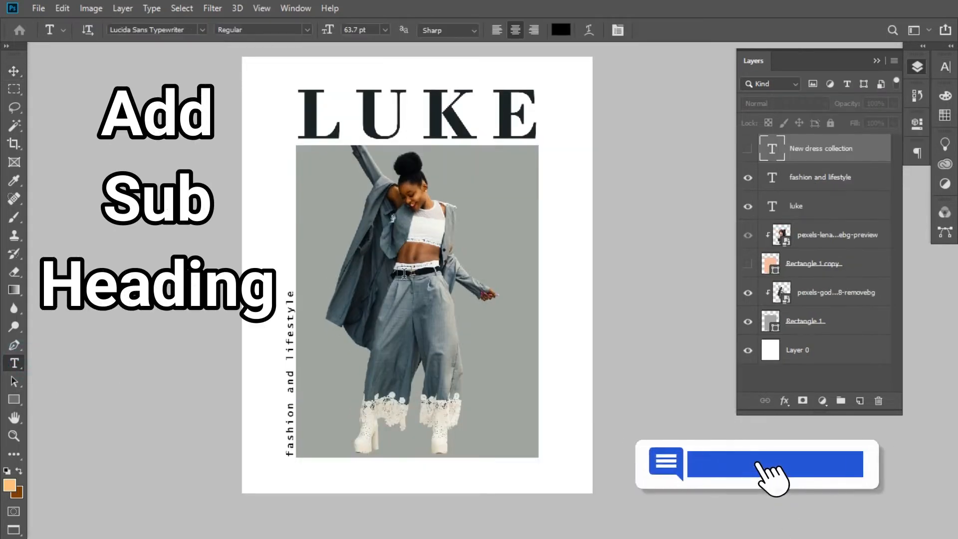
left_click(403, 273)
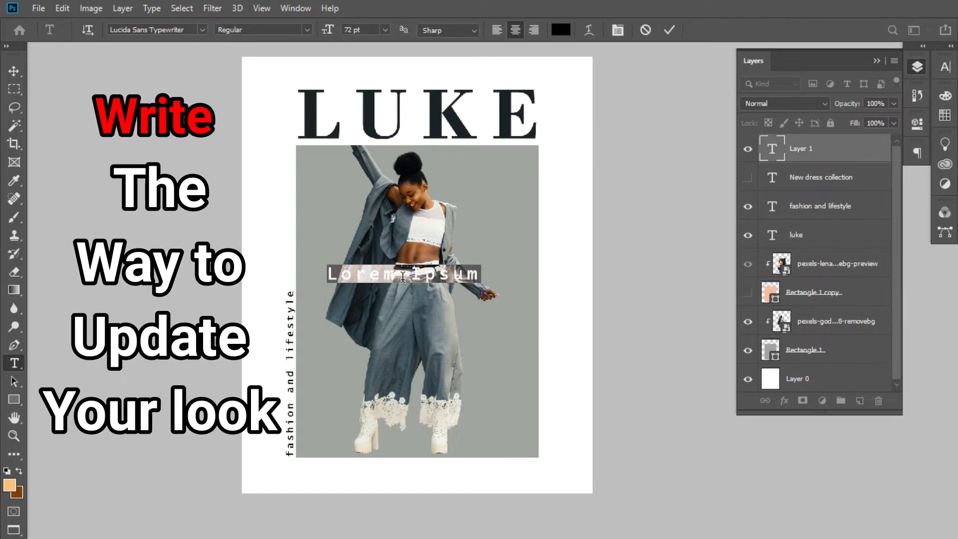
key("BackSpace")
type("the way to")
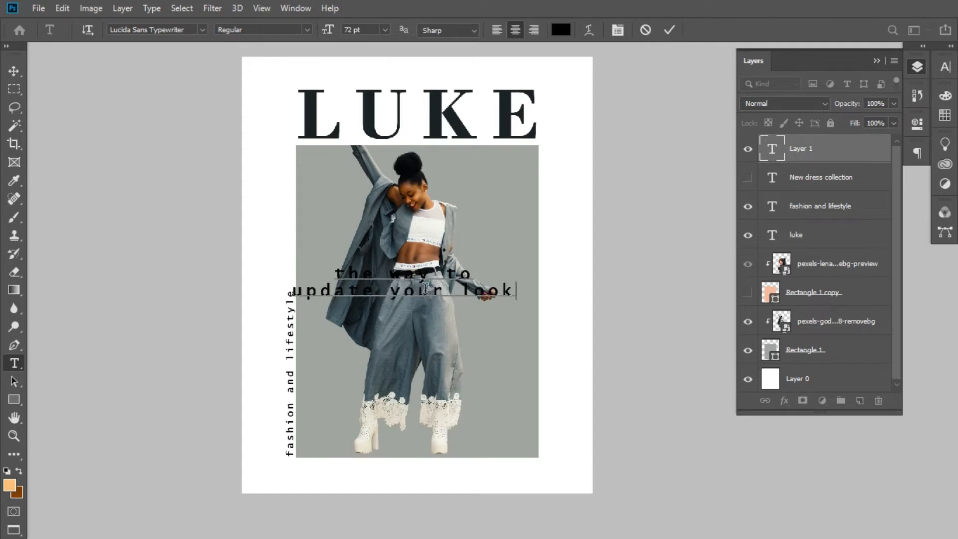
left_click(668, 29)
left_click(14, 71)
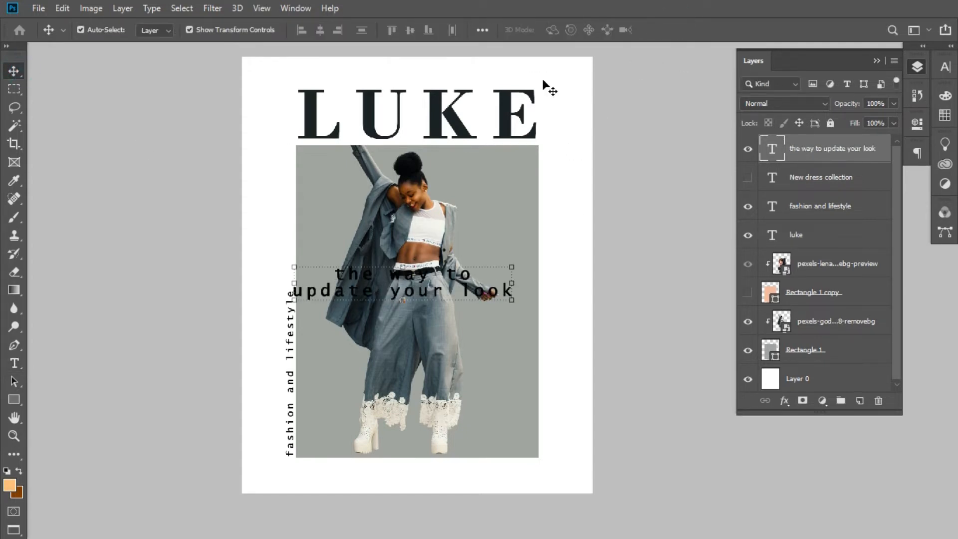
- Set the text color of "the way to update your look" to white
left_click(943, 69)
left_click(712, 90)
left_click(902, 147)
right_click(902, 147)
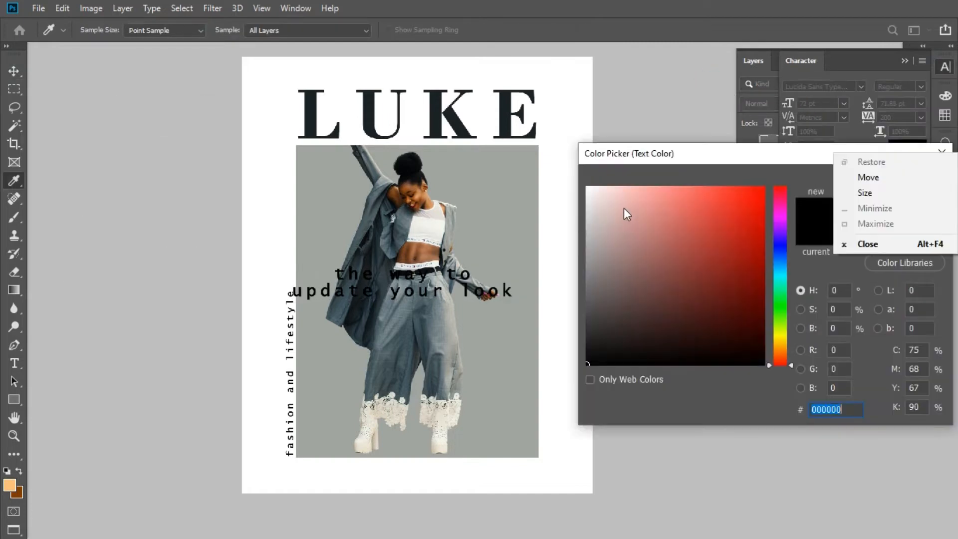
left_click_drag(623, 209, 580, 164)
left_click(898, 186)
- Move the white subheading slightly right and scale it down to about 64.52 pt
left_click_drag(432, 277, 467, 273)
double_click(432, 273)
left_click(433, 272)
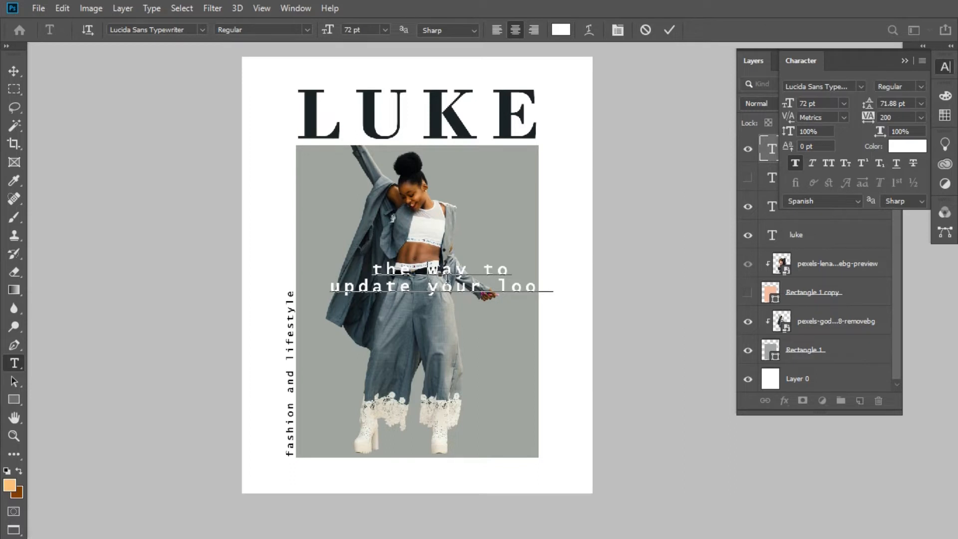
left_click(666, 31)
key("v")
mouse_move(441, 294)
left_mouse_down()
mouse_move(437, 355)
mouse_move(434, 292)
left_mouse_up()
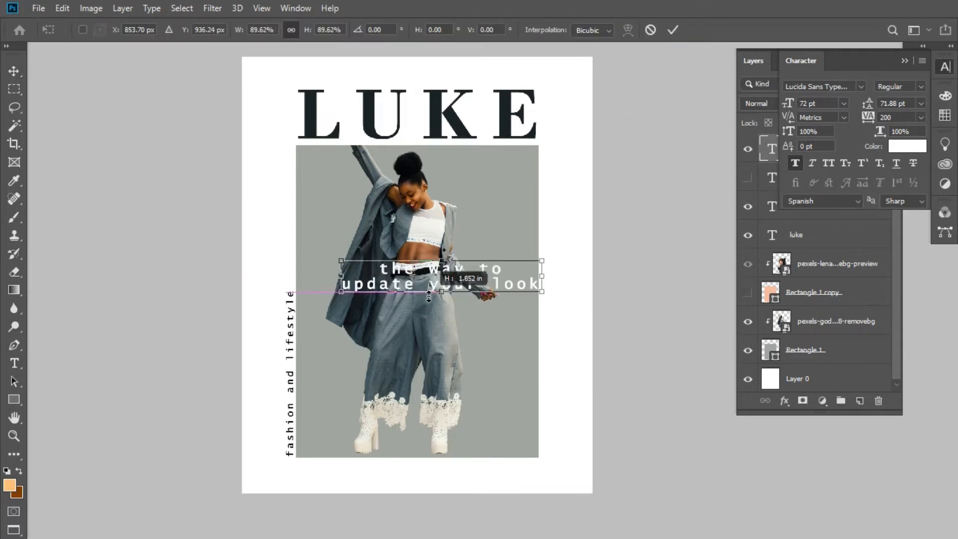
- Break the white subheading so that "the", "way", "to", "update", "your" and "look" each stand on their own line
double_click(430, 273)
triple_click(431, 273)
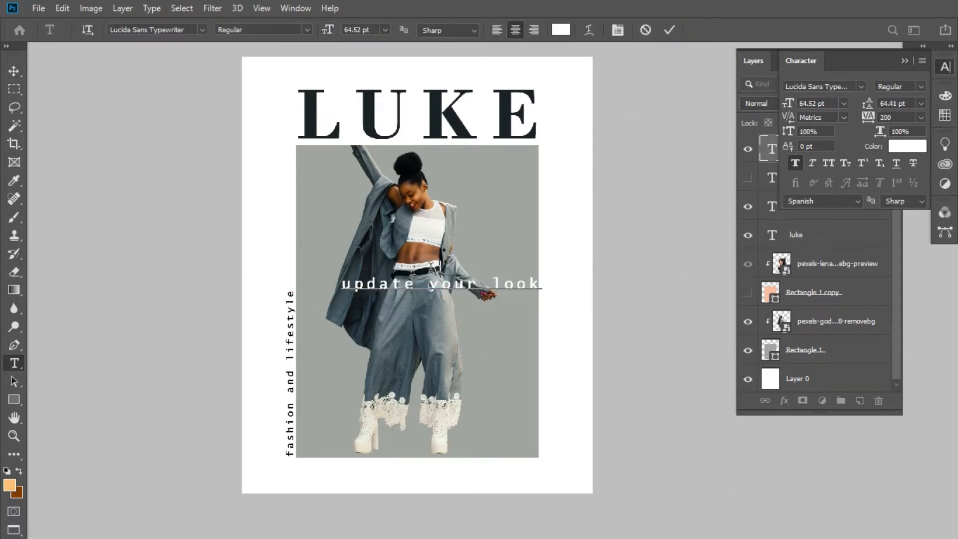
left_click(432, 273)
key("Return")
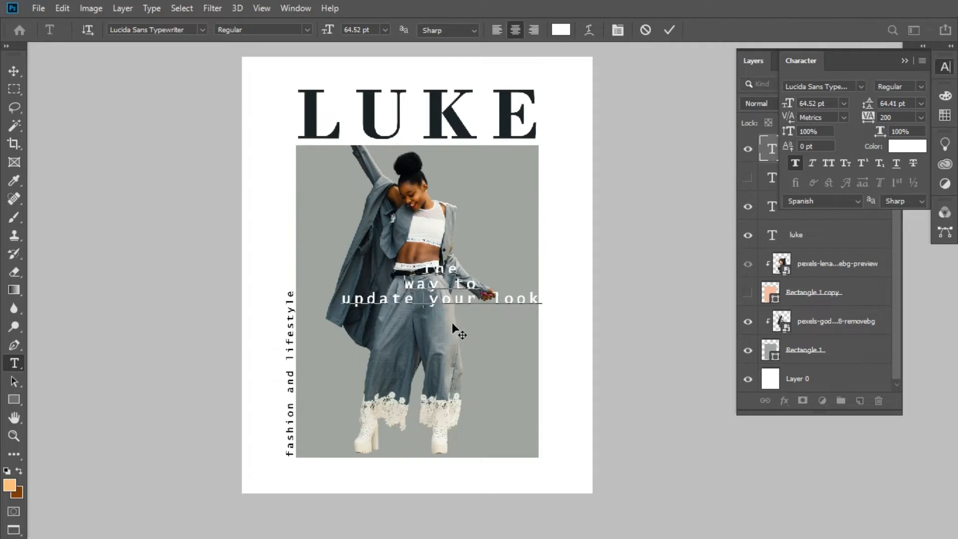
left_click(452, 315)
key("Return")
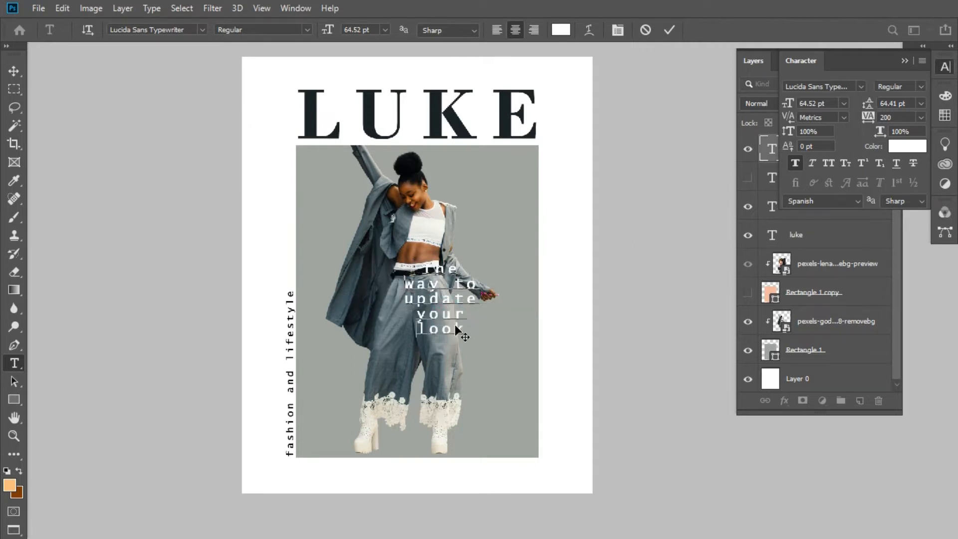
left_click(453, 286)
key("Return")
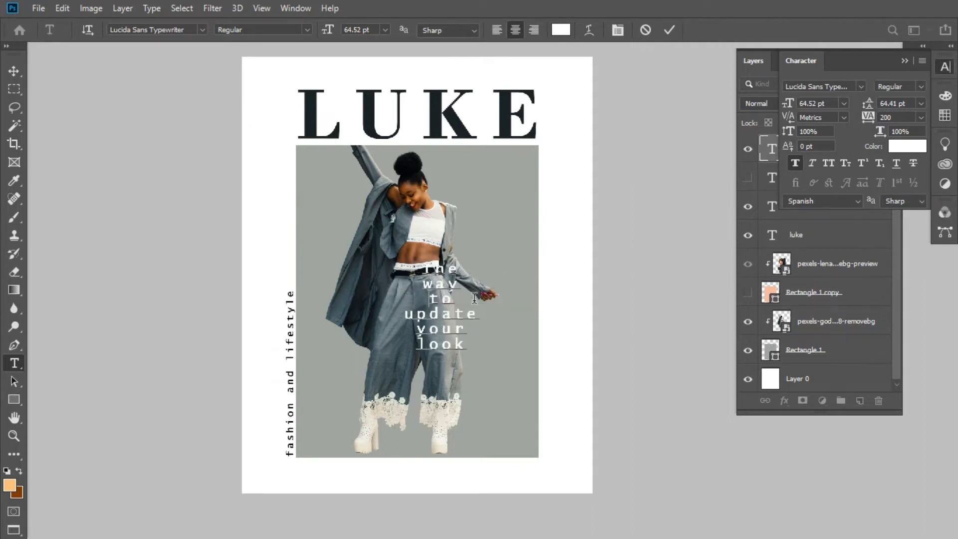
left_click(669, 30)
key("v")
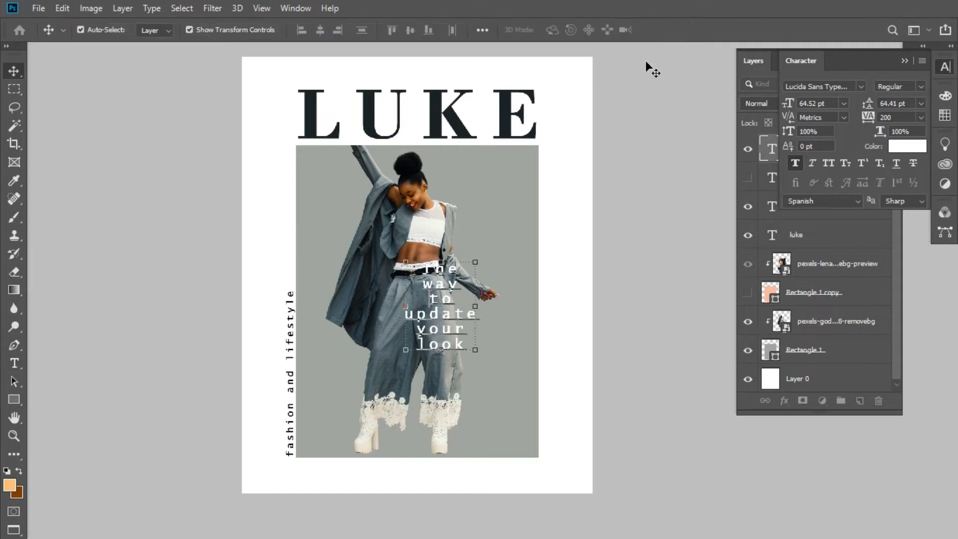
- Move the white subheading right and slightly up, and left-align its lines
left_click_drag(419, 305, 444, 293)
left_click(14, 362)
left_click(466, 301)
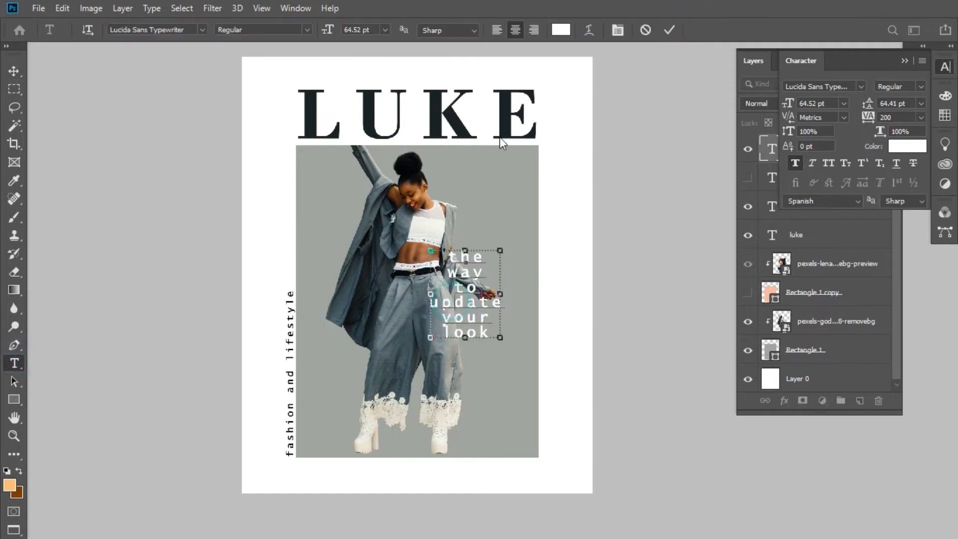
left_click(496, 29)
key("ctrl+z")
key("ctrl+a")
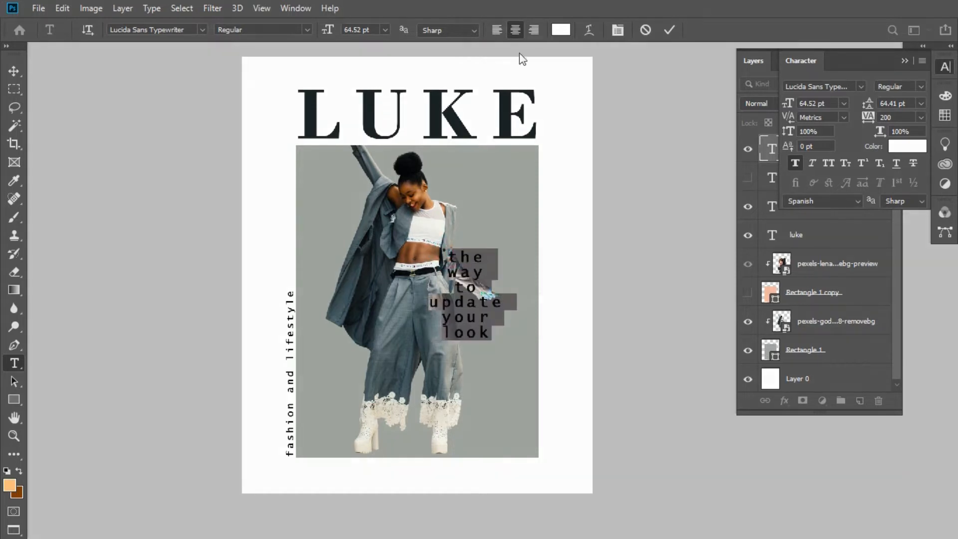
left_click(497, 30)
left_click(667, 30)
- Set the white subheading in the Gotham Ultra font with all capitals
left_click(862, 87)
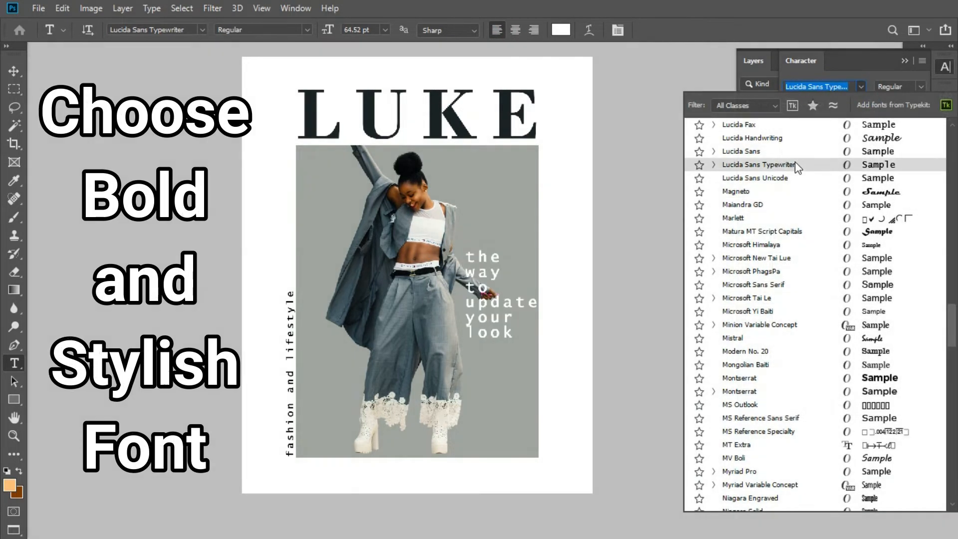
scroll(954, 156, "up", 1)
key("Up")
key("Up")
key("Up")
key("Up")
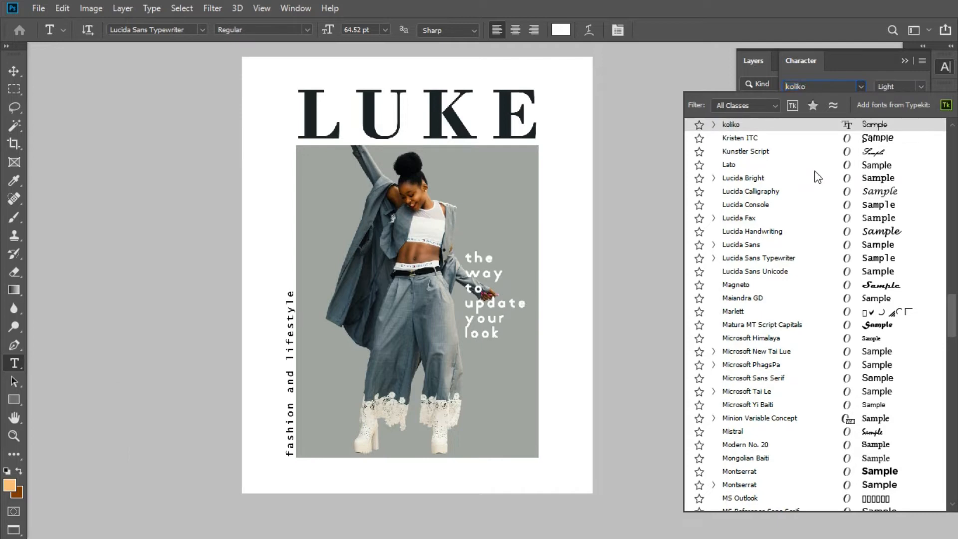
key("Up")
key("Up")
key("Up")
key("Up")
key("Up")
key("Up")
key("Up")
key("Up")
key("Up")
key("Up")
scroll(817, 177, "up", 2)
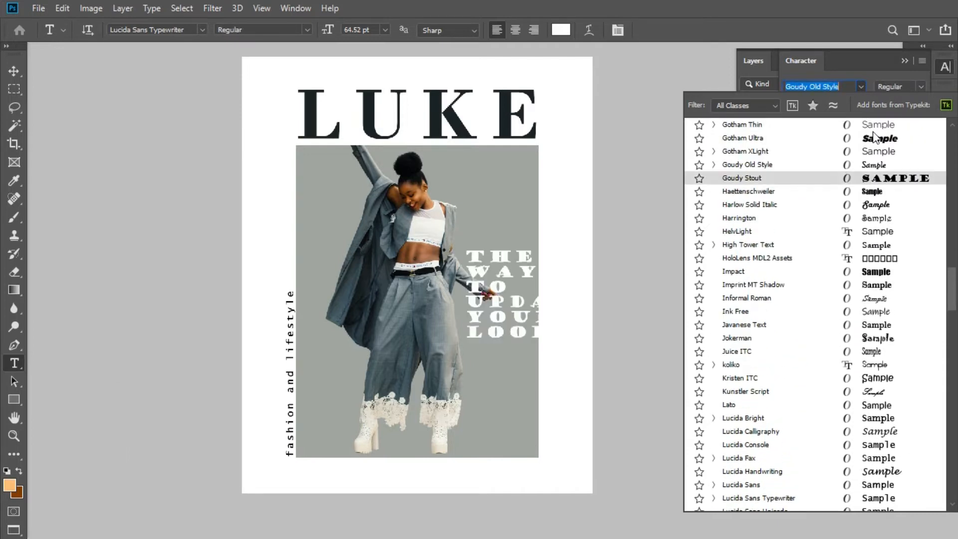
left_click(876, 145)
left_click(821, 163)
- Try out other fonts on the subheading and set it in Georgia Italic
left_click(860, 86)
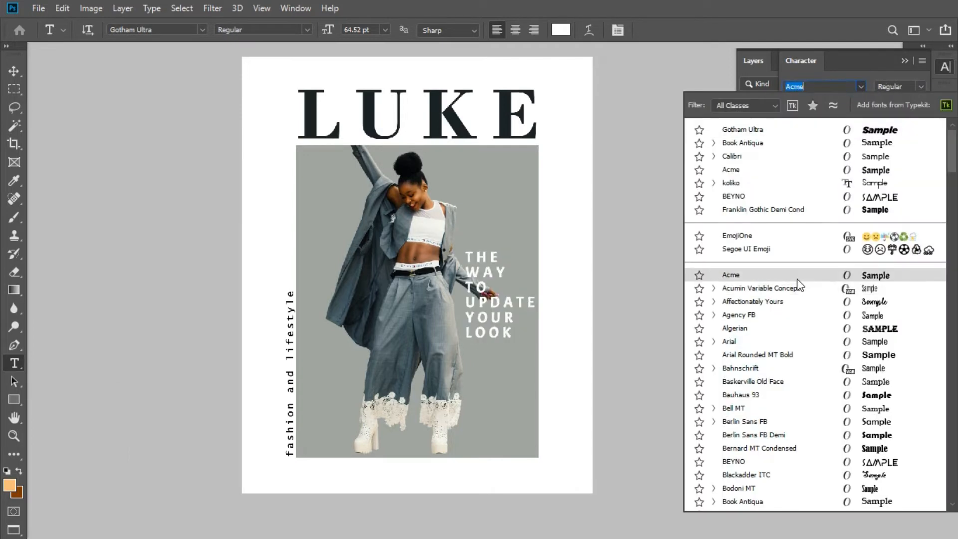
key("Down")
key("Down")
key("Down")
key("Down")
key("Down")
key("Down")
key("Down")
key("Down")
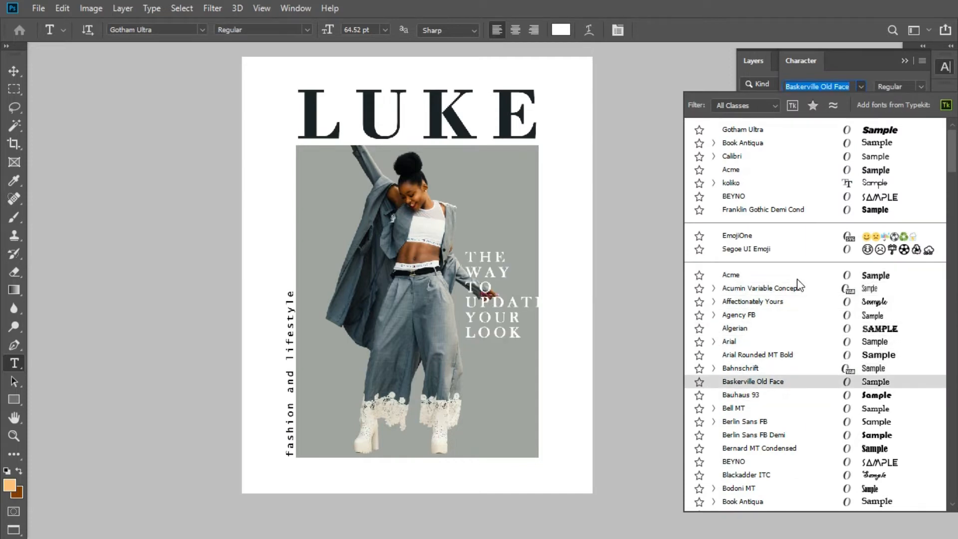
key("Down")
key("Down")
key("Down")
key("Down")
key("Down")
key("Down")
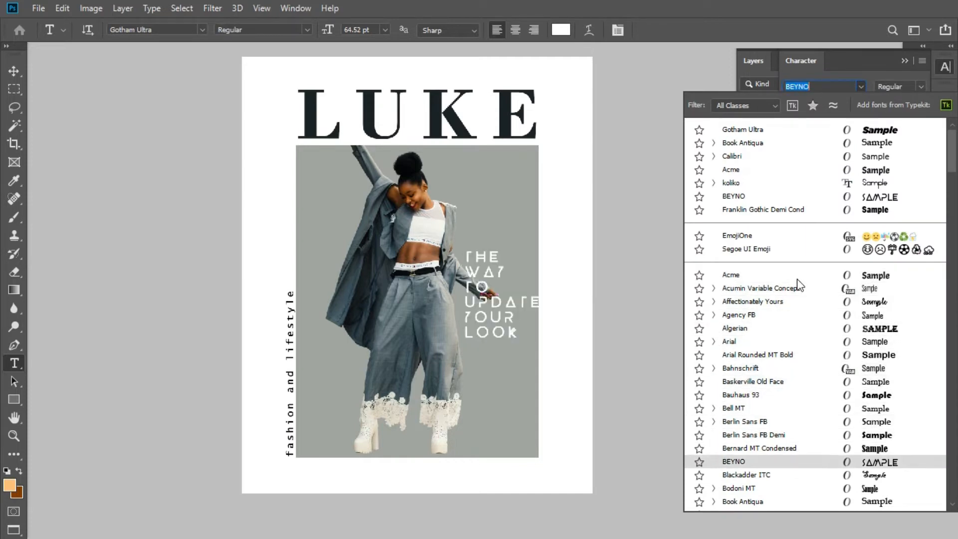
key("Up")
key("Down")
key("Down")
key("Down")
key("Down")
key("Down")
key("Down")
key("Down")
key("Down")
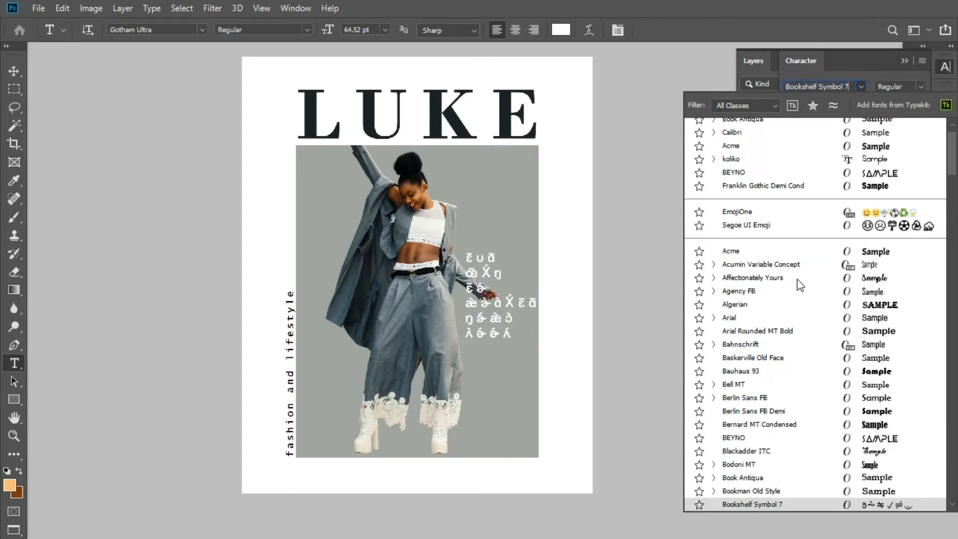
key("Down")
key("Down")
key("Down")
key("Down")
key("Down")
key("Down")
key("Down")
key("Down")
key("Down")
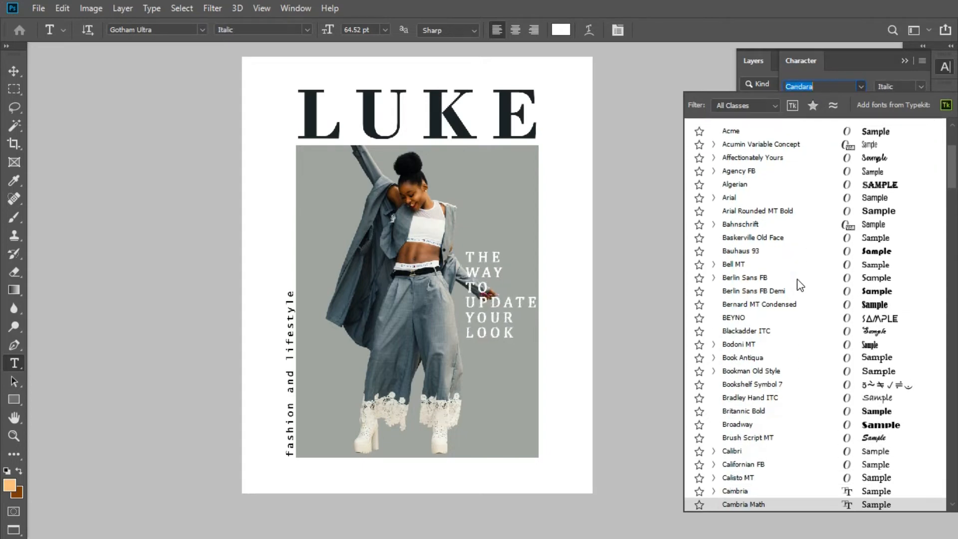
key("Down")
key("Down")
key("Down")
key("Down")
key("Down")
key("Down")
key("Down")
key("Down")
key("Down")
key("Down")
key("Down")
key("Down")
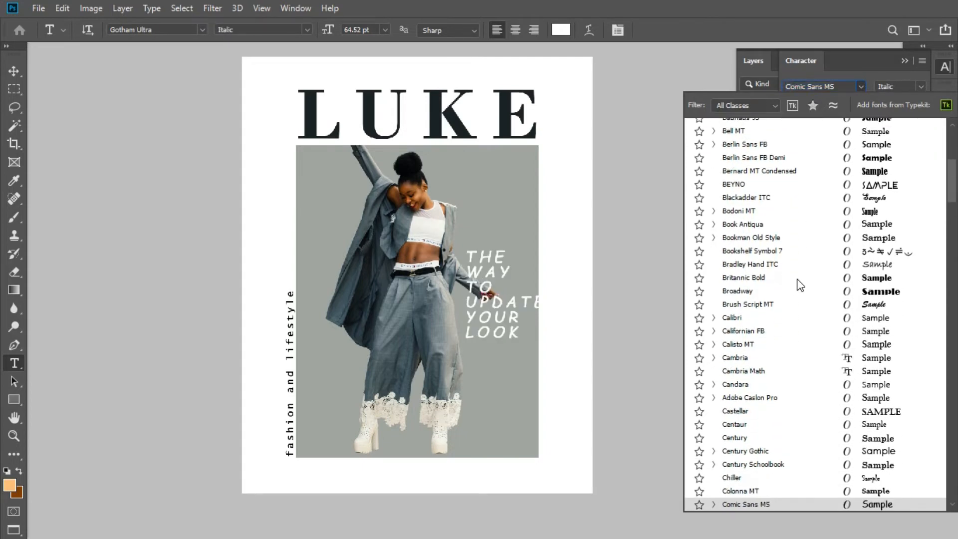
key("Down")
key("Down")
key("Down")
key("Down")
key("Down")
key("Down")
key("Down")
key("Down")
key("Down")
key("Down")
key("Down")
key("Down")
key("Down")
key("Down")
key("Down")
key("Down")
key("Down")
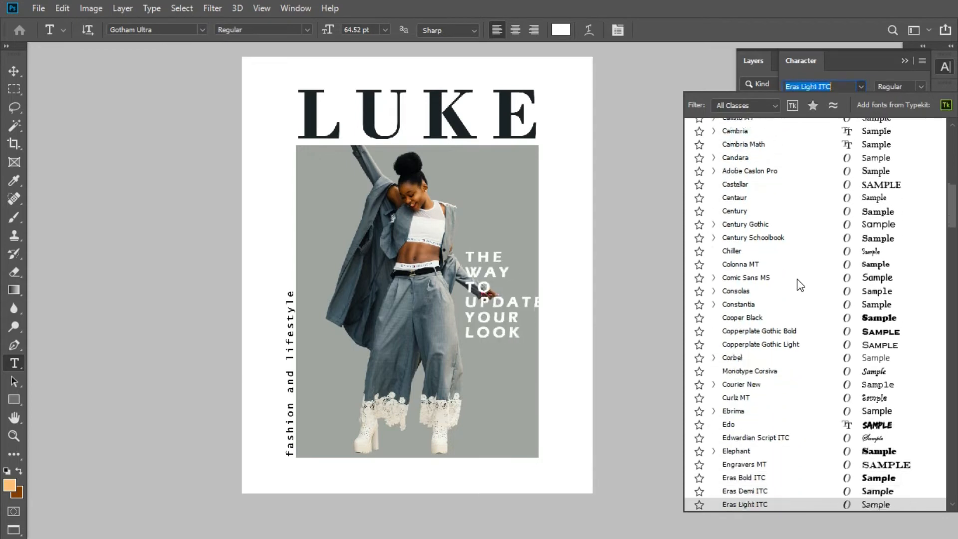
key("Down")
key("Down")
key("Down")
key("Down")
key("Down")
key("Down")
key("Down")
key("Down")
key("Down")
key("Down")
key("Down")
key("Down")
key("Down")
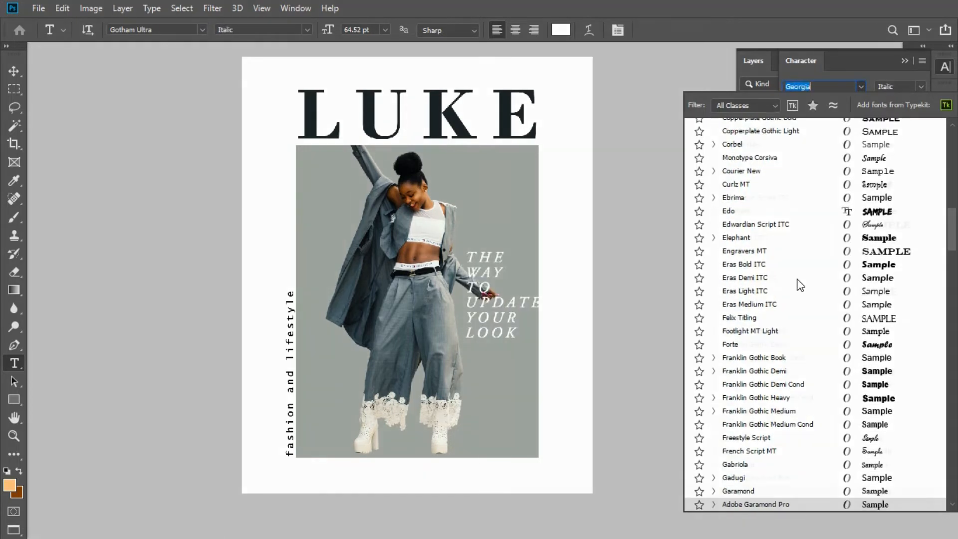
key("Return")
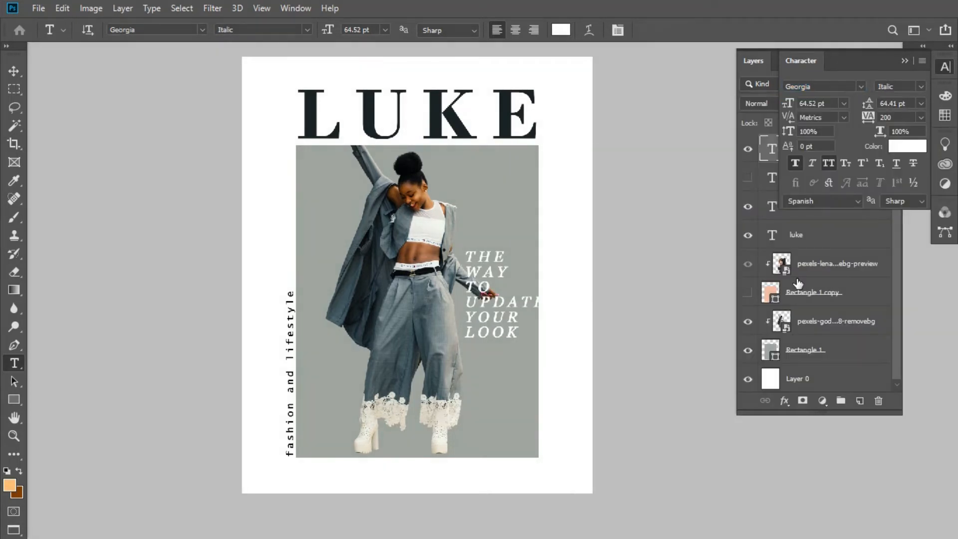
- Scale the subheading up to about 111.86 pt and place it over the lower right part of the grey rectangle
left_click(14, 68)
left_click_drag(504, 339, 477, 390)
key("Return")
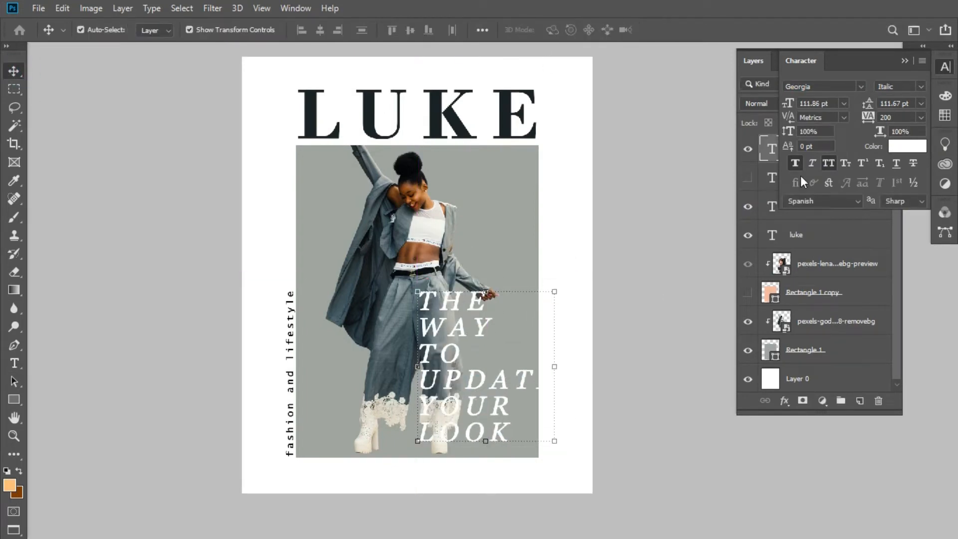
- Move the woman cutout slightly left and shift the subheading slightly up
left_click(402, 245)
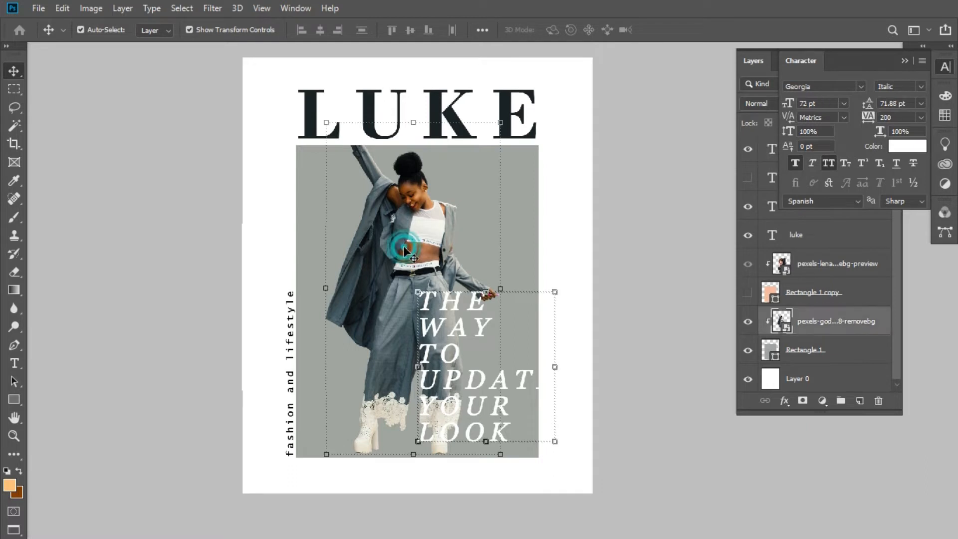
left_click_drag(405, 250, 391, 249)
left_click_drag(467, 325, 470, 319)
- Reduce the subheading's letter tracking to 0
left_click(907, 120)
scroll(908, 121, "down", 8)
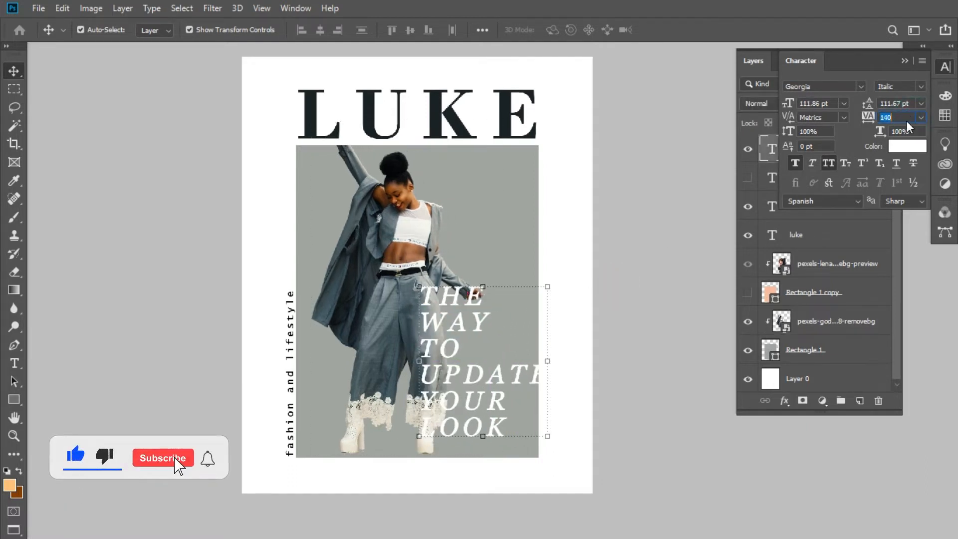
scroll(907, 123, "down", 1)
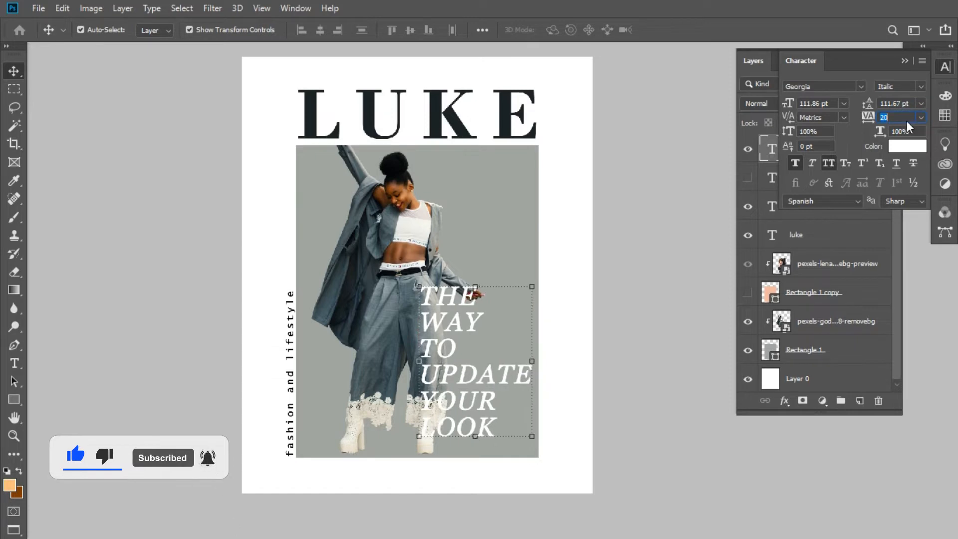
scroll(907, 125, "down", 1)
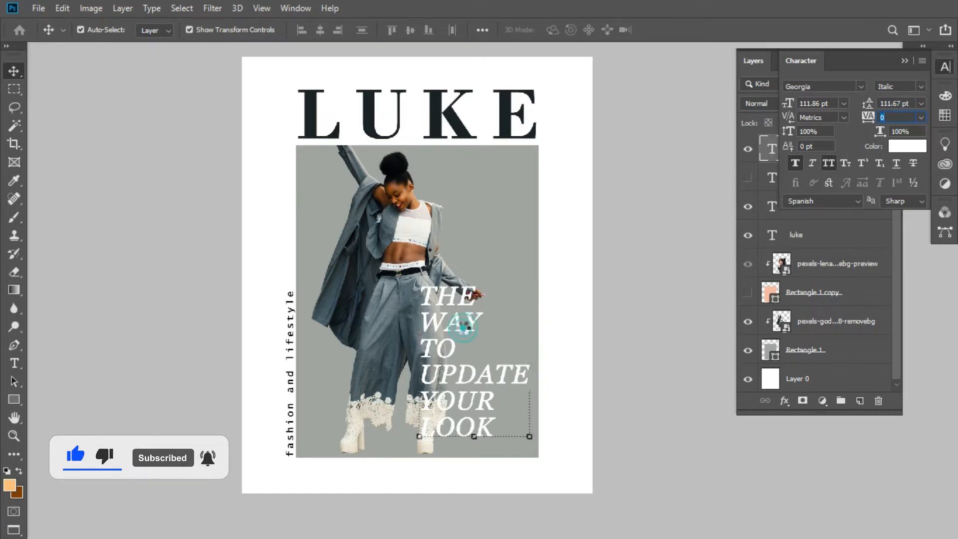
- Move the subheading up and right so that the end of "UPDATE" extends past the grey rectangle's edge
left_click_drag(440, 311, 481, 328)
double_click(454, 267)
left_click(670, 31)
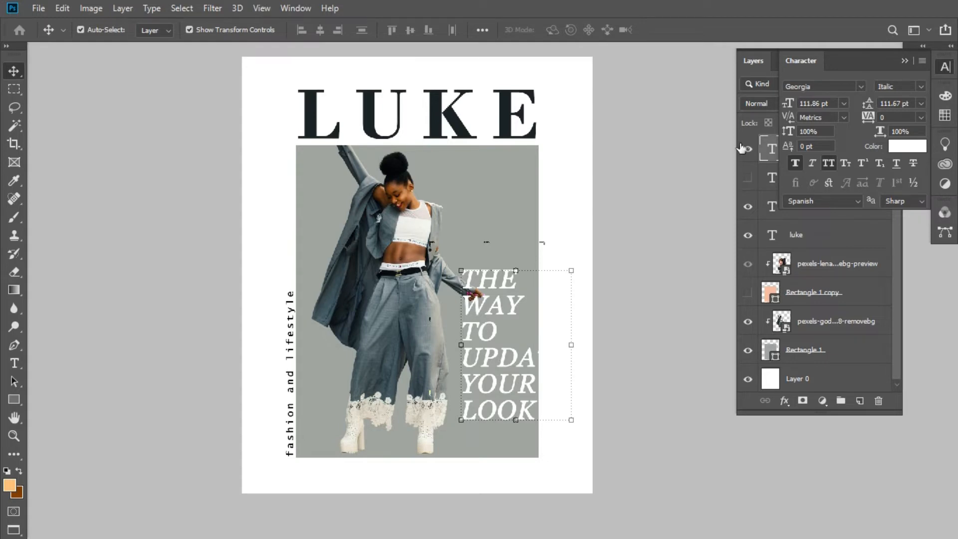
- Set the subheading's font style to Regular and nudge it right until only "TE" of "UPDATE" lies outside the grey rectangle
left_click(921, 87)
left_click(888, 96)
right_click(501, 352)
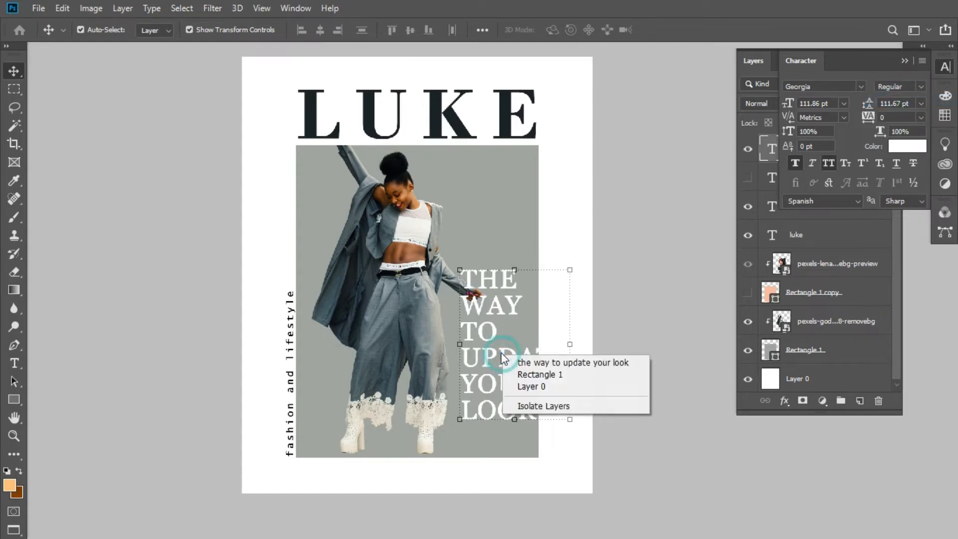
left_click(517, 337)
key("Right")
key("Right")
key("Right")
key("Right")
key("Right")
key("Right")
key("Right")
key("Right")
key("Right")
key("Right")
key("Right")
key("Right")
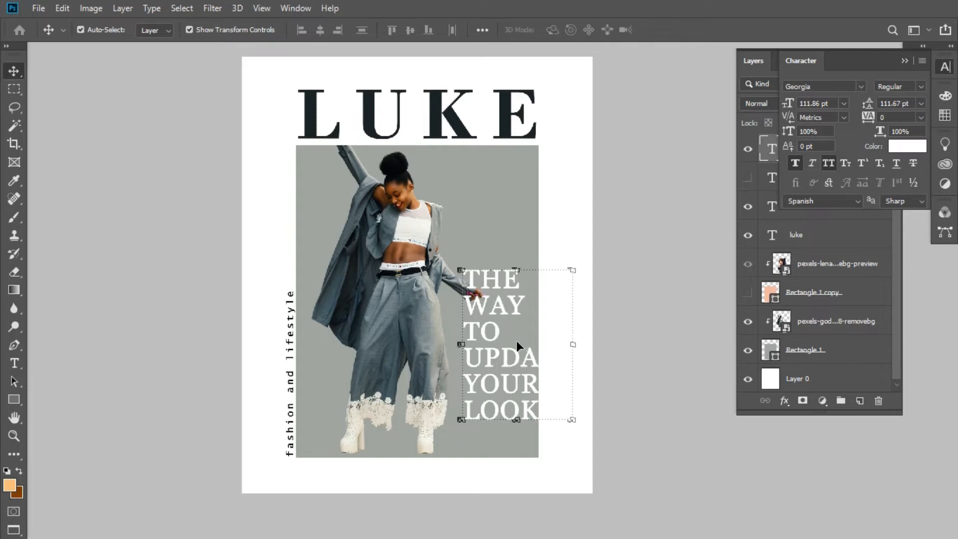
- Color only the letters "TE" of "UPDATE" orange-red, ff2f00
double_click(543, 354)
right_click(539, 354)
left_click(539, 352)
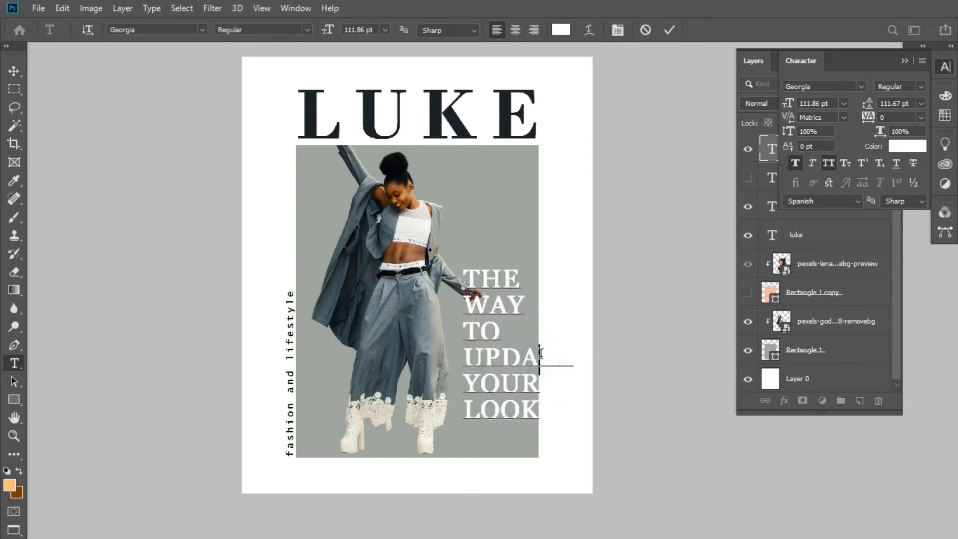
right_click(540, 354)
left_click(540, 355)
key("shift+Right")
key("shift+Right")
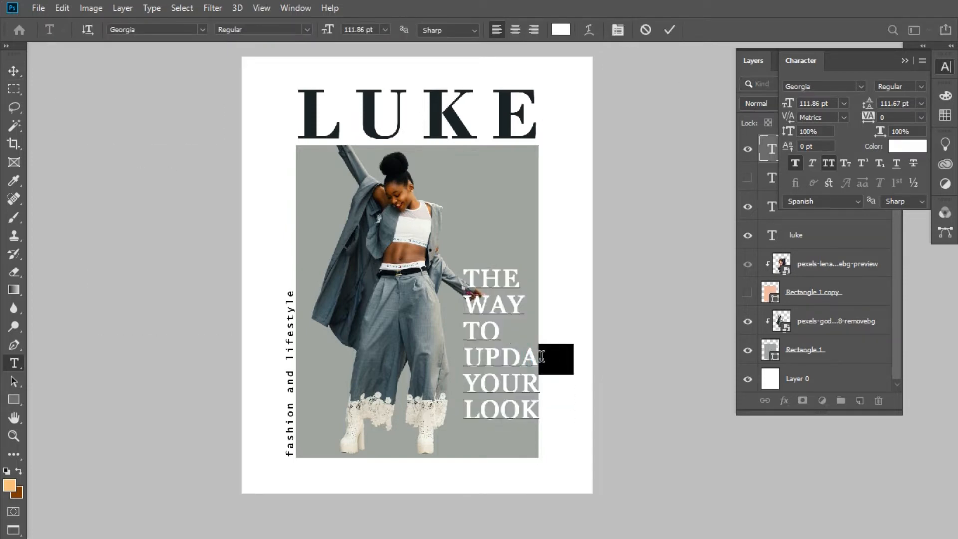
left_click(906, 145)
left_click(400, 205)
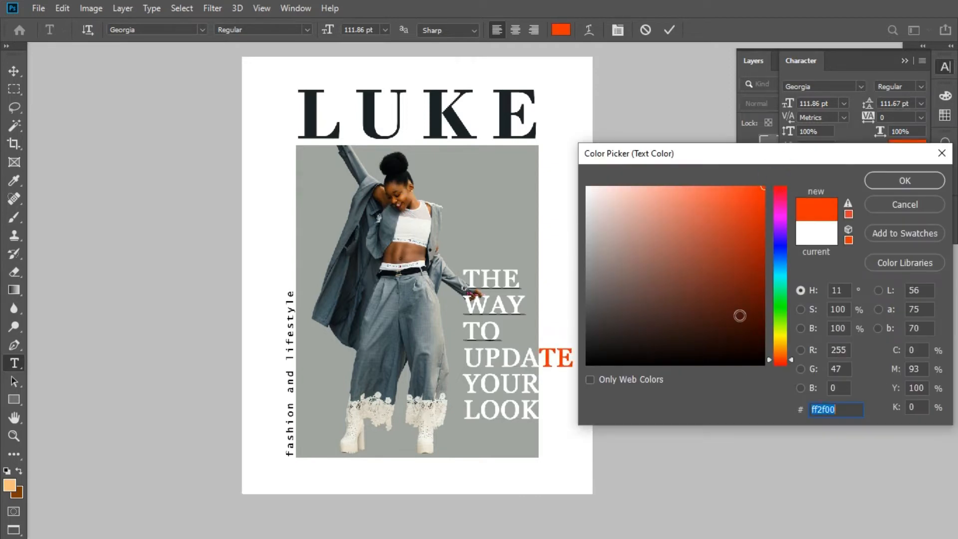
left_click(904, 181)
left_click(668, 29)
key("v")
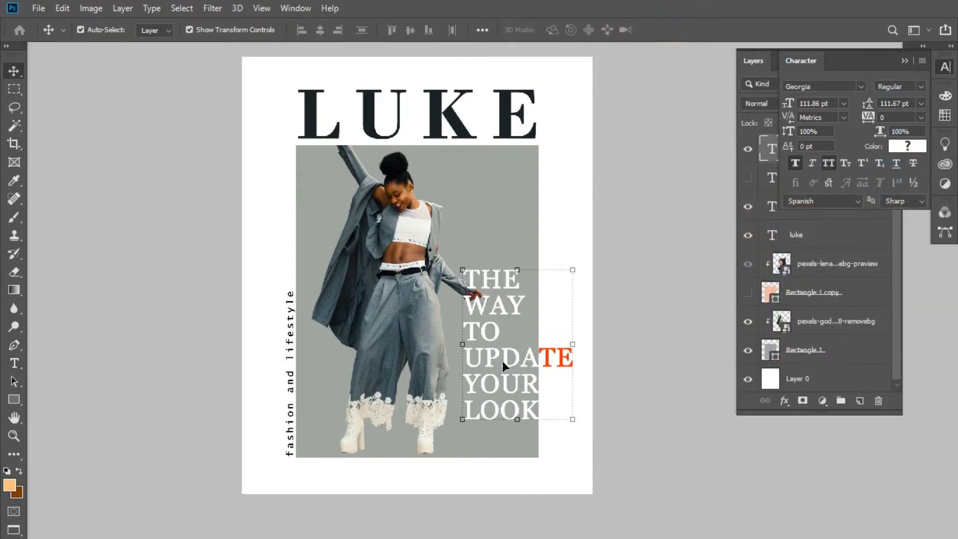
- Set the color of the whole subheading to black, 000000
double_click(531, 358)
double_click(533, 356)
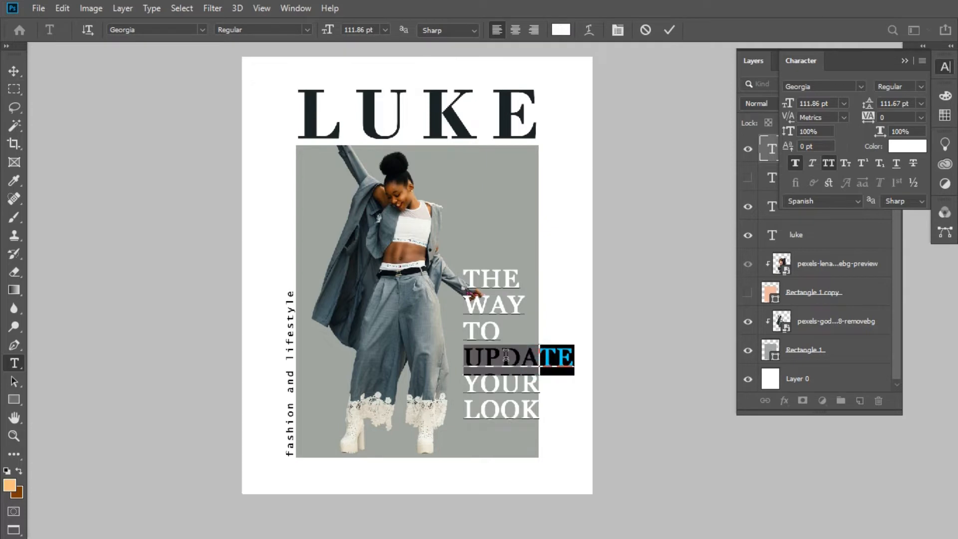
double_click(464, 278)
left_click(668, 29)
left_click(906, 145)
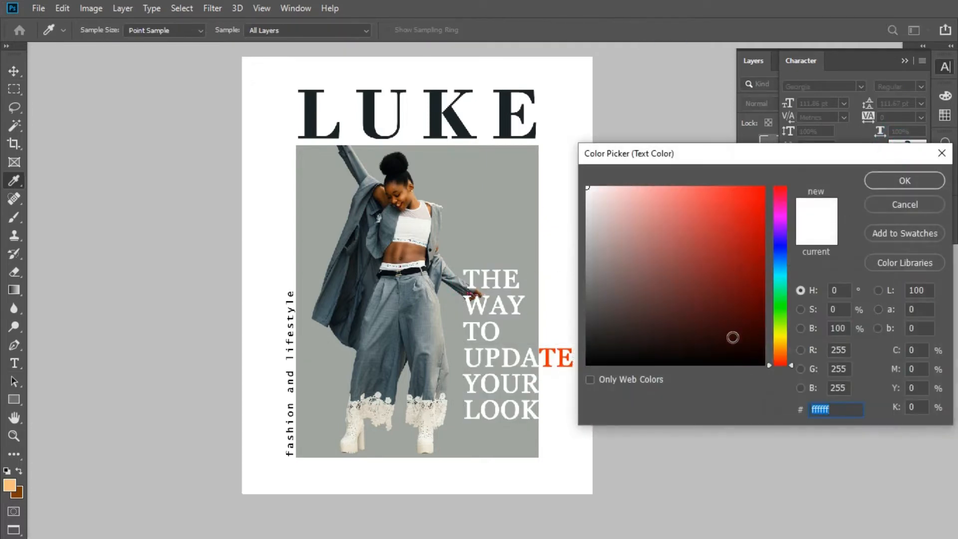
type("000000")
left_click(904, 181)
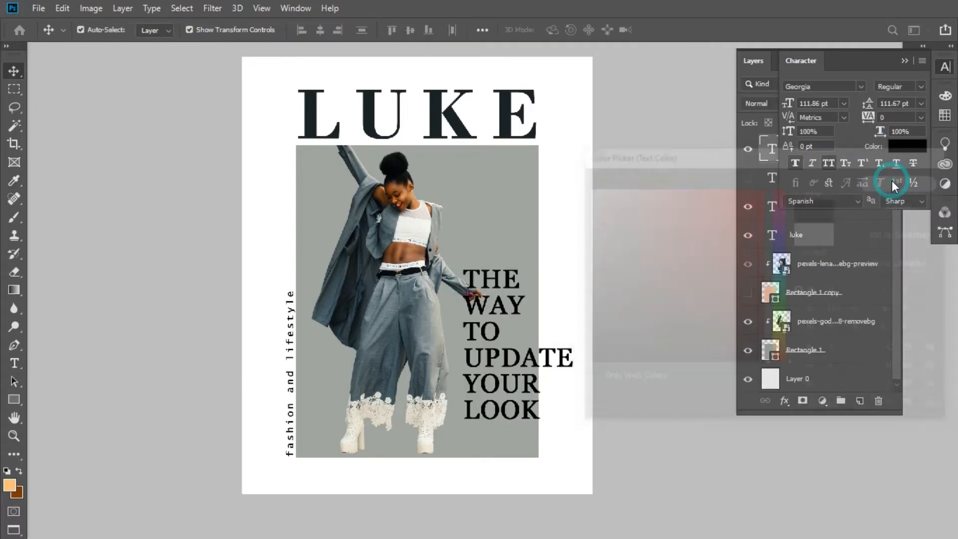
- Color only the letters "TE" of "UPDATE" red, ff0000
double_click(553, 359)
left_click_drag(541, 357, 574, 360)
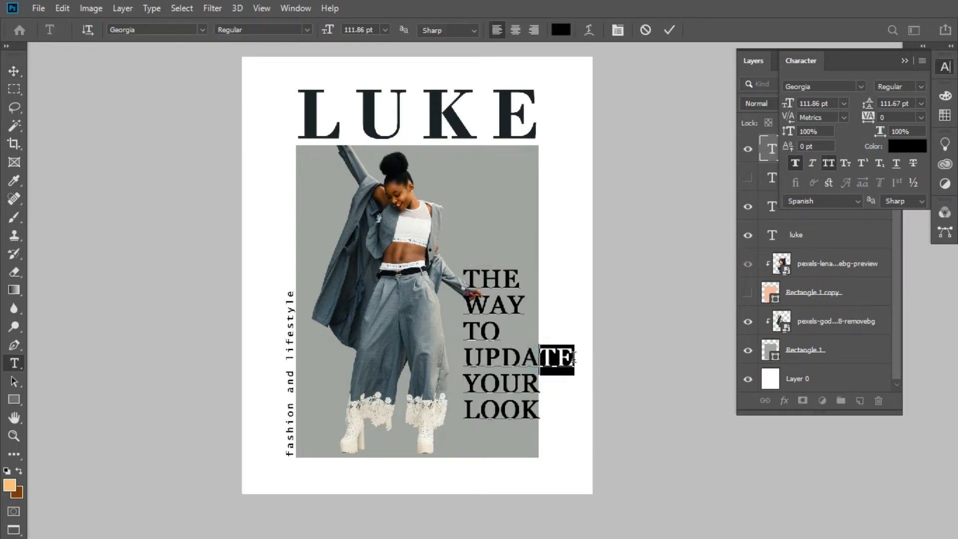
left_click(900, 148)
type("ff0000")
left_click(919, 179)
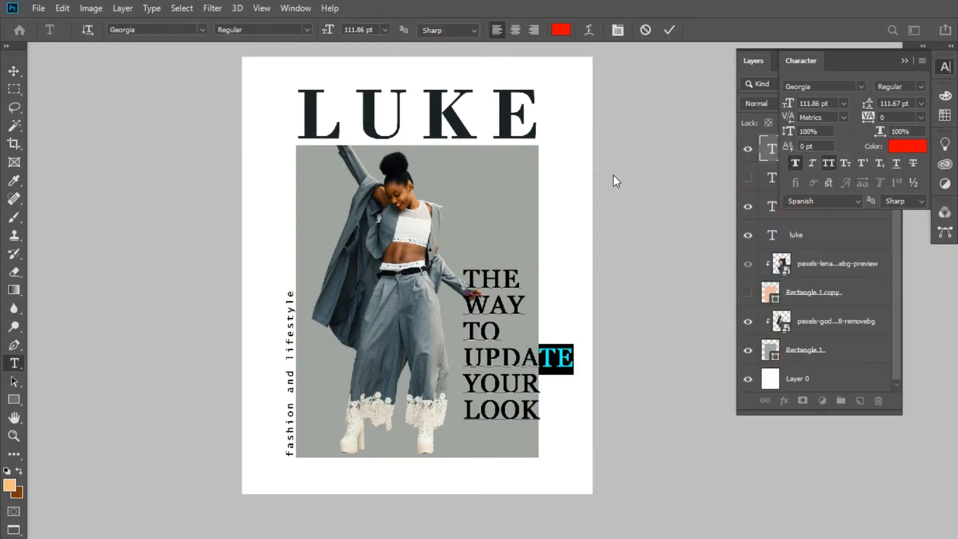
left_click(534, 288)
- Scale the subheading to about 111.55% and nudge it slightly down and left to line "TE" up with the grey edge
key("ctrl+t")
left_click_drag(517, 270, 517, 238)
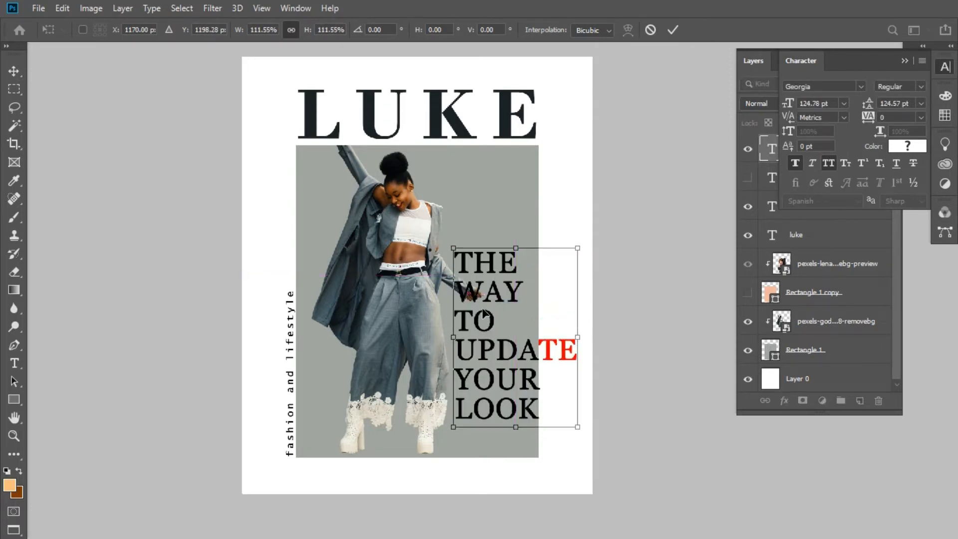
key("Down")
key("Down")
key("Down")
key("Down")
key("Down")
key("Down")
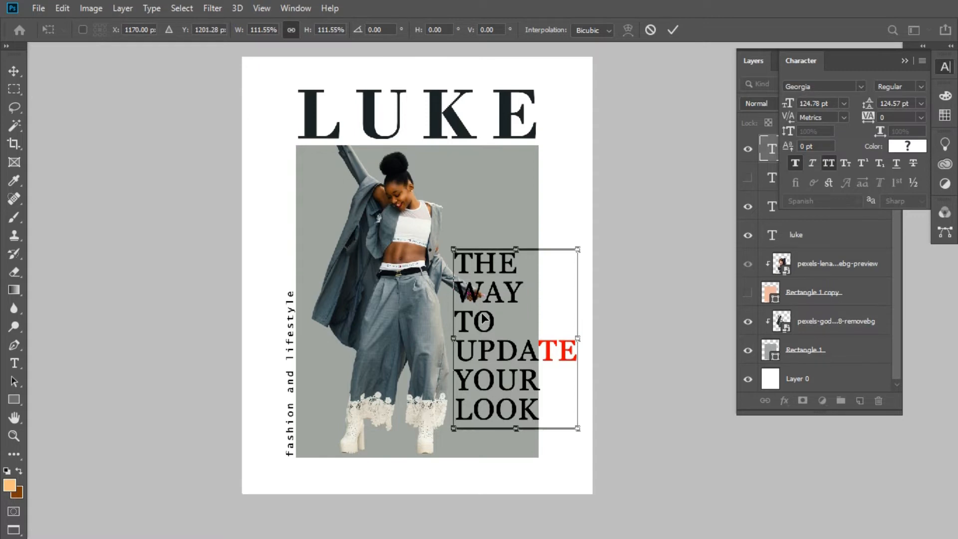
key("Left")
key("Left")
key("Left")
key("Left")
key("Left")
key("Left")
key("Left")
key("Left")
key("Left")
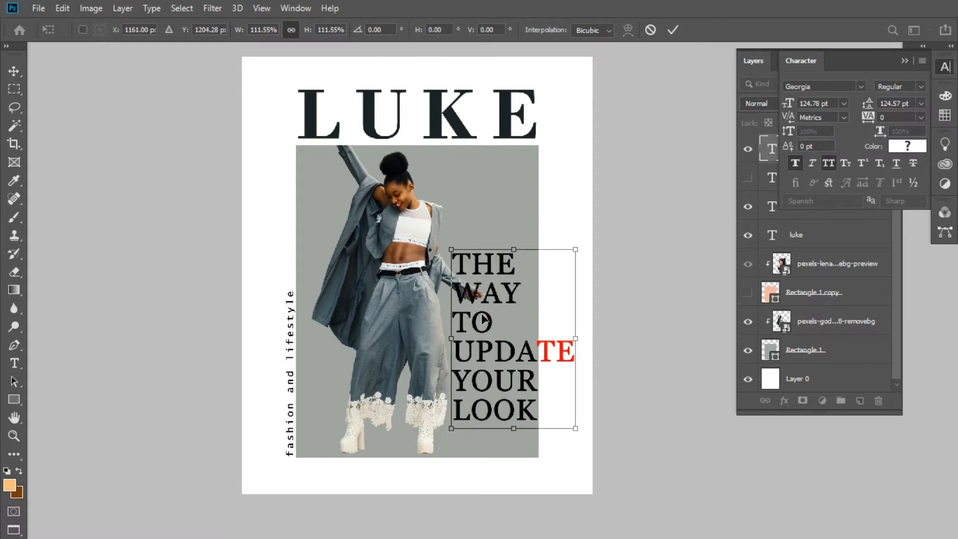
key("Return")
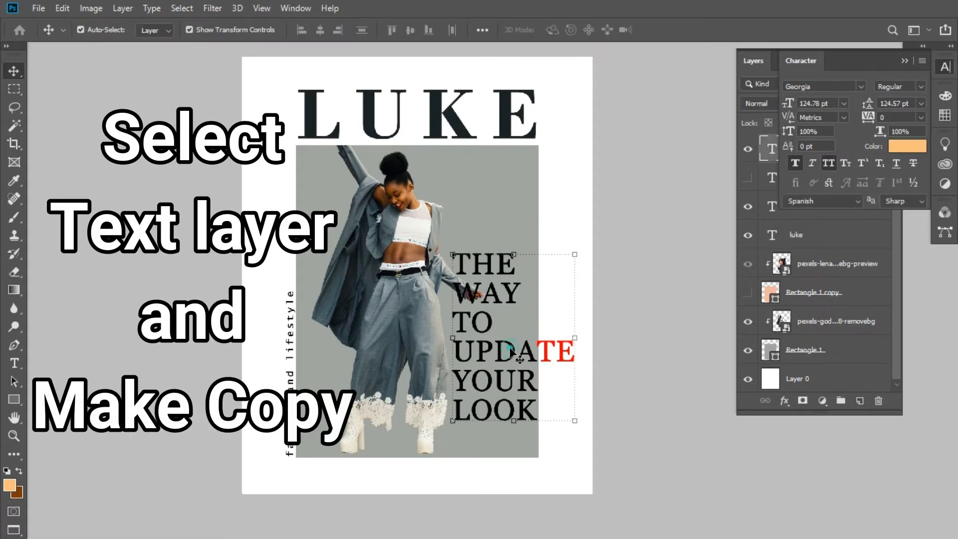
- Duplicate the subheading text layer, move the copy between the woman cutout and Rectangle 1, and clip it to the grey rectangle
left_click(904, 61)
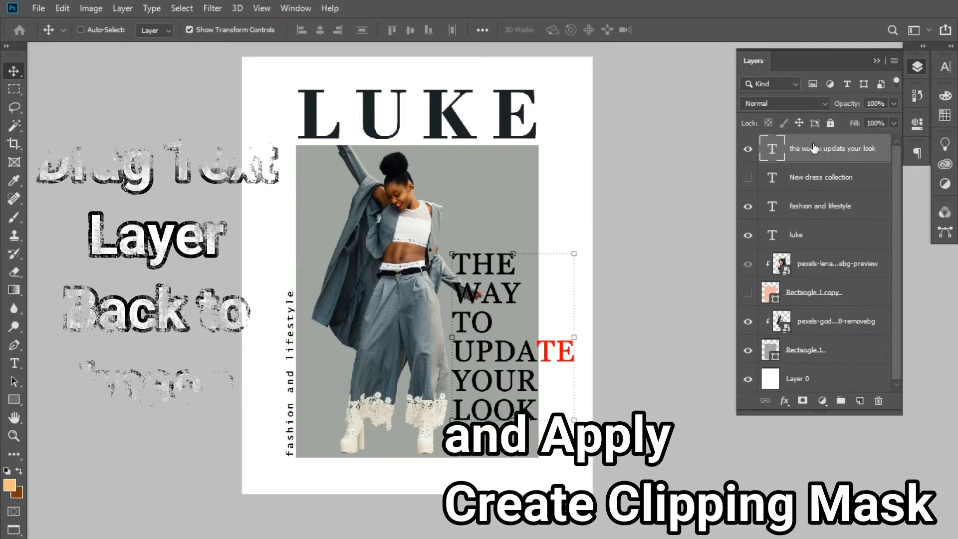
key("ctrl+j")
left_click_drag(815, 146, 815, 335)
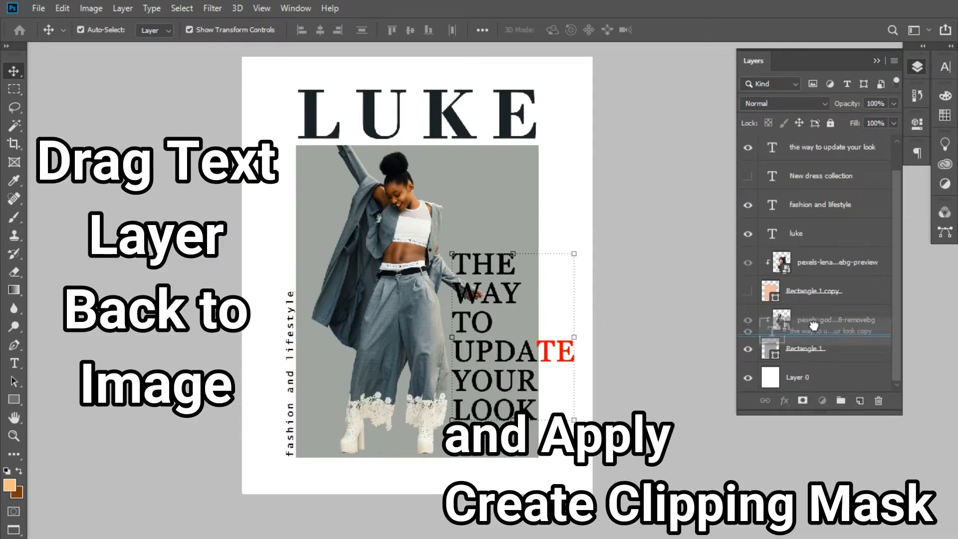
key("ctrl+alt+g")
scroll(818, 183, "up", 1)
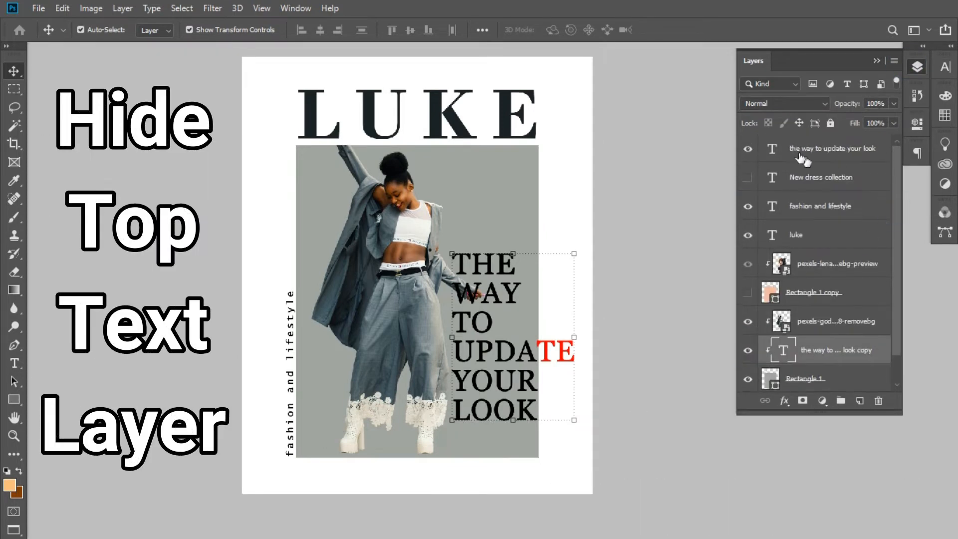
- Hide the top subheading layer, add a mask to the clipped copy and erase its red fragment at the grey edge
left_click(747, 148)
left_click(802, 400)
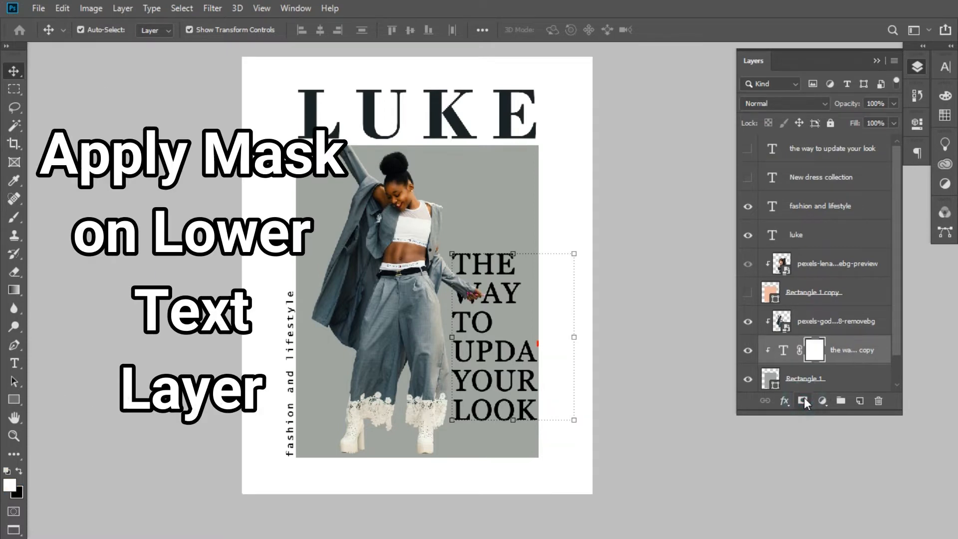
key("e")
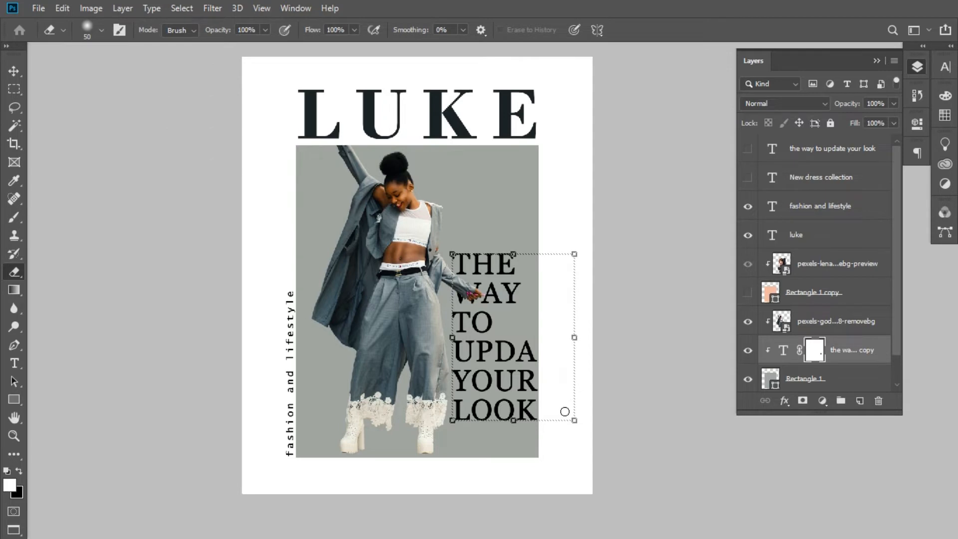
right_click(92, 235)
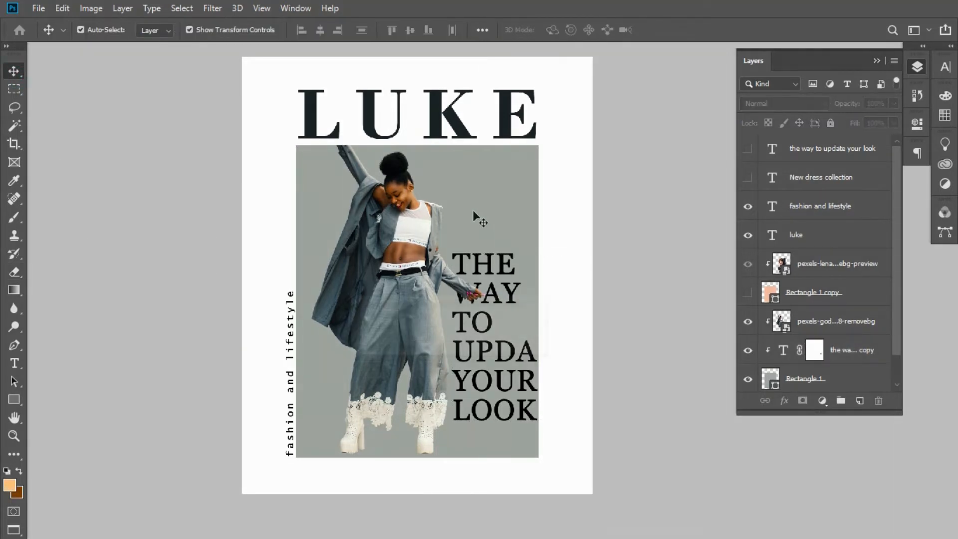
- Apply a black Drop Shadow to the clipped subheading copy with opacity 36%, distance 5 px, spread 13% and size 5 px
left_click(848, 349)
right_click(851, 349)
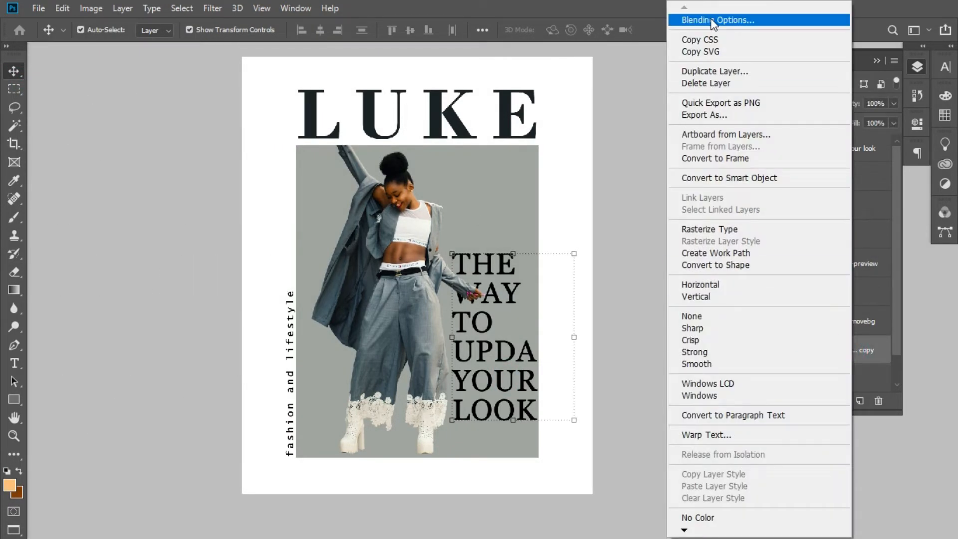
left_click(712, 21)
left_click_drag(789, 117, 932, 67)
left_click(648, 337)
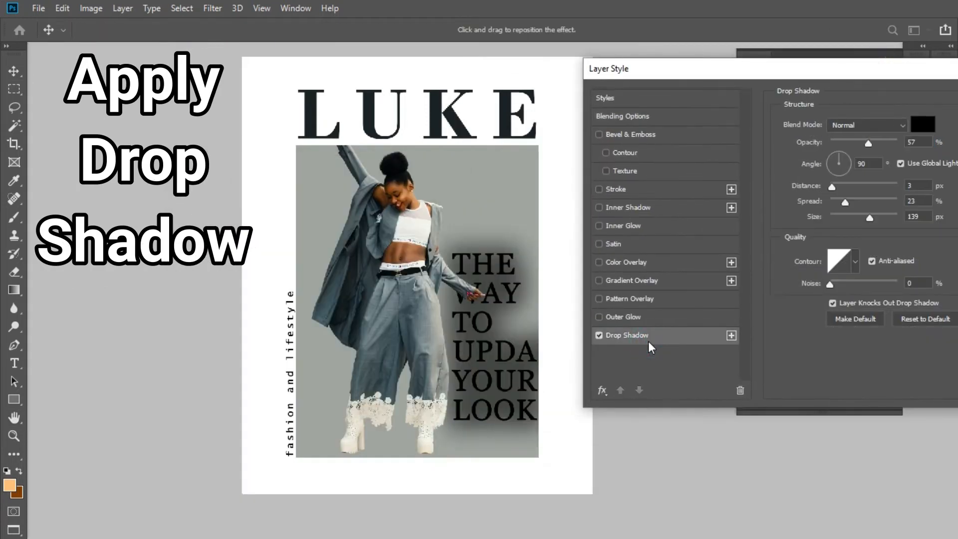
left_click_drag(658, 70, 621, 63)
mouse_move(831, 134)
left_mouse_down()
mouse_move(806, 133)
mouse_move(817, 133)
left_mouse_up()
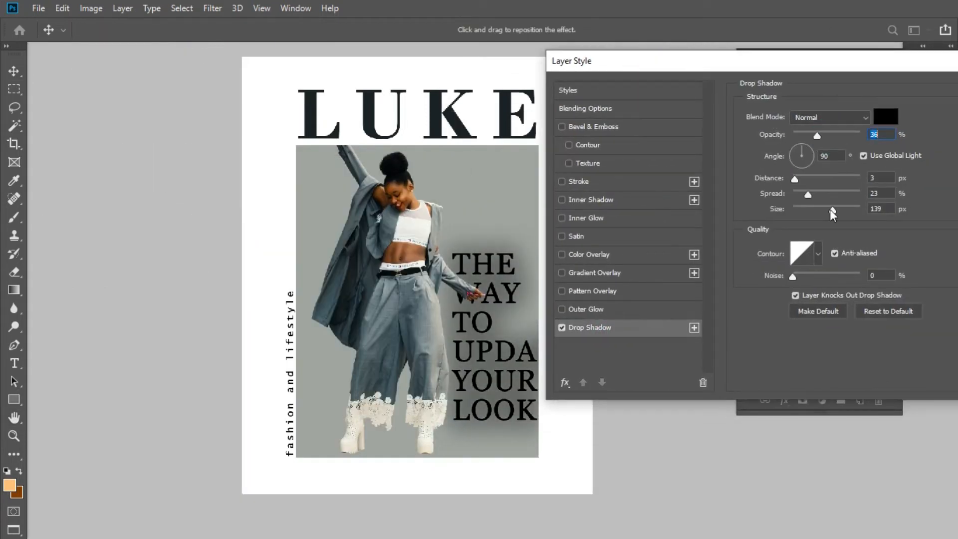
left_click_drag(831, 208, 797, 207)
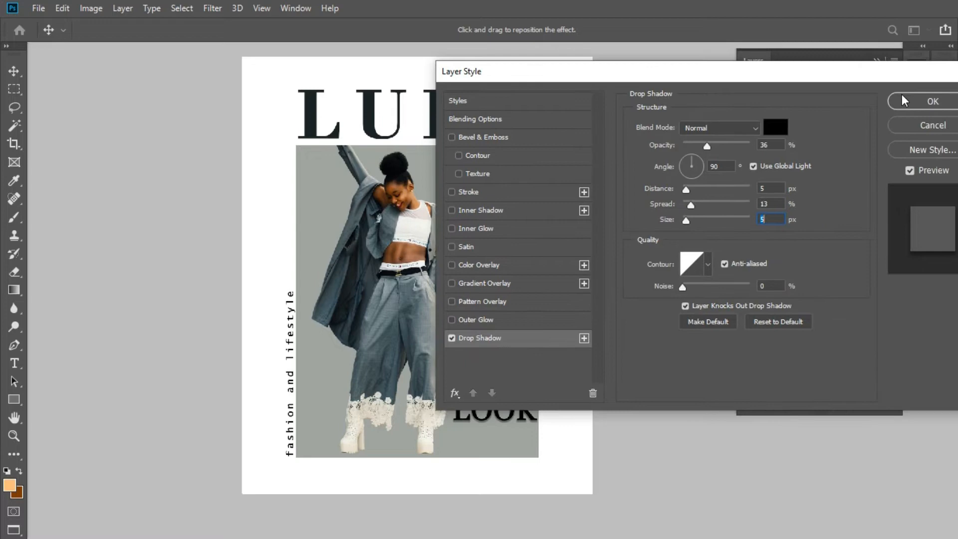
left_click(904, 95)
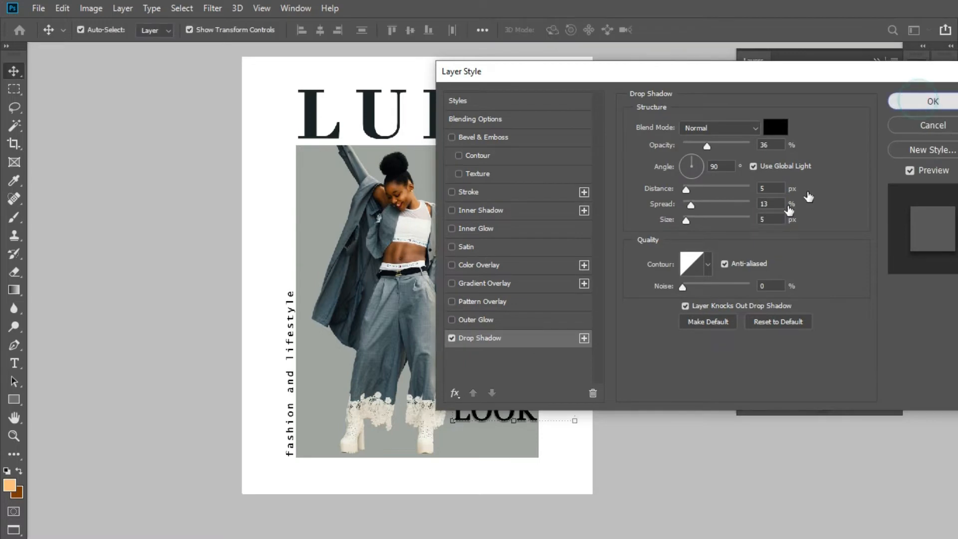
- Show the top subheading layer again and move both subheading layers up together on the poster
key("ctrl+plus")
key("ctrl+plus")
key("ctrl+minus")
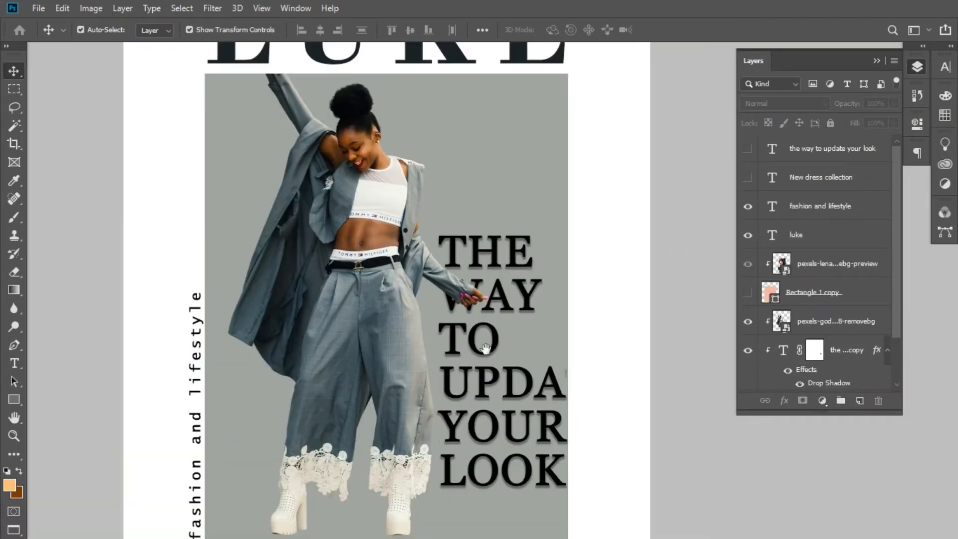
right_click(472, 360)
right_click(450, 344)
left_click(430, 320)
left_click_drag(430, 321, 420, 226)
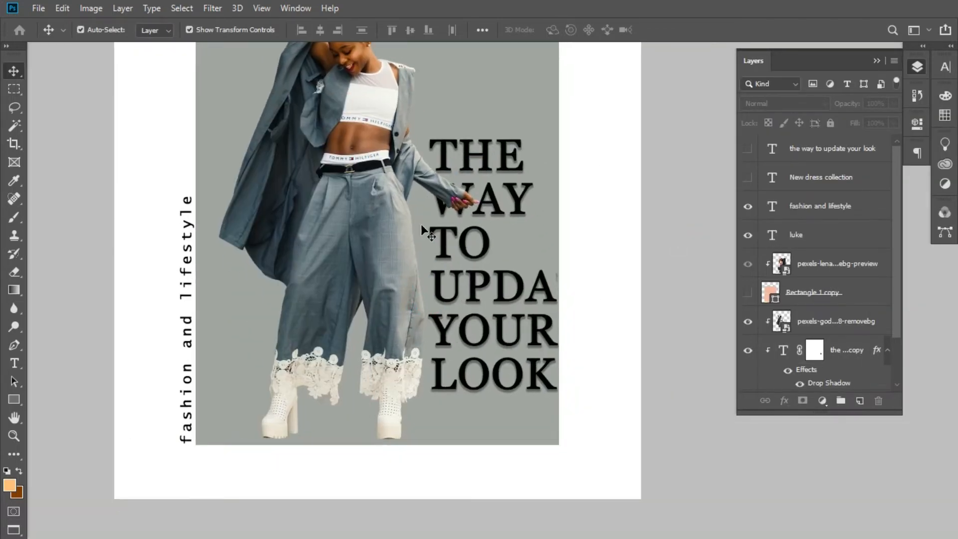
left_click(856, 348)
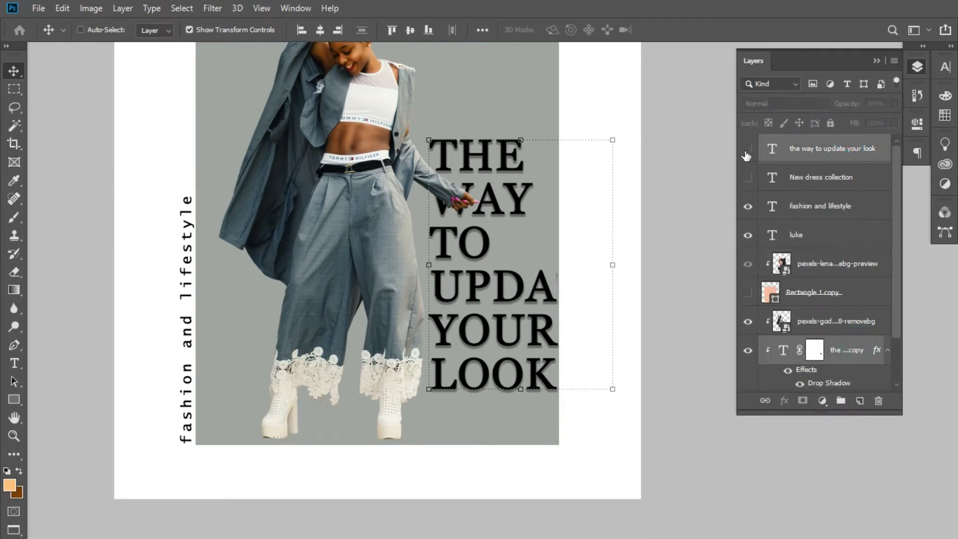
left_click(748, 149)
key("shift+Up")
key("shift+Up")
key("shift+Up")
key("shift+Up")
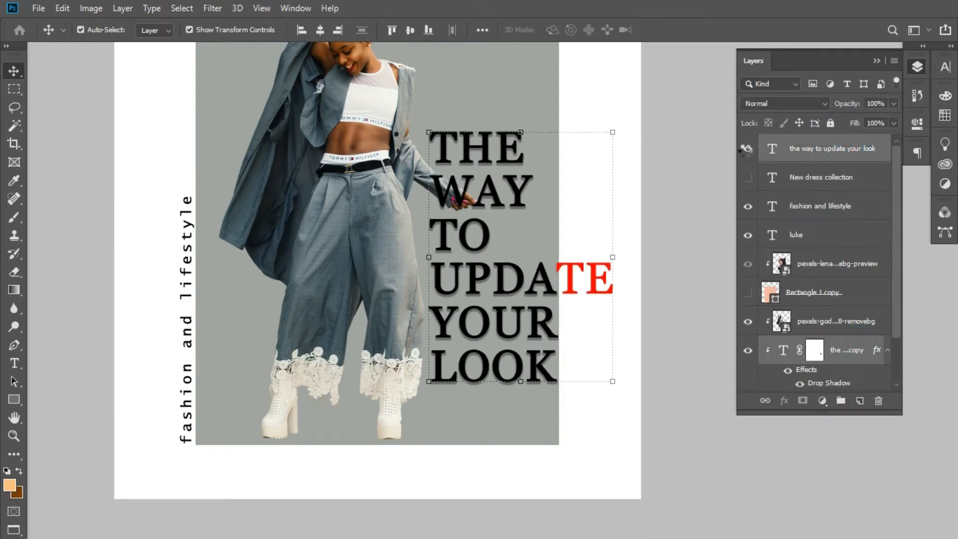
key("Up")
key("Up")
key("Up")
key("Up")
key("Up")
key("Up")
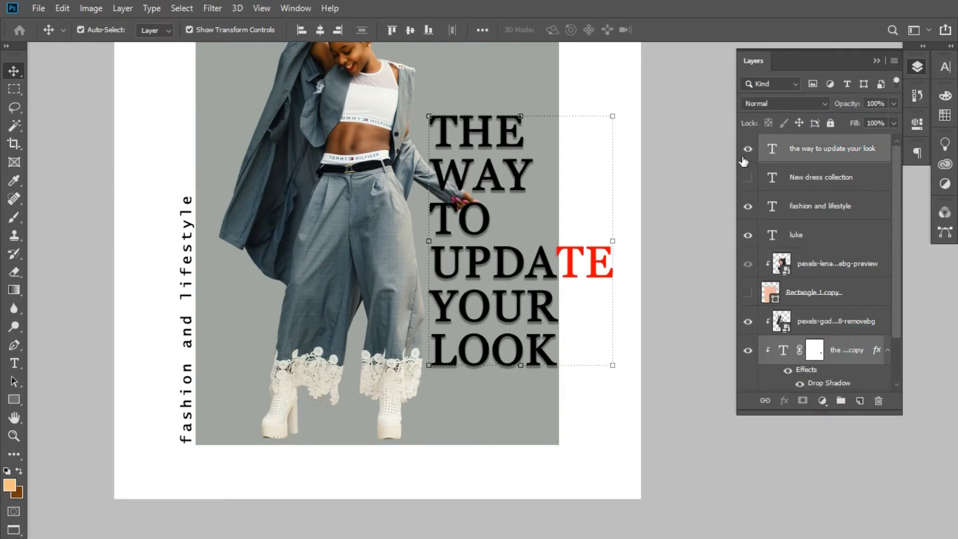
- Compare the subheading with its top layer hidden and shown
left_click(701, 231)
left_click(748, 150)
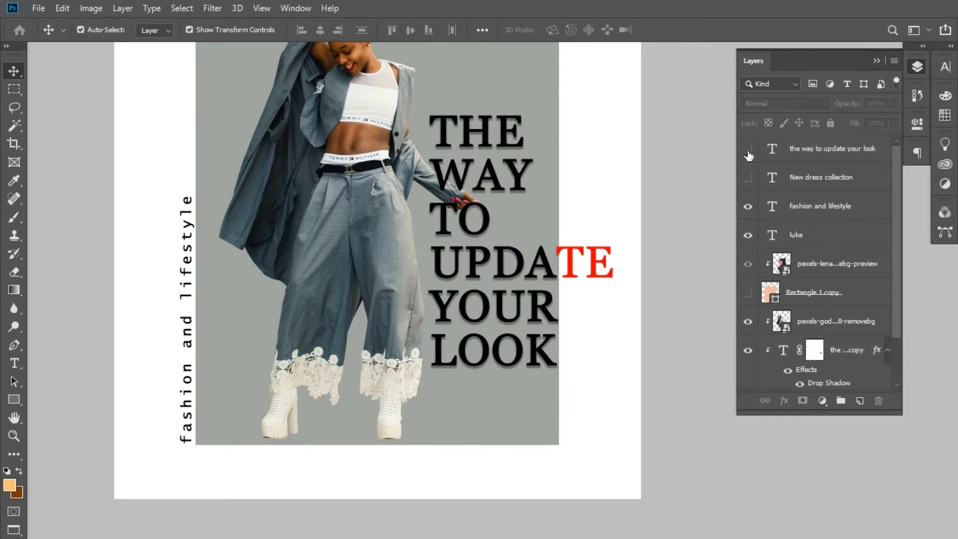
left_click(748, 150)
left_click(748, 151)
left_click(748, 151)
- Nudge only the top subheading layer slightly to the right of the clipped copy
left_click(797, 150)
key("Right")
key("Right")
key("Right")
key("Right")
key("Right")
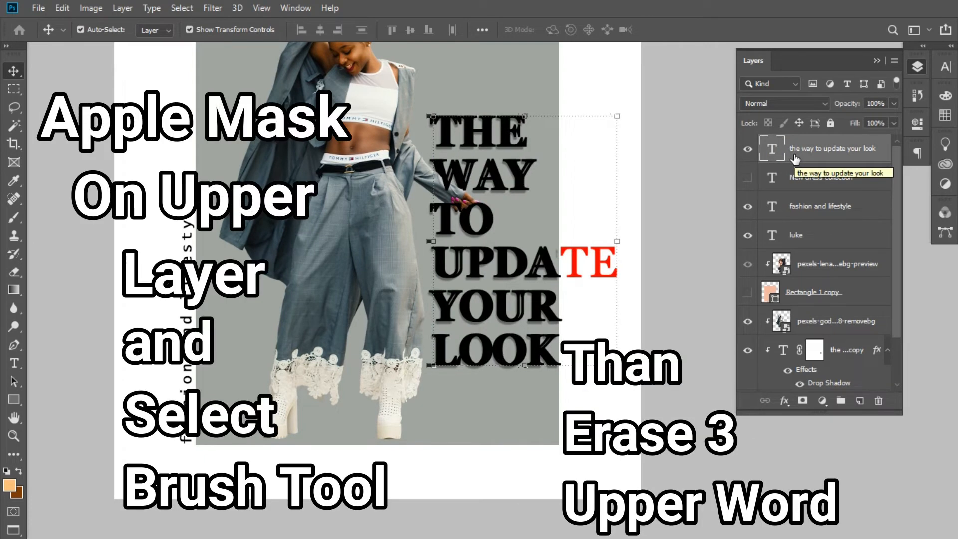
- Add a mask to the top subheading layer and paint out "THE WAY TO" with a 500 px black brush
left_click(803, 399)
key("b")
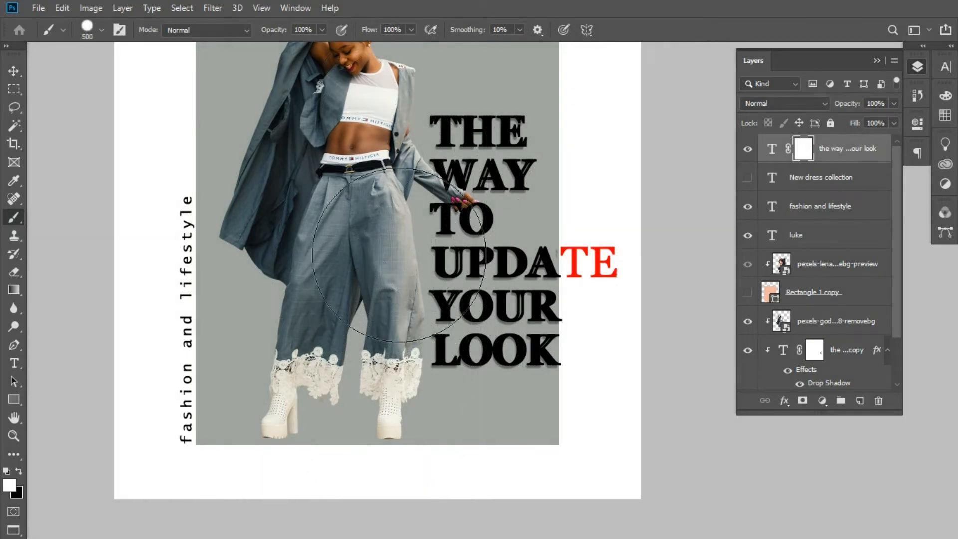
key("x")
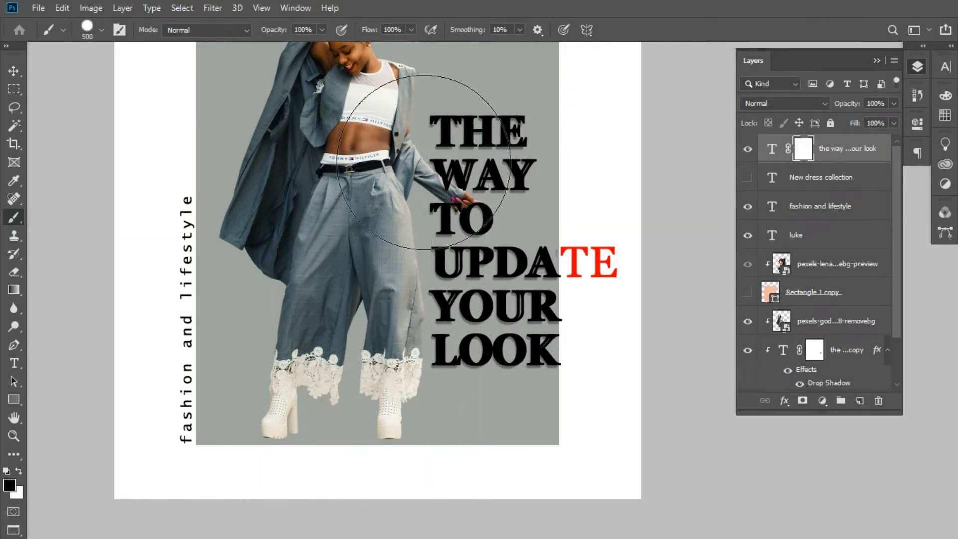
left_click_drag(425, 162, 453, 154)
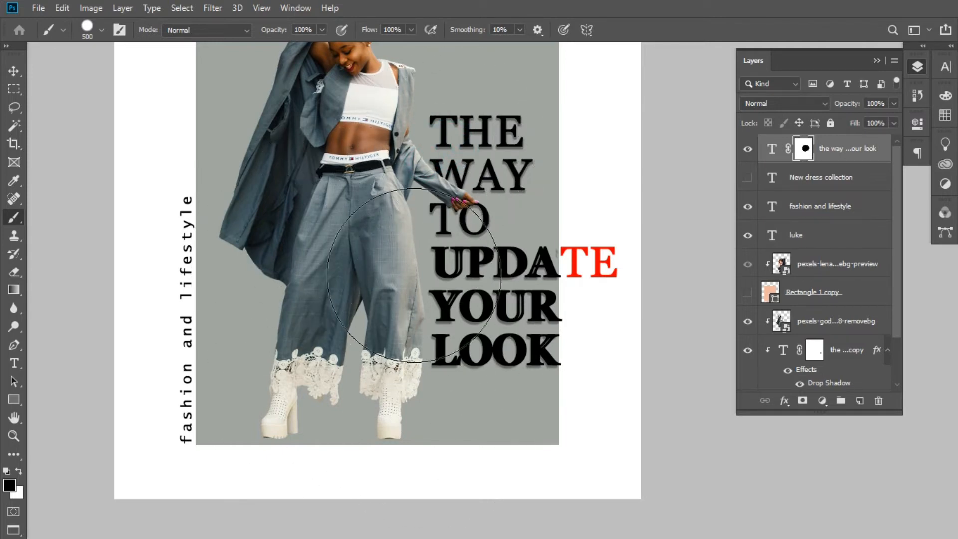
- Mask out the "A" and the red "TE" of "UPDATE" on the top subheading layer with a 50 px brush
key("bracketleft")
key("bracketleft")
key("bracketleft")
key("bracketleft")
key("bracketleft")
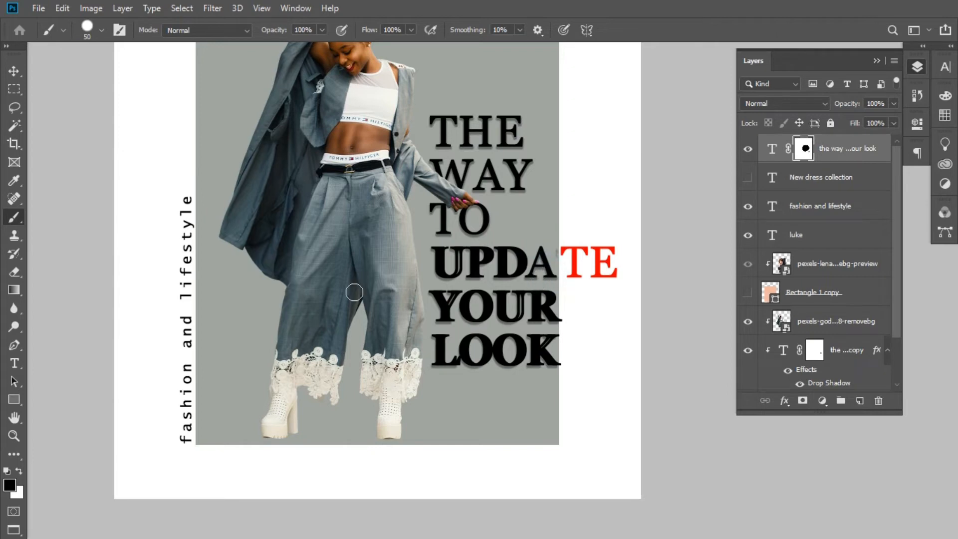
key("v")
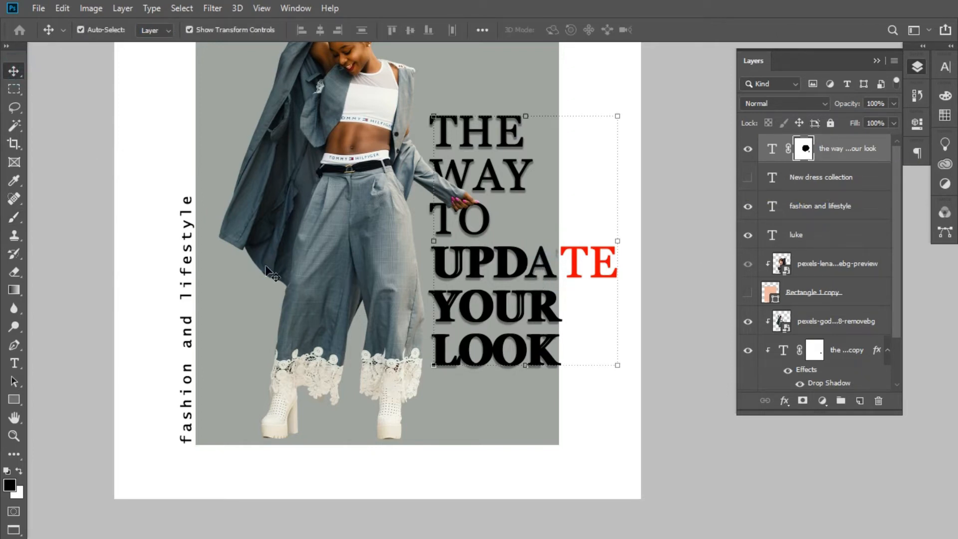
left_click(14, 217)
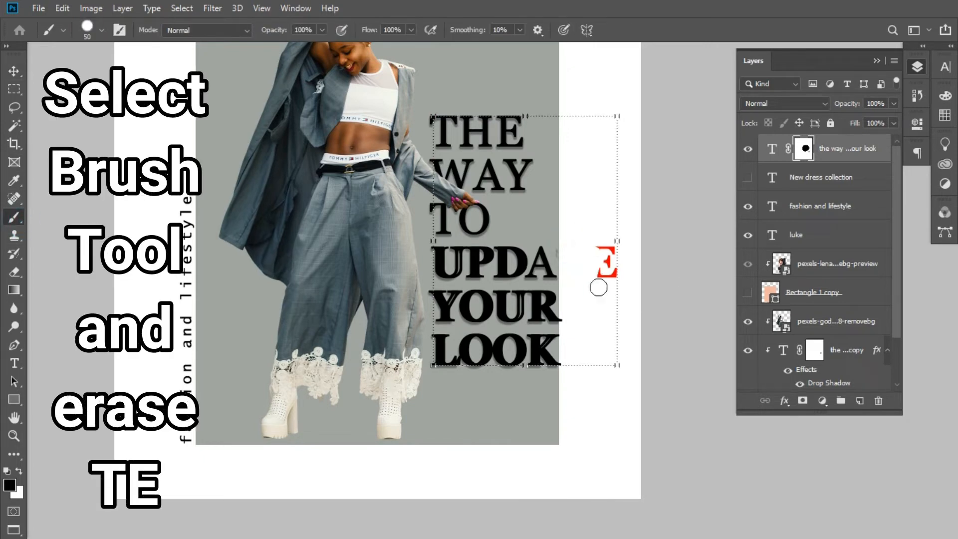
mouse_move(598, 288)
left_mouse_down()
mouse_move(610, 243)
mouse_move(594, 280)
left_mouse_up()
left_click(622, 282)
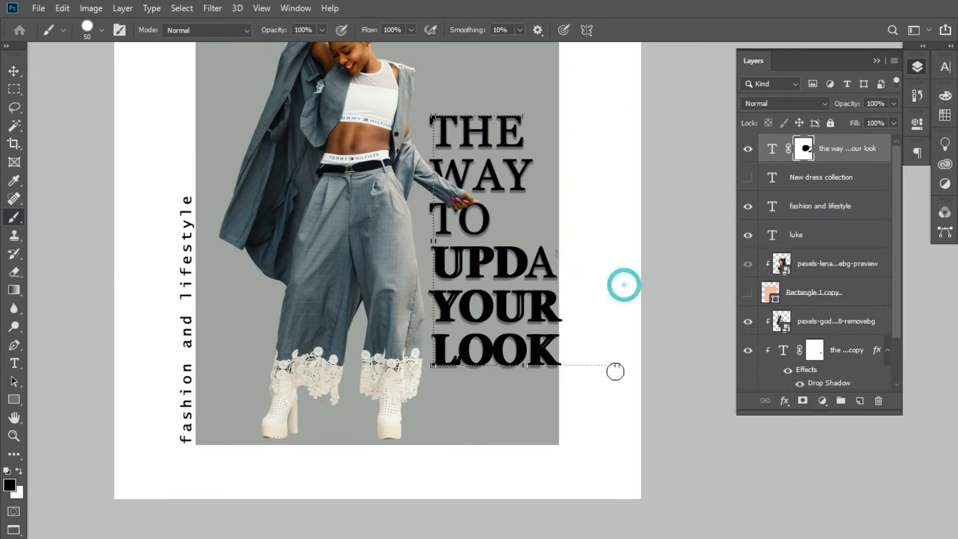
key("v")
left_click(131, 205)
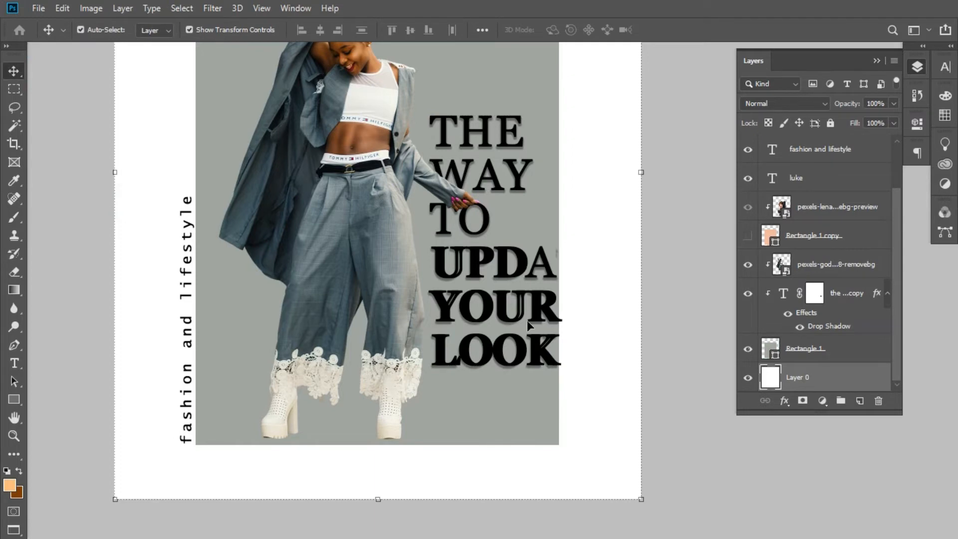
- Select both subheading layers and fine-tune their horizontal position so the text ends at the grey rectangle's edge
left_click(838, 293)
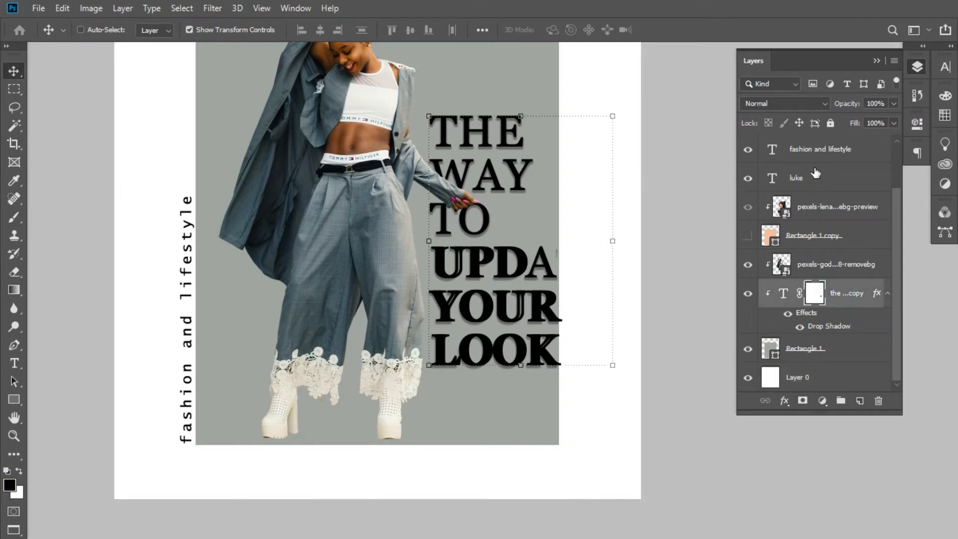
left_click_drag(897, 226, 889, 180)
left_click(857, 152, "ctrl")
key("Left")
key("Left")
key("Left")
key("Left")
key("Left")
key("Left")
key("Left")
key("Left")
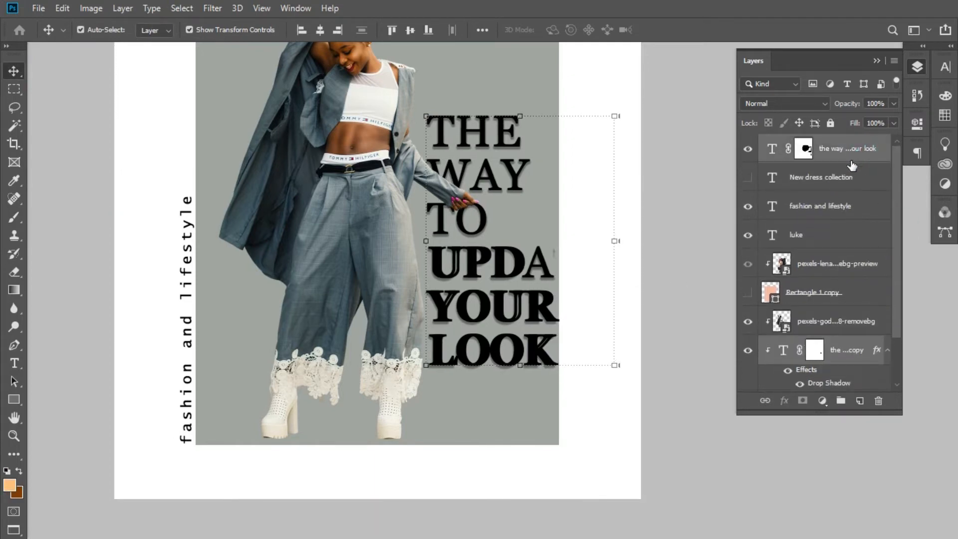
key("ctrl+plus")
key("ctrl+plus")
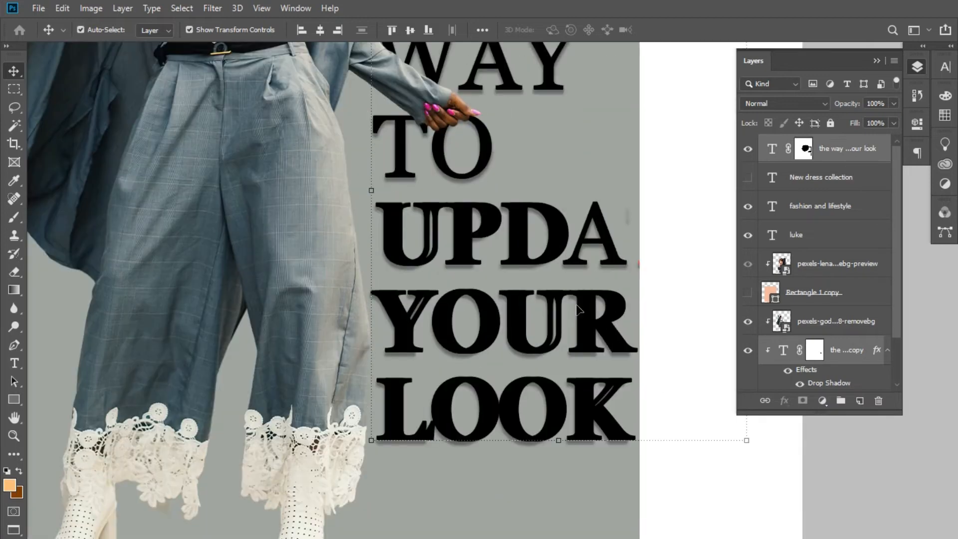
key("Right")
key("Right")
key("Right")
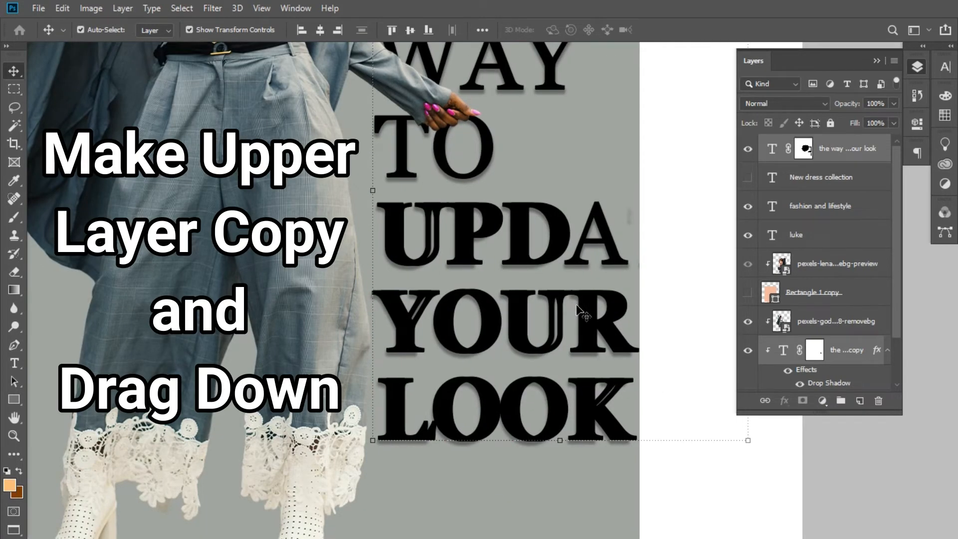
- Duplicate the masked top subheading layer and move the original directly below the woman cutout, clipped to the grey rectangle
key("ctrl+minus")
key("ctrl+minus")
key("d")
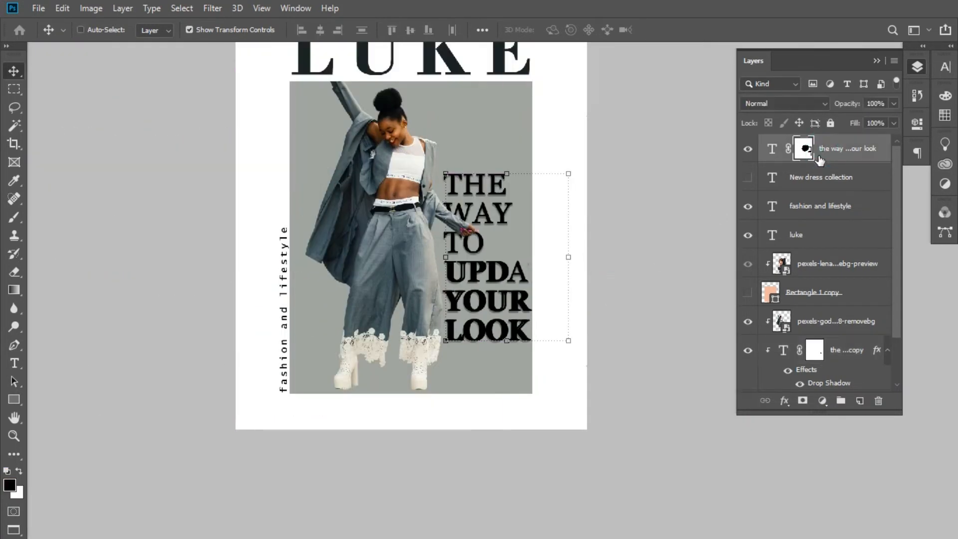
key("ctrl+j")
left_click_drag(819, 178, 834, 362)
left_click(613, 308)
scroll(895, 300, "down", 1)
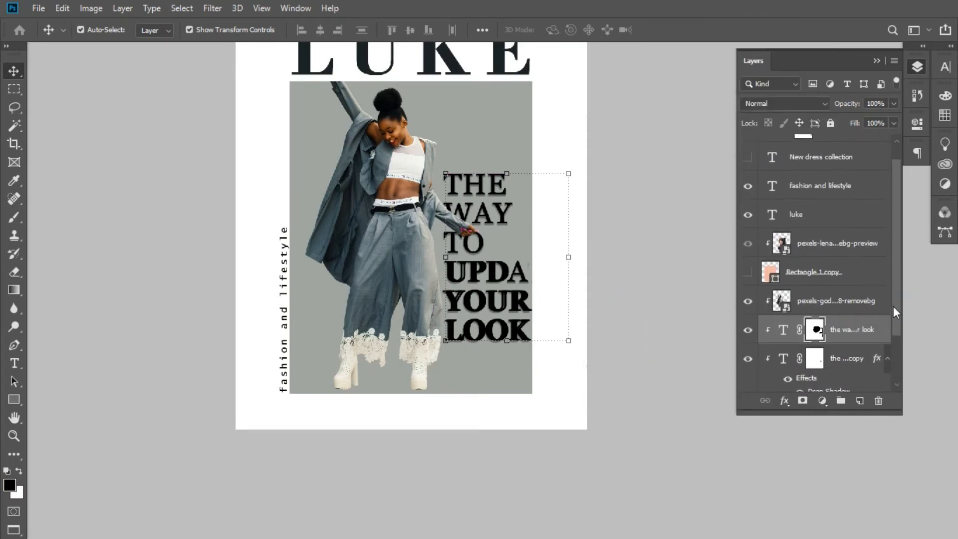
left_click(686, 282)
- Reveal the red "TE" on the top subheading copy by painting its mask with a 50 px white brush
key("ctrl+plus")
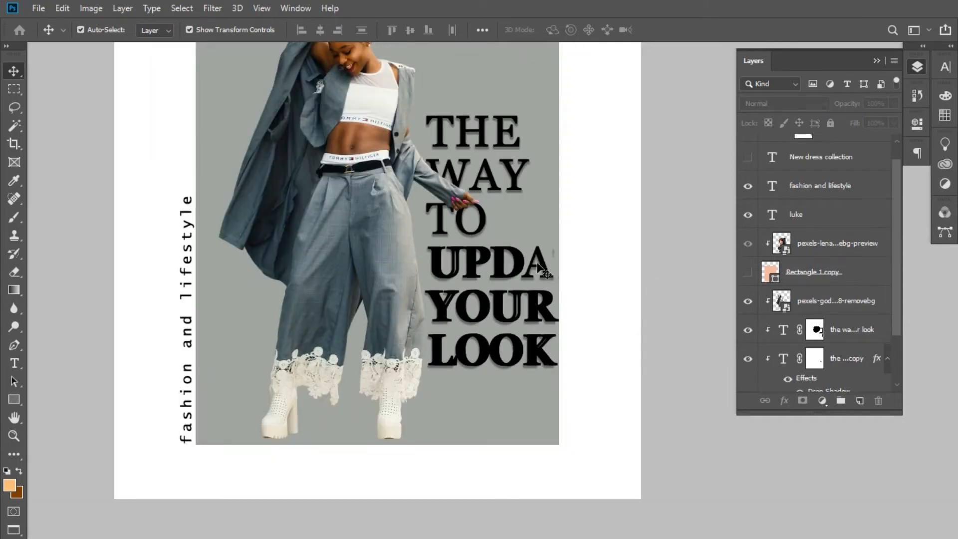
scroll(889, 216, "up", 1)
left_click(848, 148)
key("d")
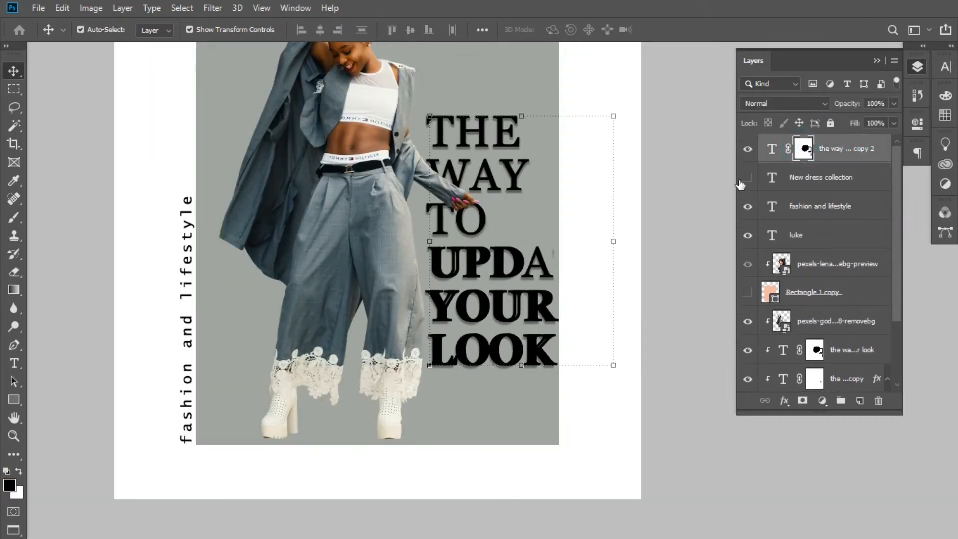
key("b")
key("x")
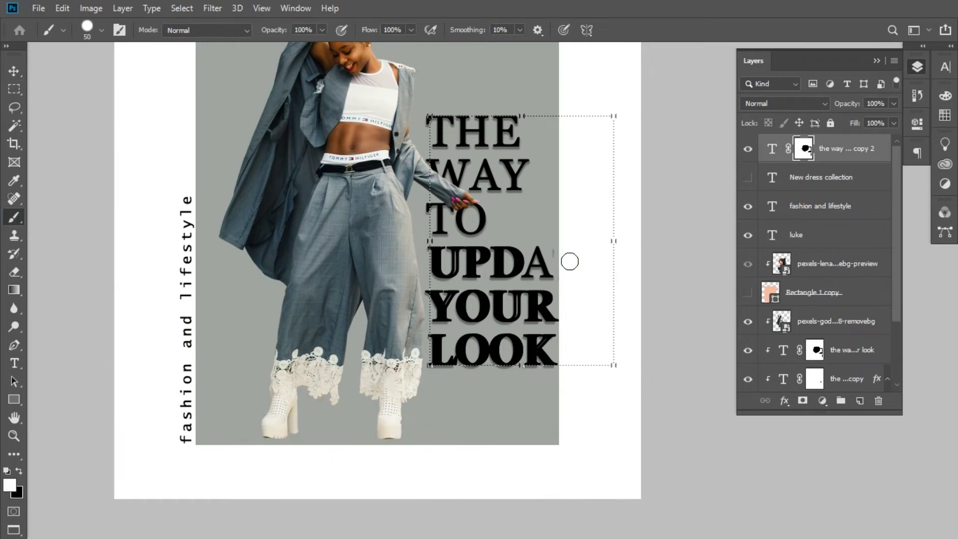
mouse_move(568, 261)
left_mouse_down()
mouse_move(565, 280)
mouse_move(588, 240)
mouse_move(609, 277)
left_mouse_up()
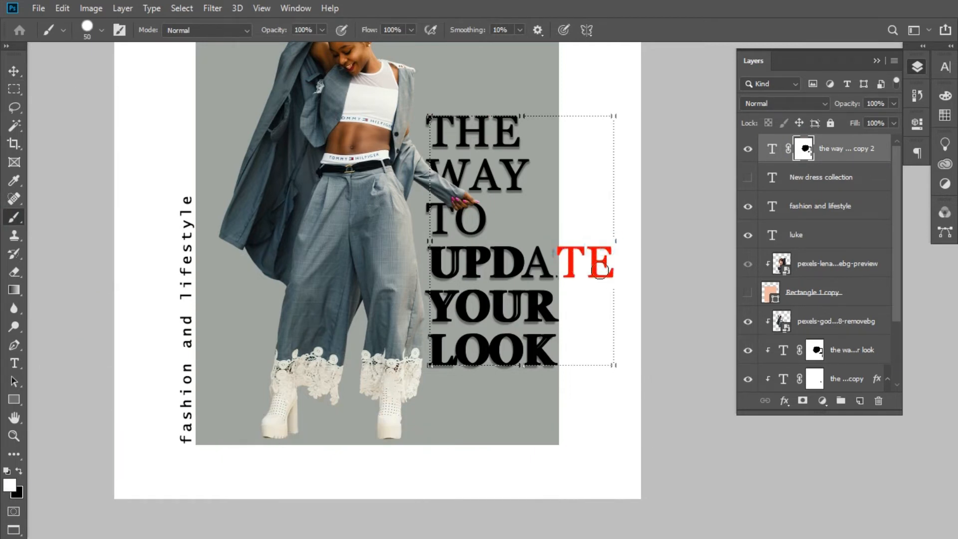
- Nudge the top subheading copy slightly to the right so the red "TE" clears the grey rectangle's edge
key("v")
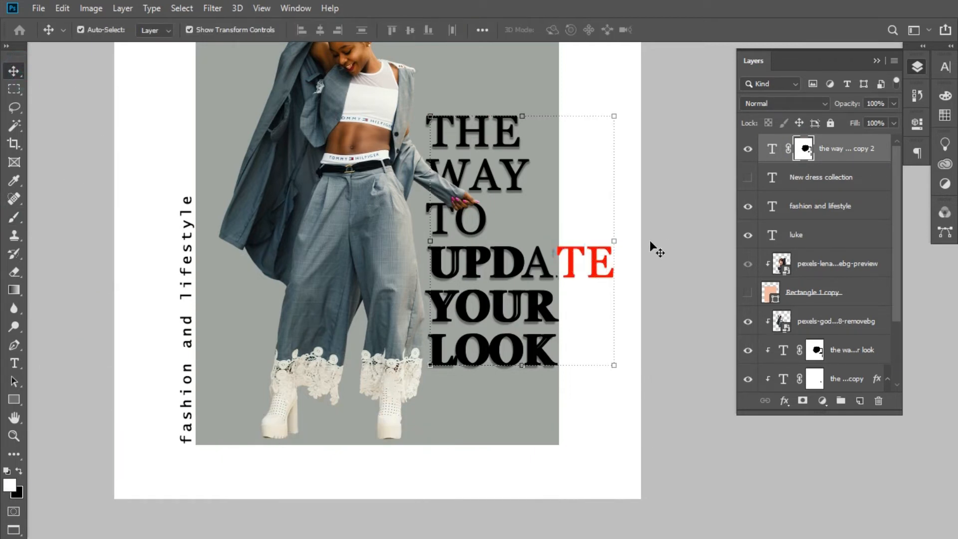
key("Right")
key("Right")
key("Right")
key("Right")
key("Right")
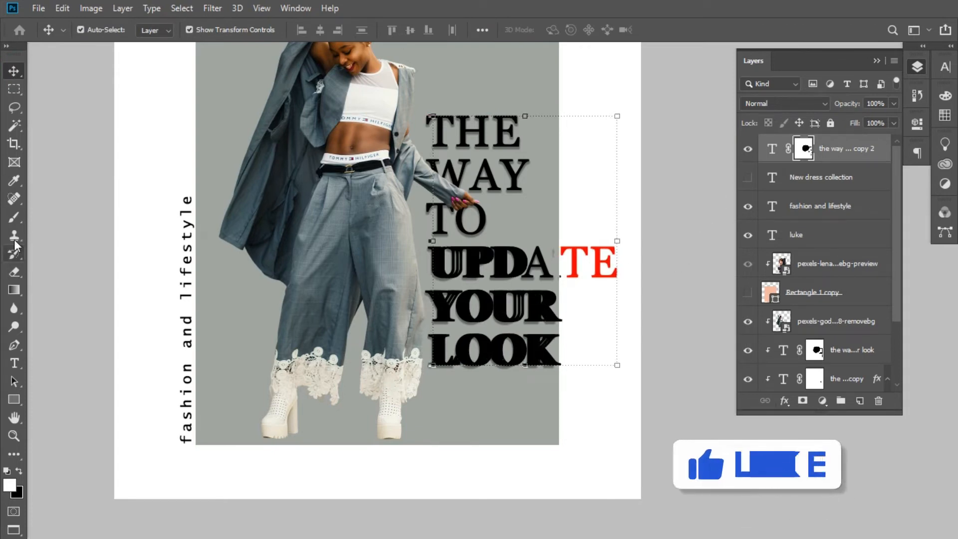
- Mask out the duplicated black letters on the top subheading copy with a black brush enlarged to 175 px, keeping the red "TE"
key("b")
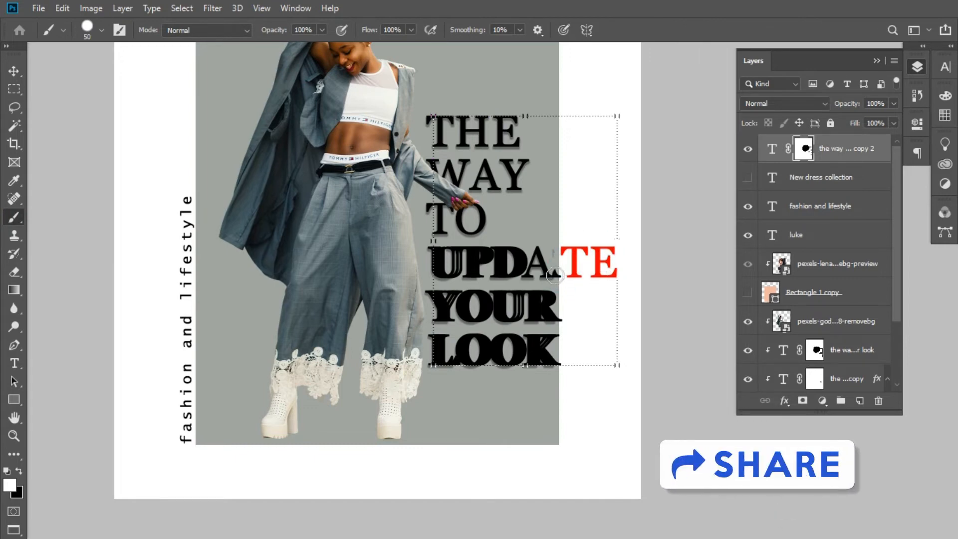
key("x")
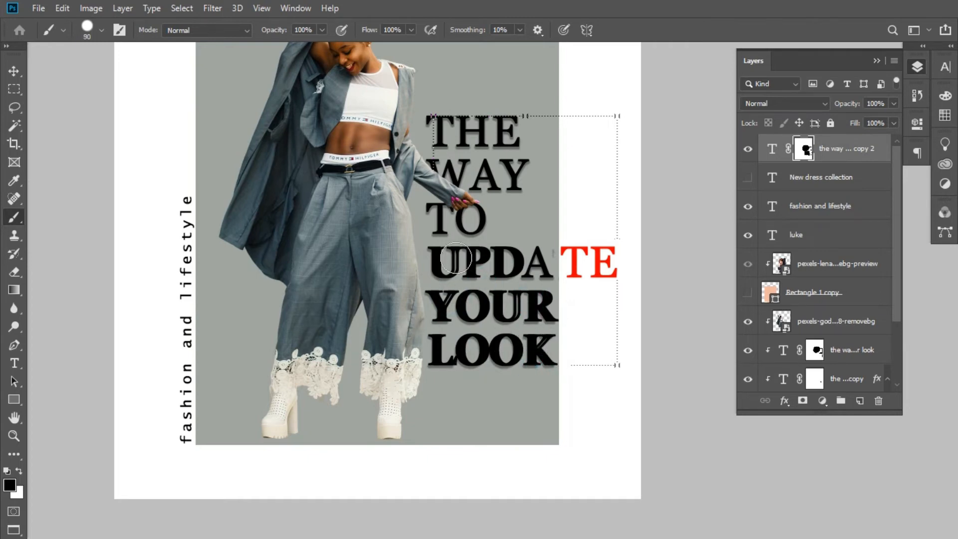
key("bracketright")
key("bracketright")
key("bracketright")
key("bracketright")
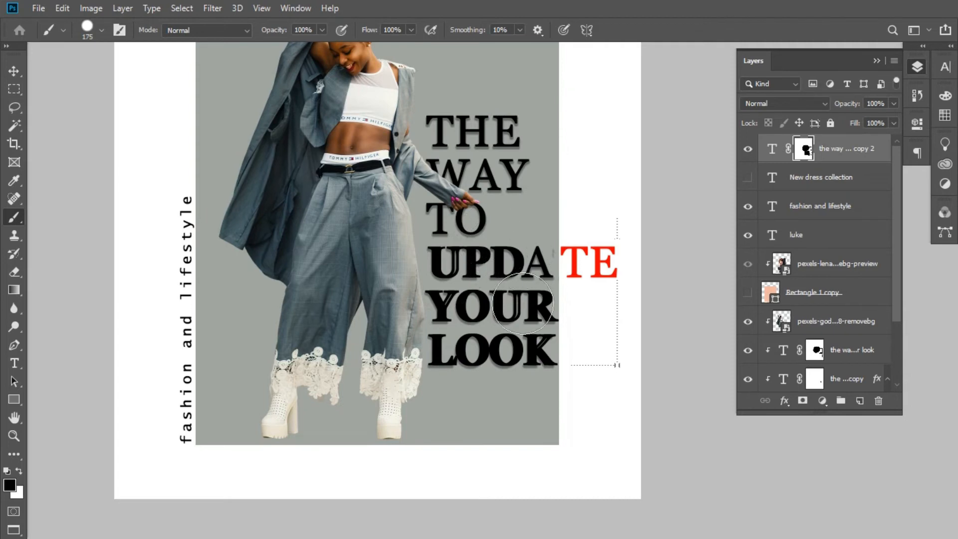
- Add a drop shadow to the top subheading copy containing the red "TE"
left_click(14, 70)
key("ctrl+minus")
key("ctrl+minus")
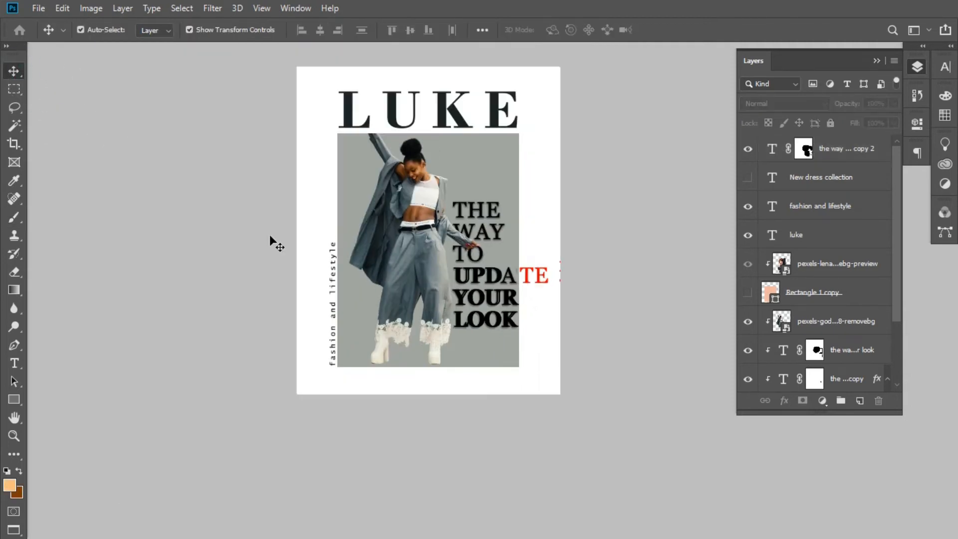
left_click(531, 276)
right_click(867, 145)
left_click(723, 19)
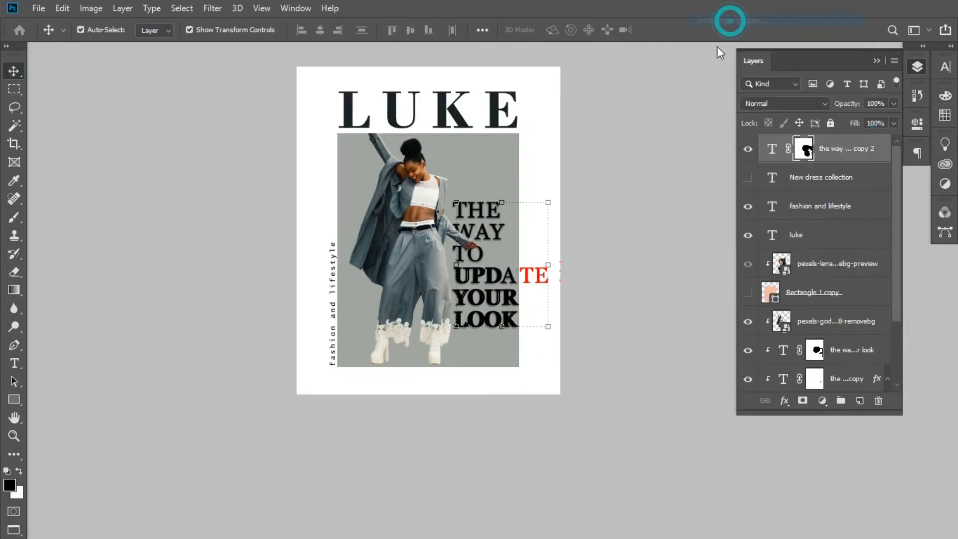
left_click(754, 333)
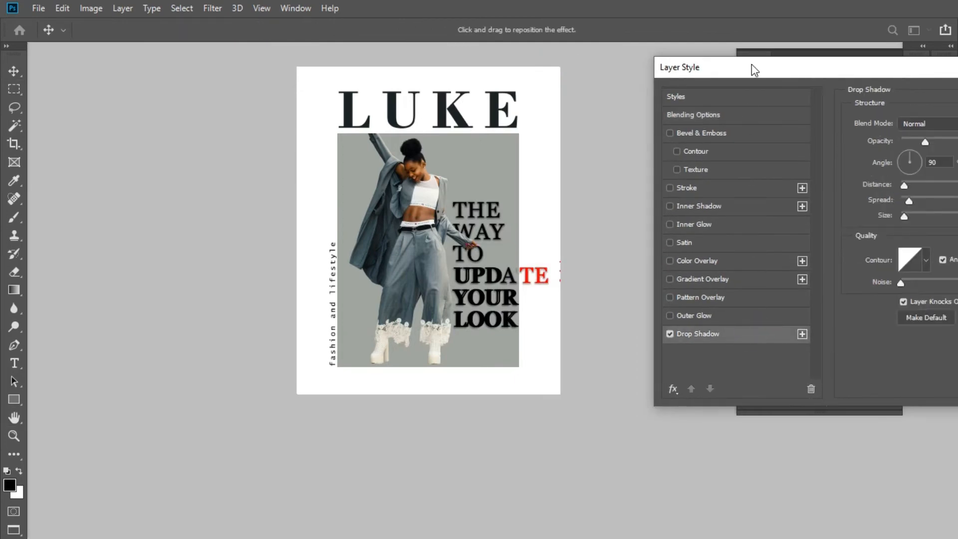
left_click_drag(751, 64, 530, 50)
left_click_drag(867, 58, 728, 58)
left_click(804, 85)
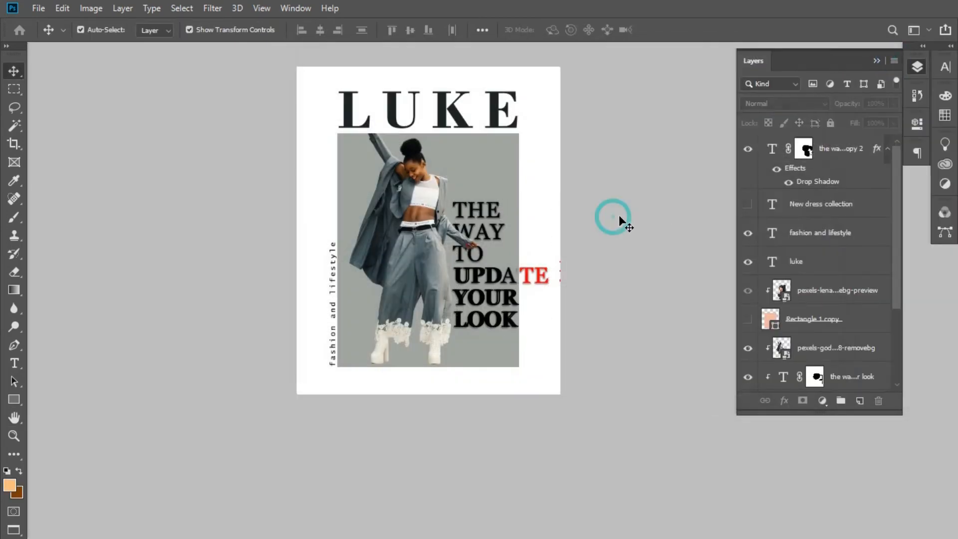
- Hide the layer effects on the top subheading copy
key("ctrl+plus")
left_click(599, 270)
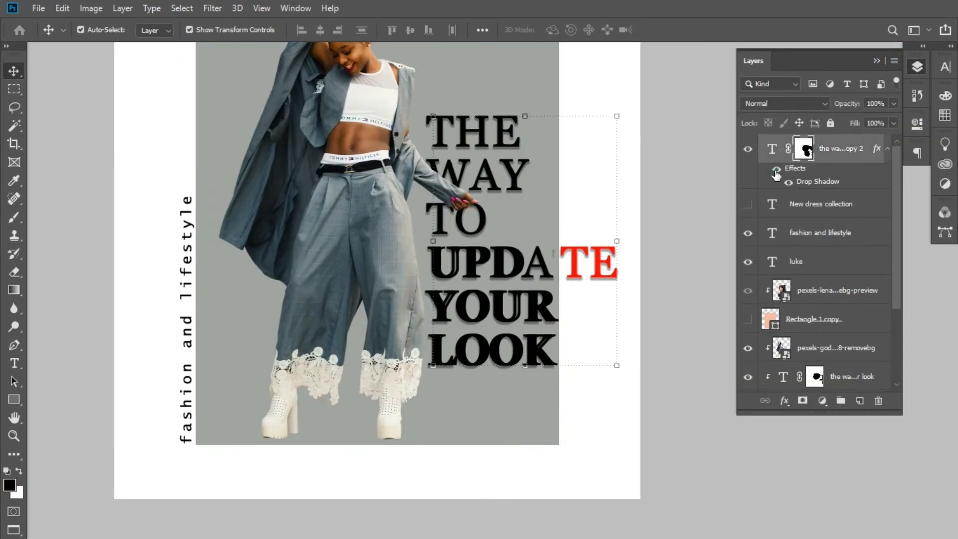
right_click(708, 199)
left_click(667, 178)
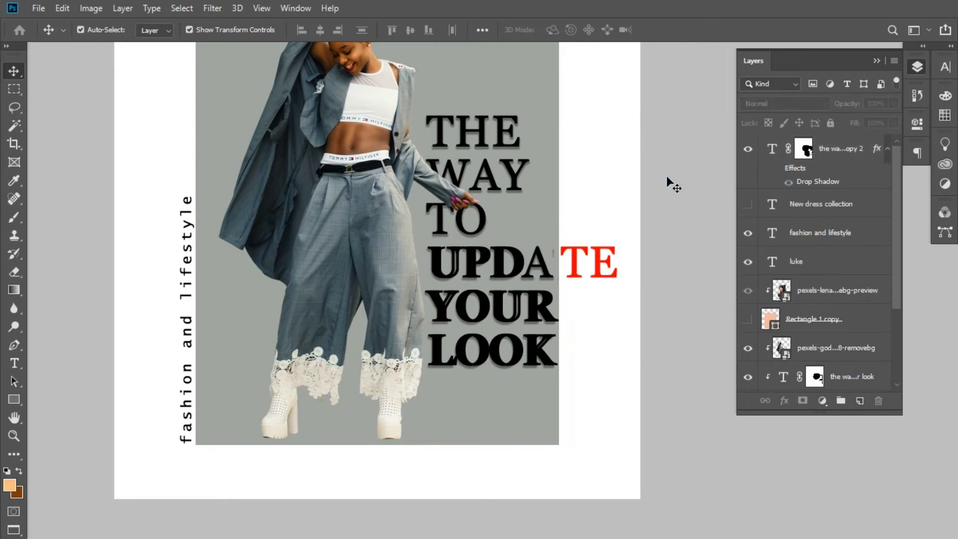
- Move the woman cutout slightly to the left on the grey rectangle
key("ctrl+minus")
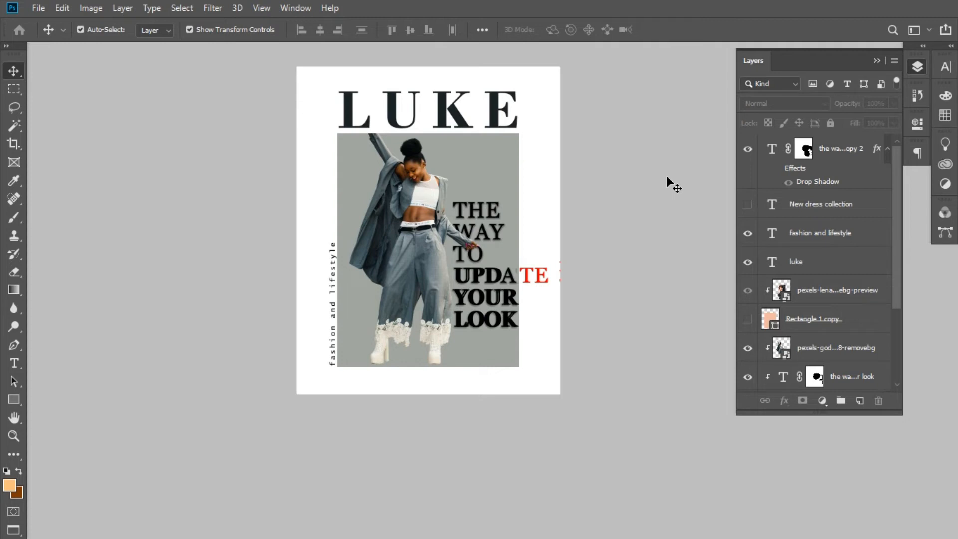
left_click(432, 248)
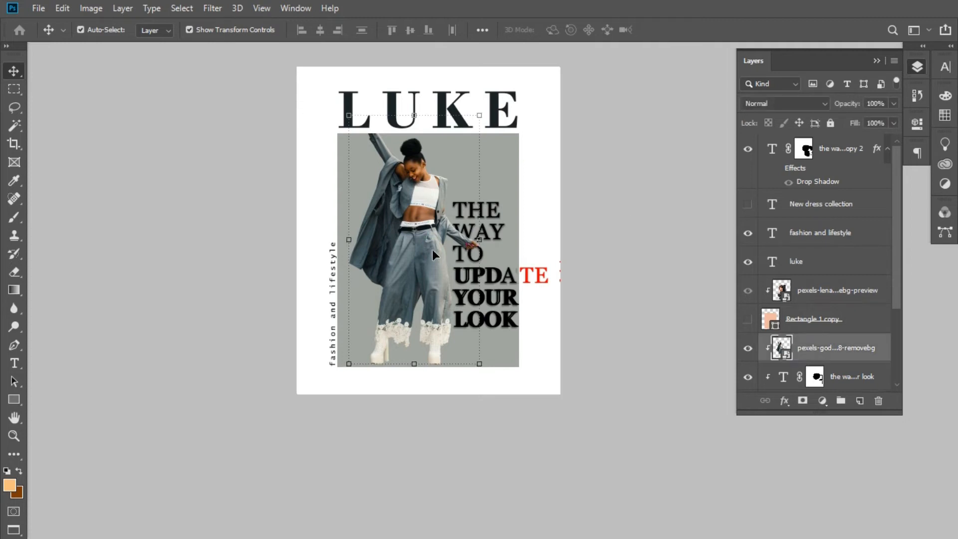
left_click_drag(432, 250, 428, 246)
left_click(642, 232)
left_click(426, 246)
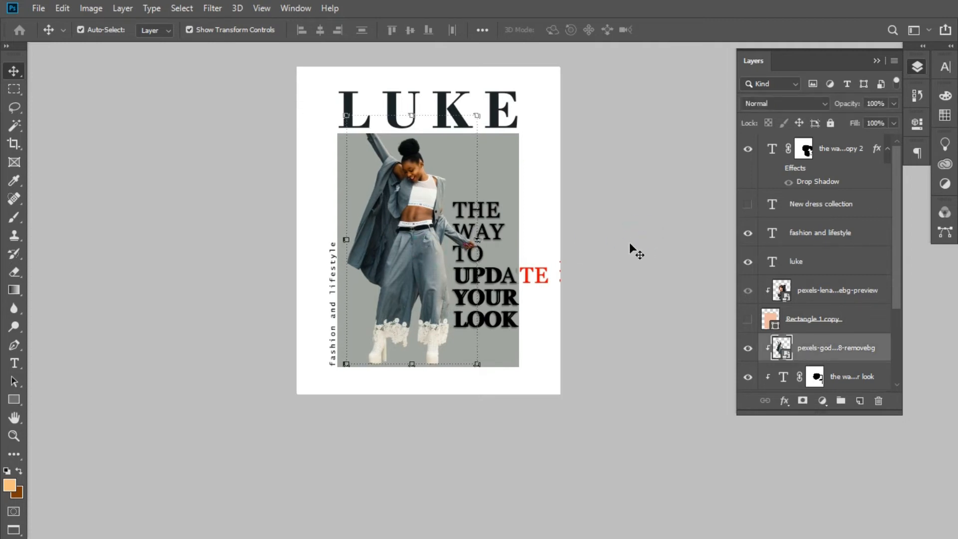
left_click(629, 242)
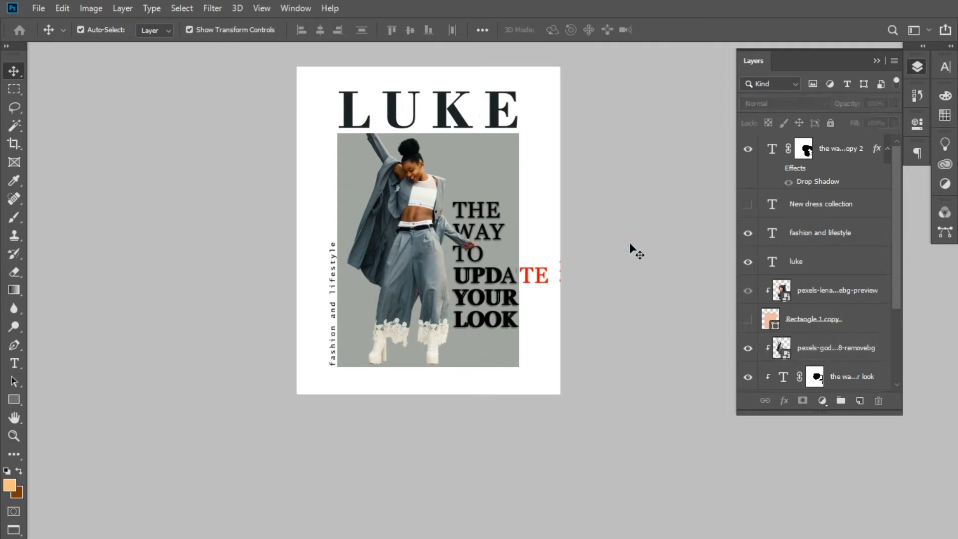
- Draw a 100 × 100 px black circle with the Ellipse tool below "LOOK", above all other layers
left_click(843, 150)
left_click(16, 397)
left_click(59, 426)
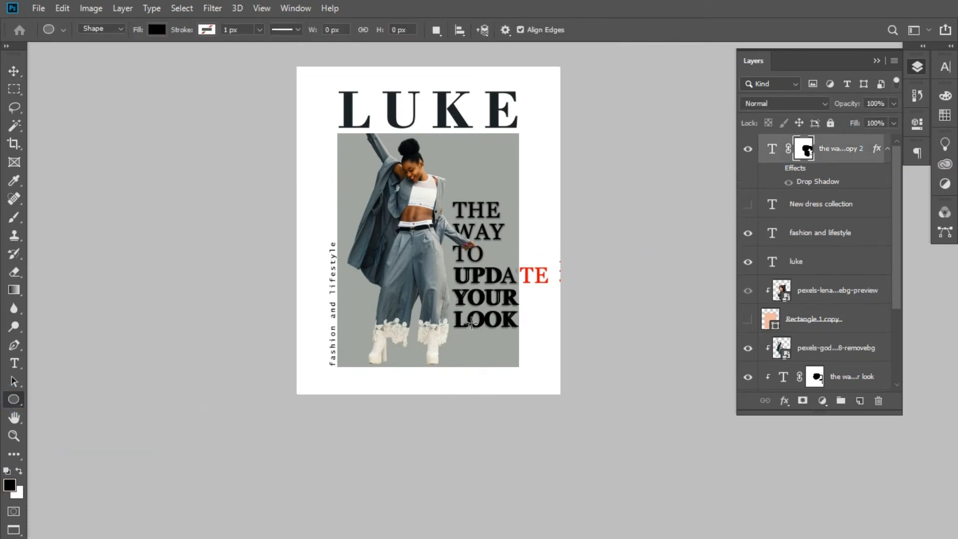
left_click(490, 338)
left_click(433, 202)
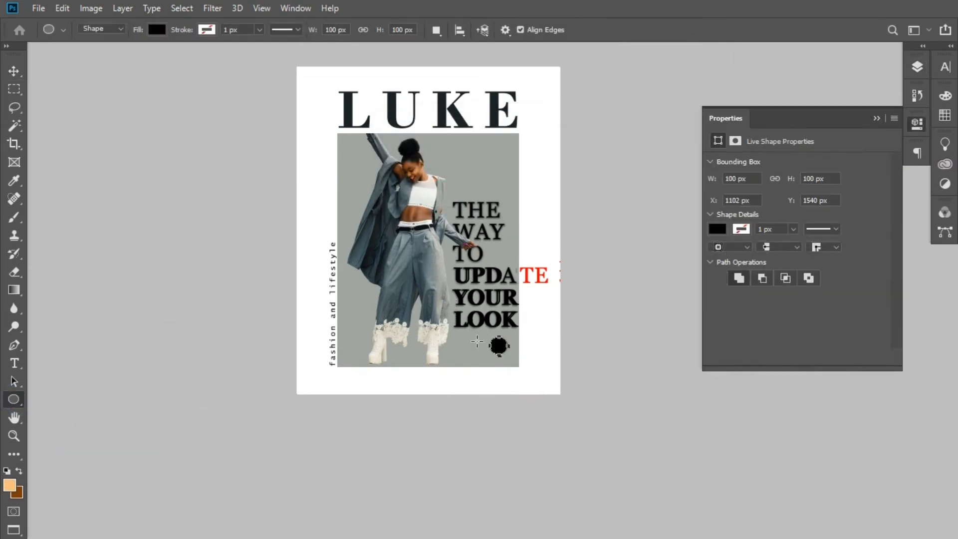
- Enlarge the black circle to about 580 × 612 px so it covers the poster's lower-right corner
left_click(22, 63)
right_click(506, 358)
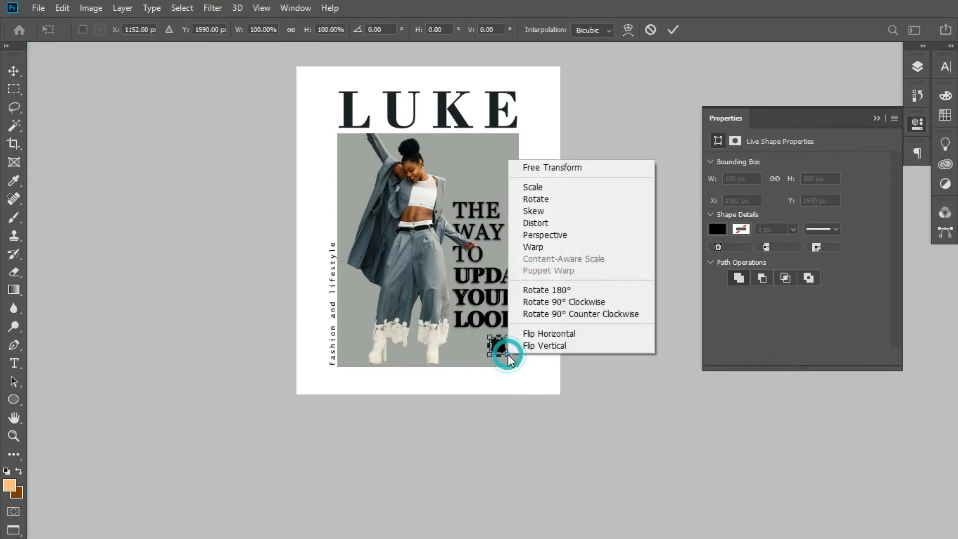
scroll(530, 382, "up", 4)
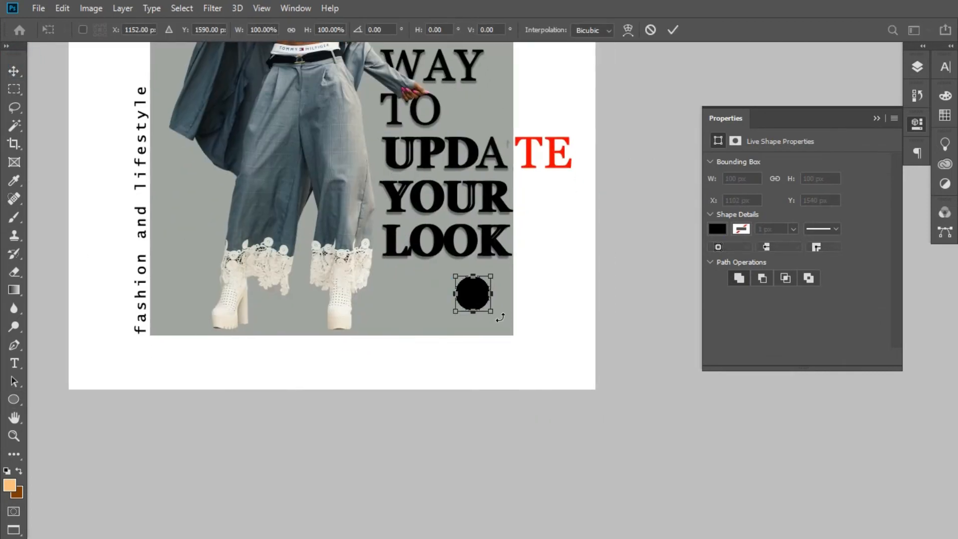
left_click_drag(498, 322, 656, 485)
right_click(518, 333)
scroll(546, 391, "down", 4)
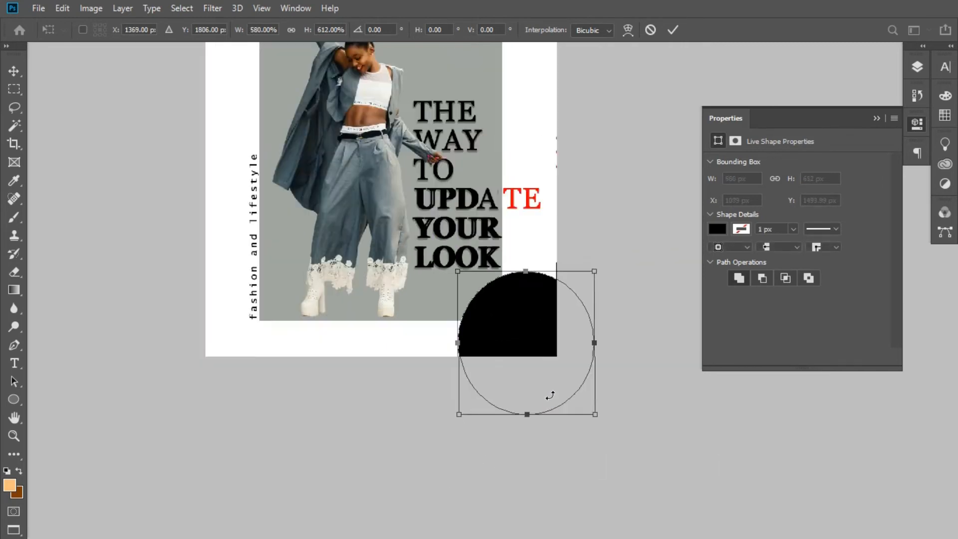
key("Return")
scroll(510, 321, "down", 2)
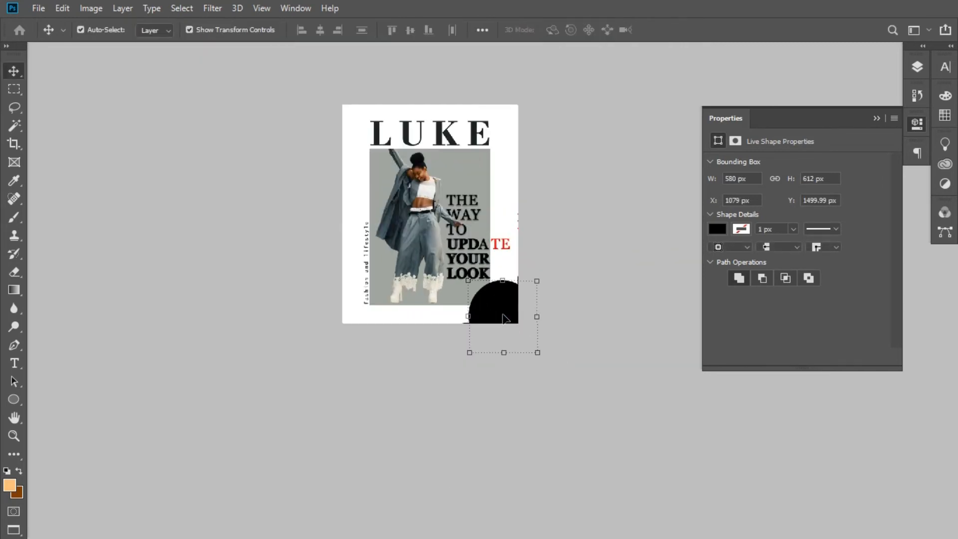
scroll(503, 317, "up", 3)
left_click(362, 341)
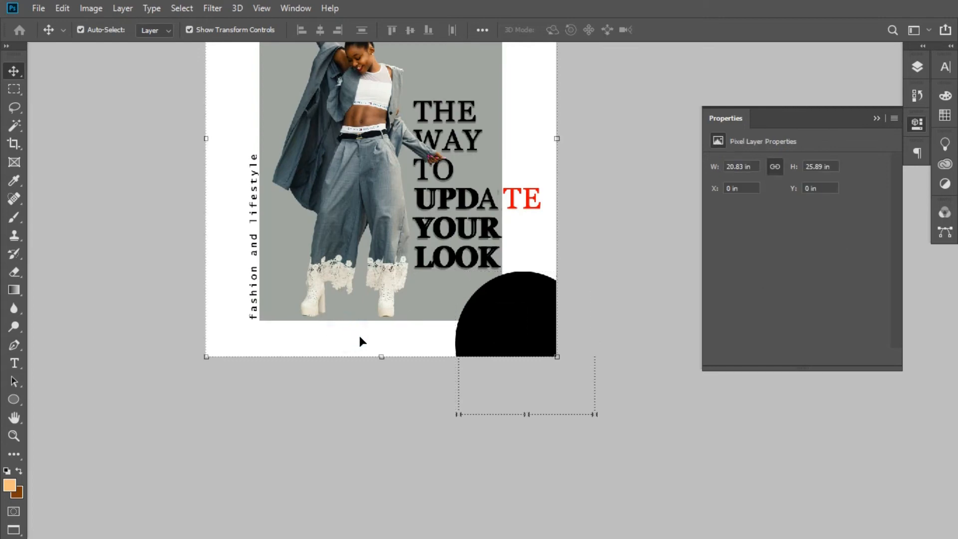
- Examine the poster's composition from the LUKE heading down to the black circle in the corner
left_click(880, 121)
right_click(77, 79)
right_click(226, 402)
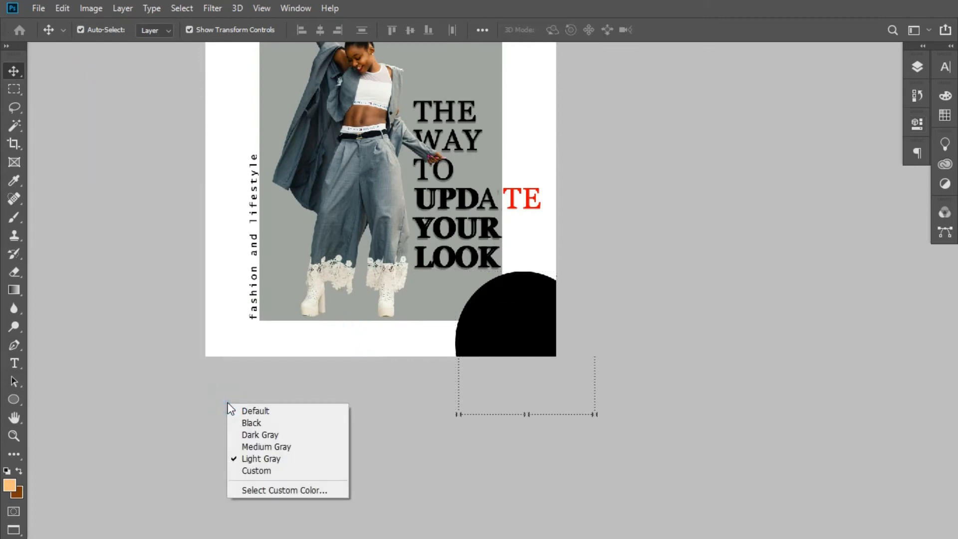
left_click(193, 387)
key("ctrl+minus")
key("ctrl+minus")
left_click_drag(454, 221, 494, 312)
key("ctrl+plus")
key("ctrl+plus")
right_click(494, 319)
left_click(454, 300)
key("ctrl+minus")
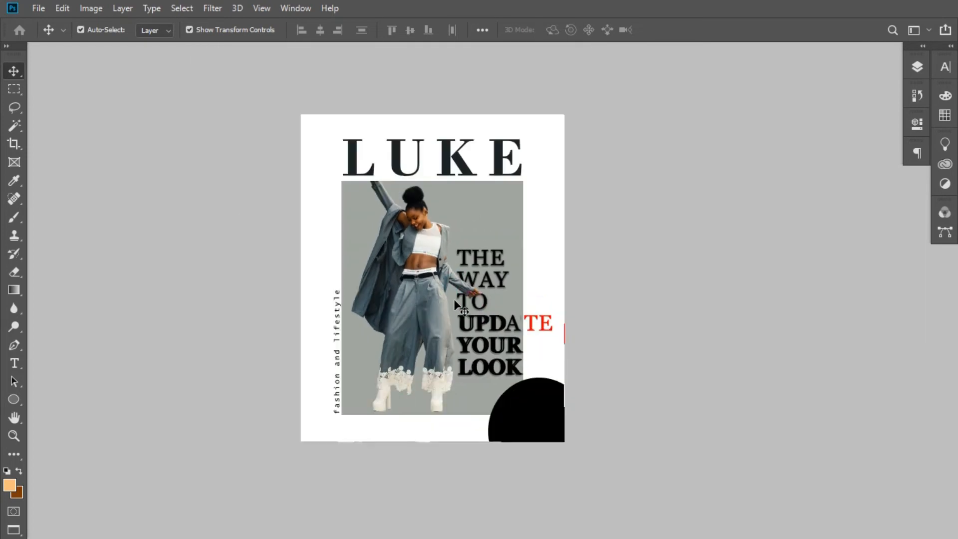
key("ctrl+plus")
key("ctrl+plus")
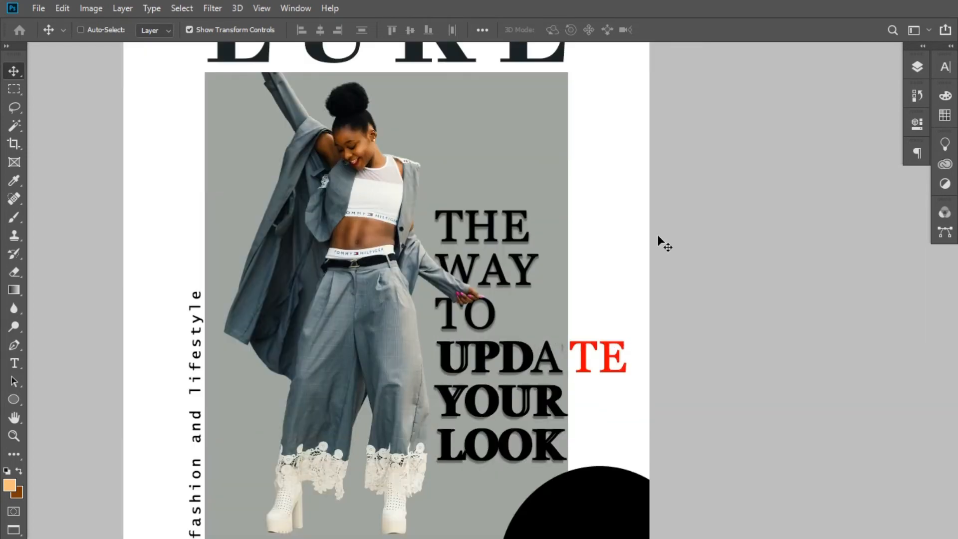
right_click(467, 170)
left_click(423, 227)
left_click_drag(418, 210, 433, 341)
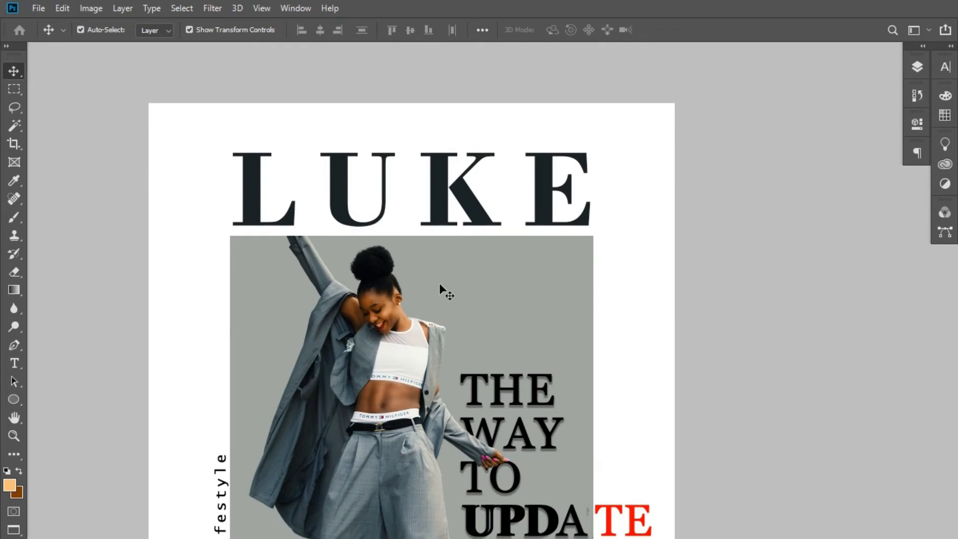
right_click(448, 293)
right_click(433, 114)
left_click_drag(408, 283, 406, 78)
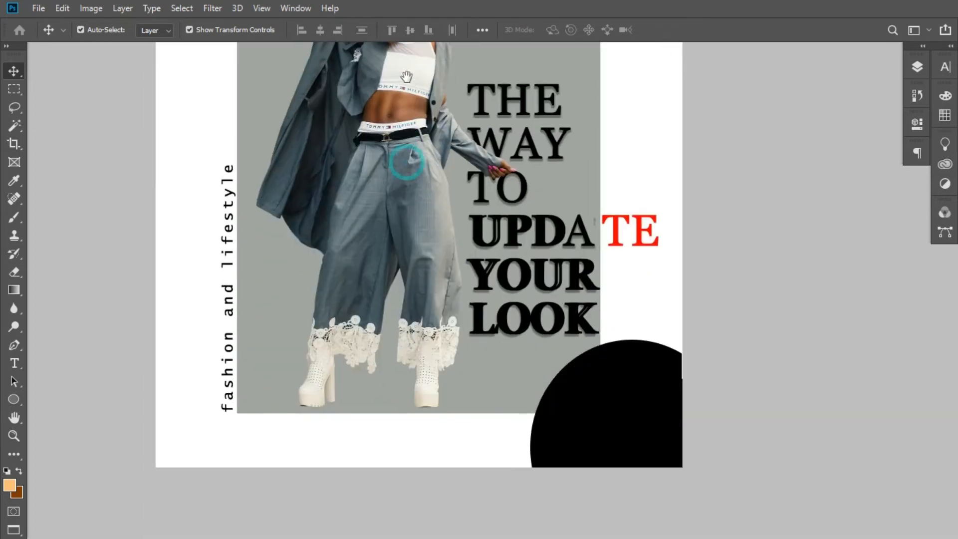
right_click(406, 79)
right_click(394, 133)
left_click(373, 217)
key("ctrl+minus")
key("ctrl+minus")
right_click(393, 151)
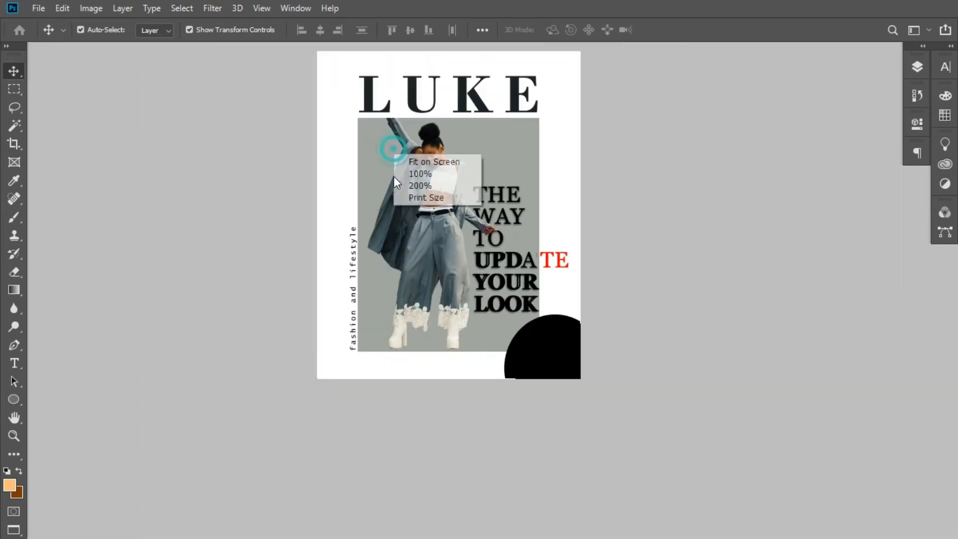
left_click(394, 179)
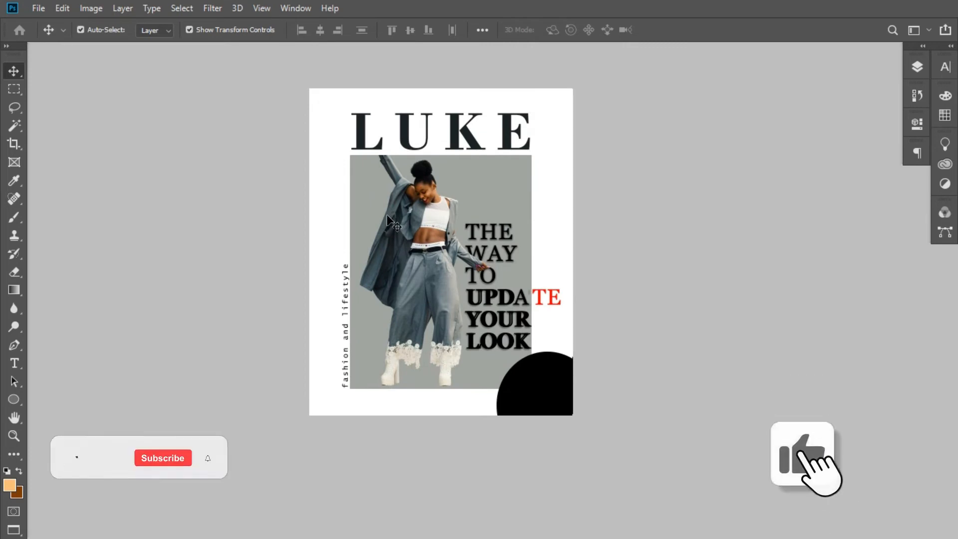
- Open the circle's fill colour and sample the red ff0000 from "TE"
left_click(917, 66)
left_click(808, 150)
double_click(772, 150)
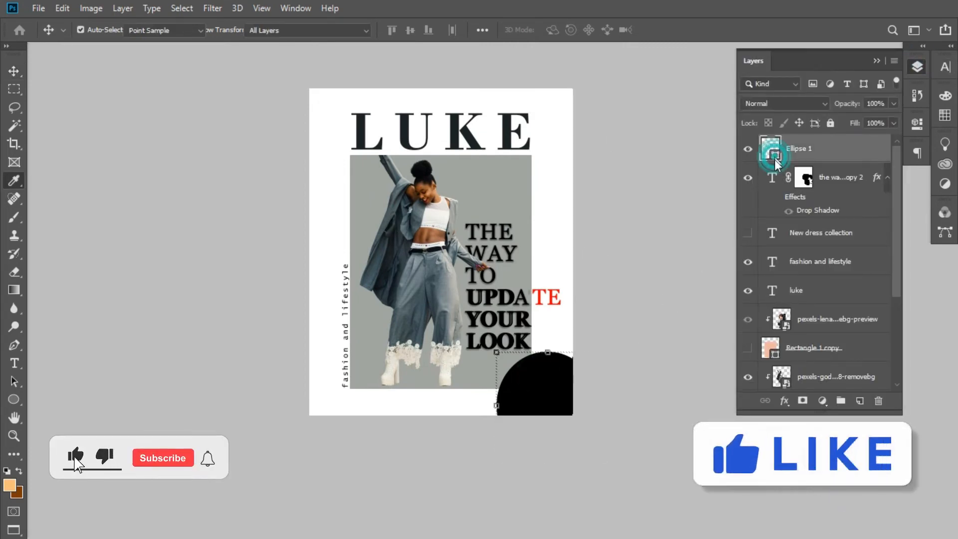
left_click_drag(765, 141, 775, 136)
left_click(552, 291)
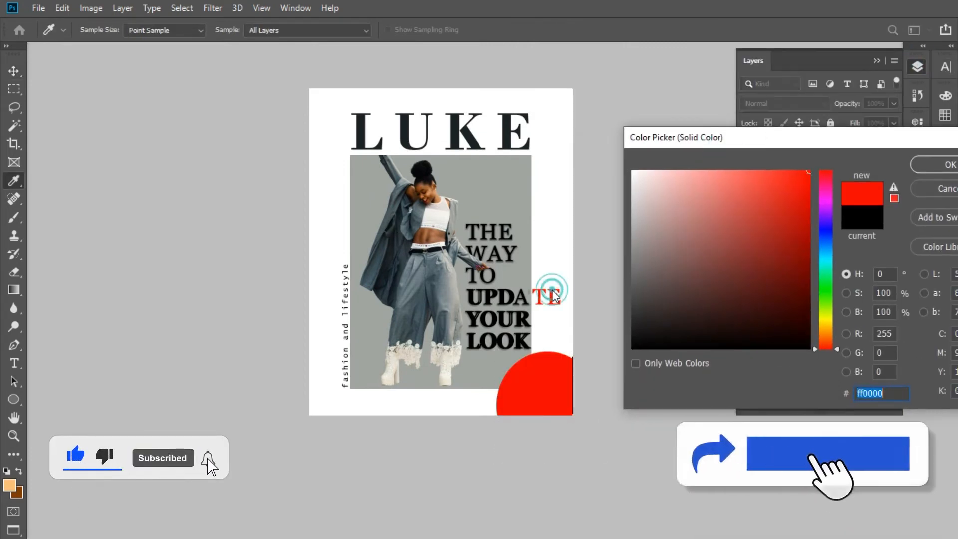
- Try the LUKE heading's dark colour, the lighter shade 323a3c and black 000000 as the circle's fill
left_click(513, 271)
left_click(506, 136)
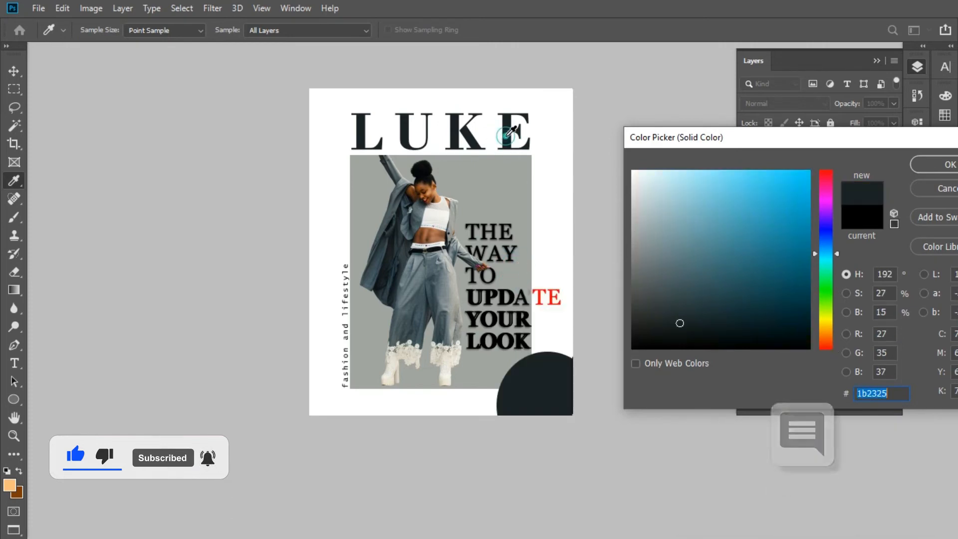
left_click(662, 306)
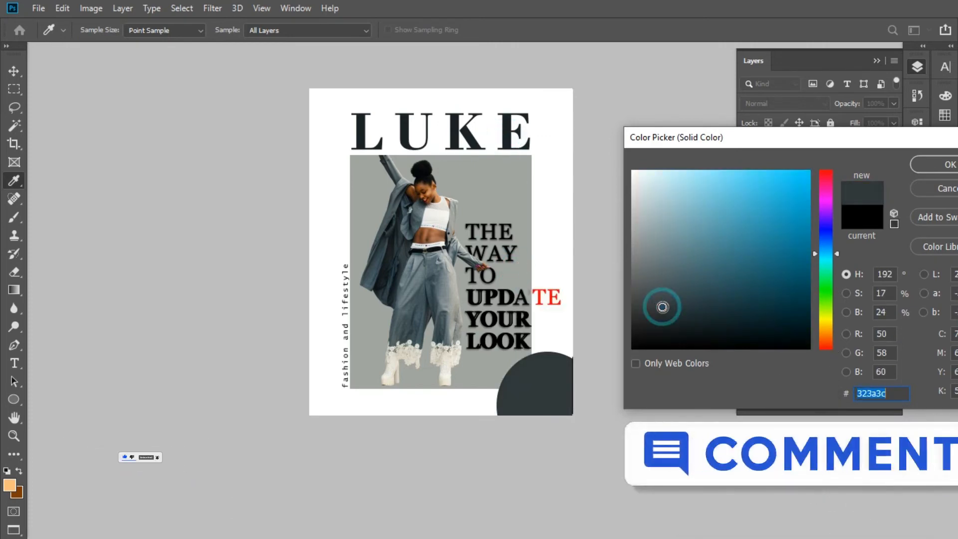
left_click(655, 335)
left_click(592, 370)
left_click_drag(635, 330, 609, 360)
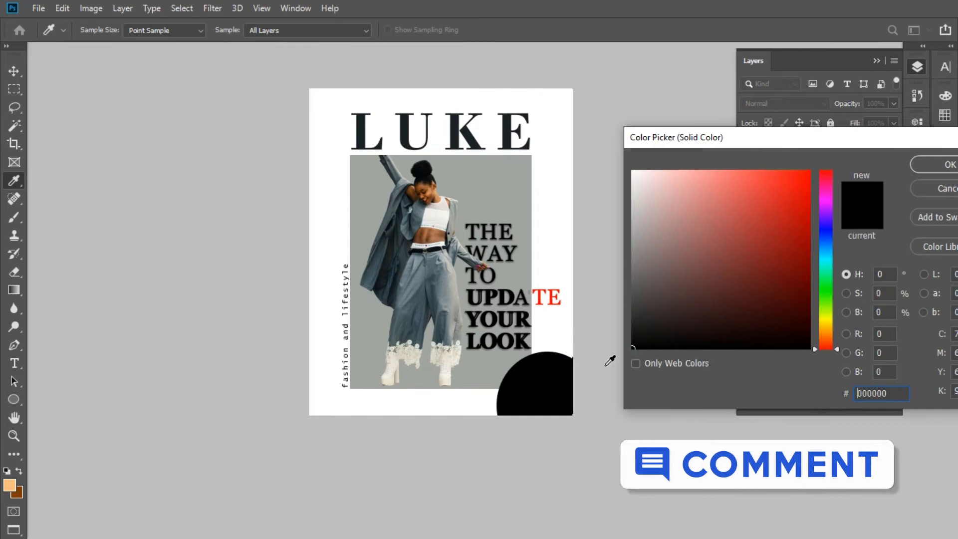
- Set the corner circle's fill to the dark slate shade 2e3537
left_click(652, 334)
left_click(507, 138)
left_click(662, 310)
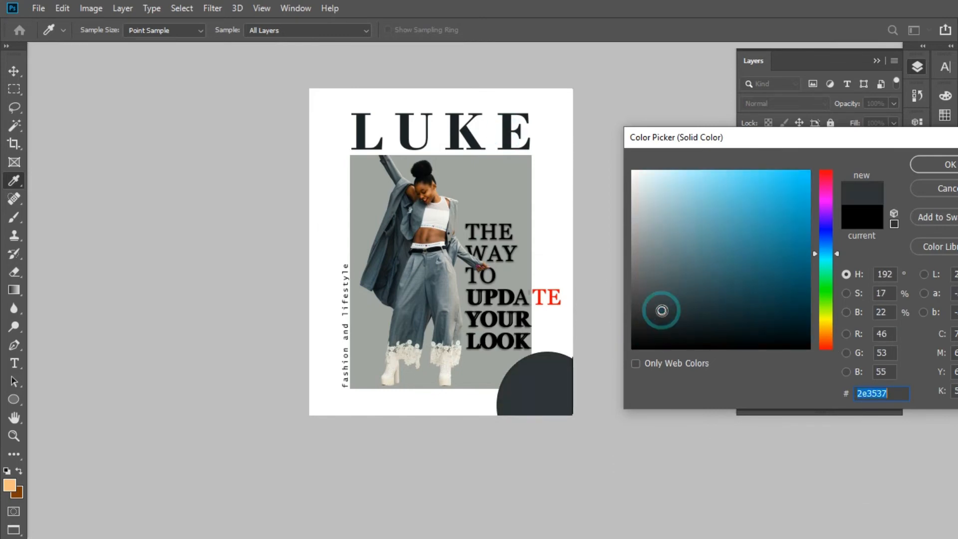
left_click(930, 161)
left_click(877, 61)
- Examine the subheading, the woman's legs and the dark circle in the lower half of the poster up close
left_click(491, 300)
key("ctrl+plus")
key("ctrl+plus")
key("ctrl+plus")
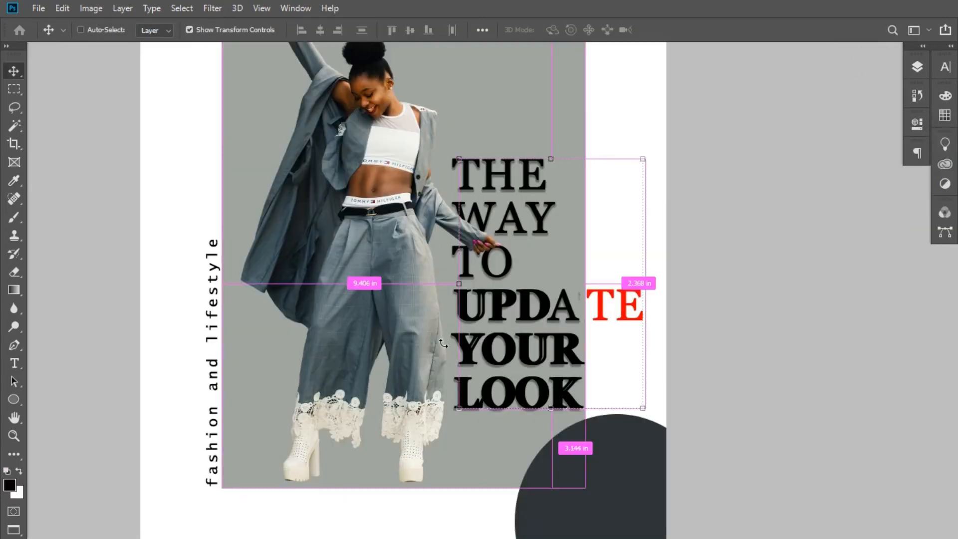
right_click(319, 220)
left_click_drag(363, 312, 330, 135)
right_click(329, 135)
right_click(292, 192)
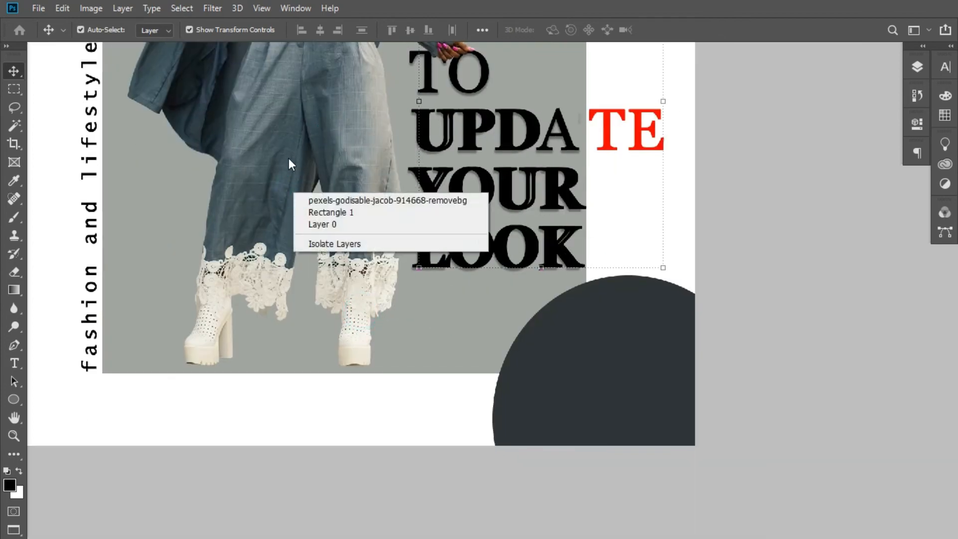
left_click(288, 158)
left_click_drag(273, 157, 369, 180)
left_click(400, 316)
- Examine the whole poster from the LUKE heading down to the corner circle
key("ctrl+minus")
key("ctrl+minus")
key("ctrl+minus")
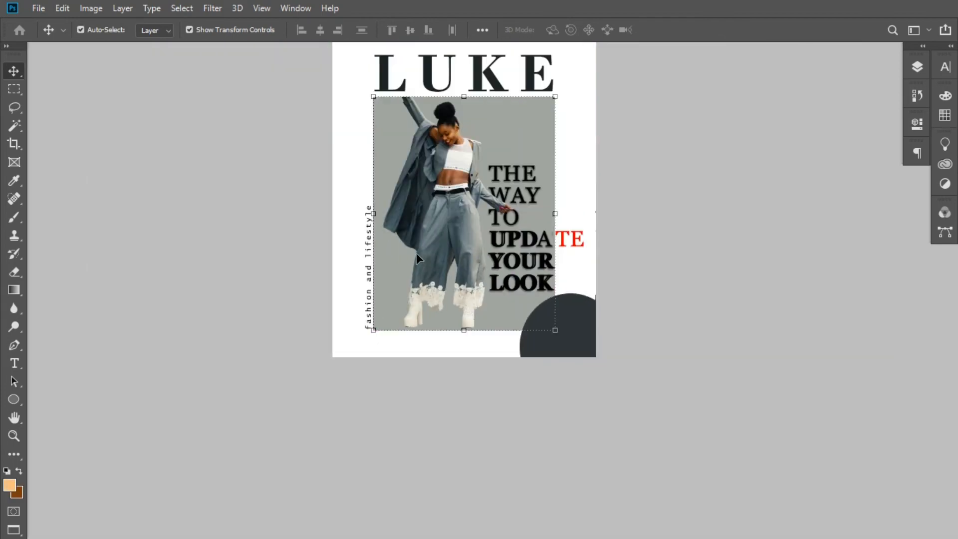
left_click_drag(458, 155, 454, 212)
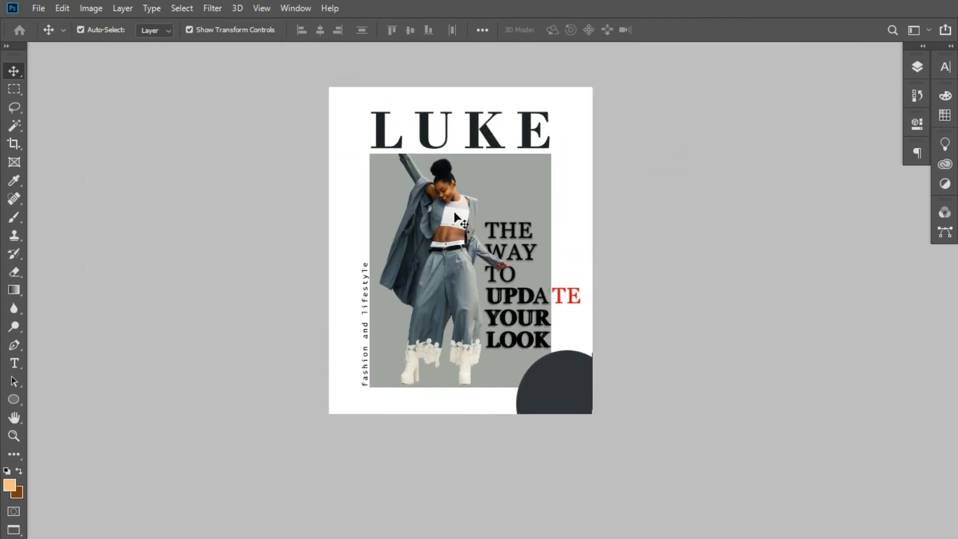
key("ctrl+plus")
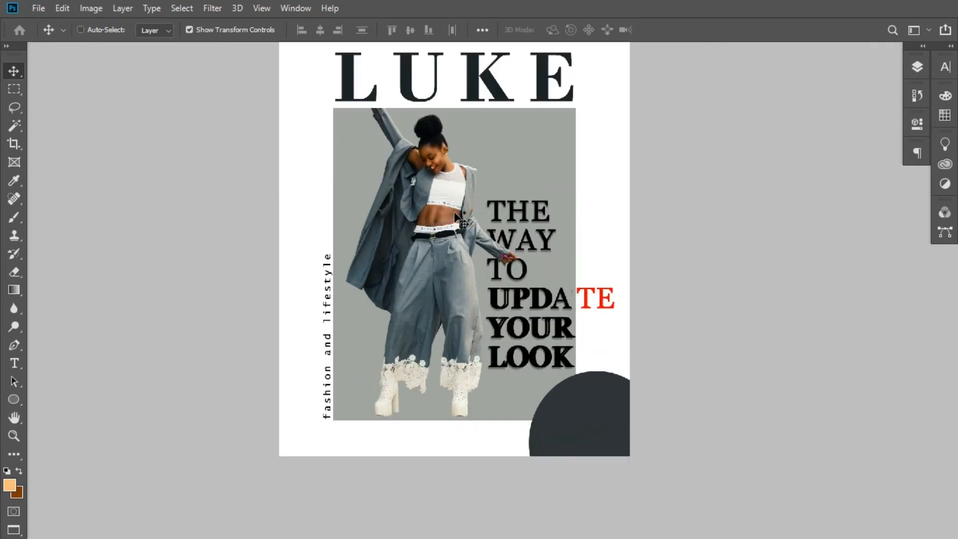
key("ctrl+plus")
key("ctrl+minus")
key("ctrl+plus")
left_click_drag(483, 244, 476, 121)
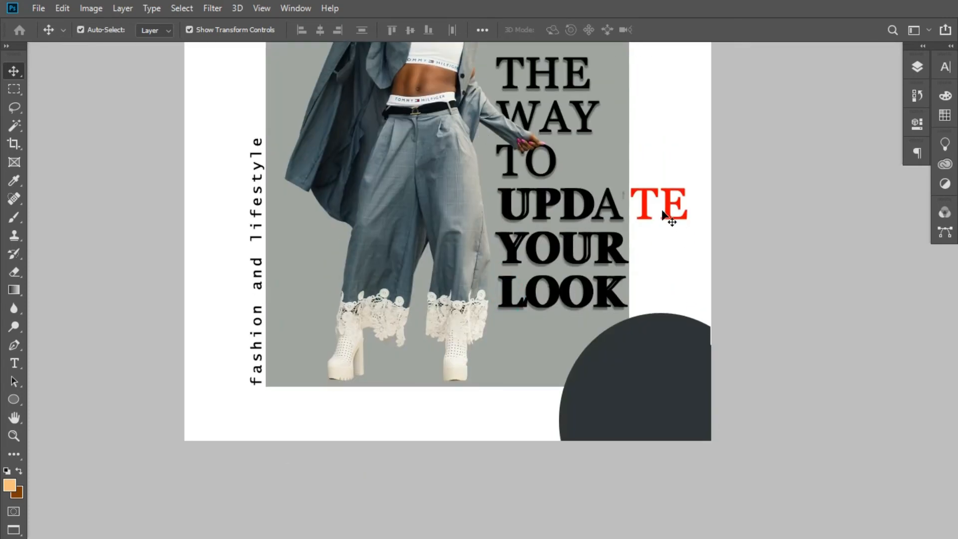
- Select "TE" in the subheading and try white, black and the muted red 9c4b4b as its text colour
double_click(648, 215)
left_click_drag(632, 209, 692, 198)
left_click(946, 66)
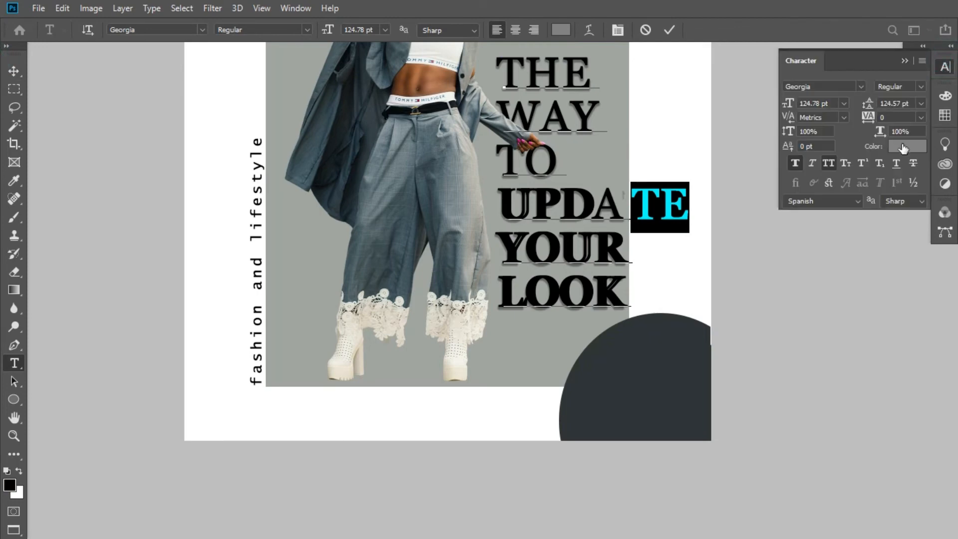
left_click(904, 148)
left_click_drag(740, 142, 897, 117)
left_click(649, 359)
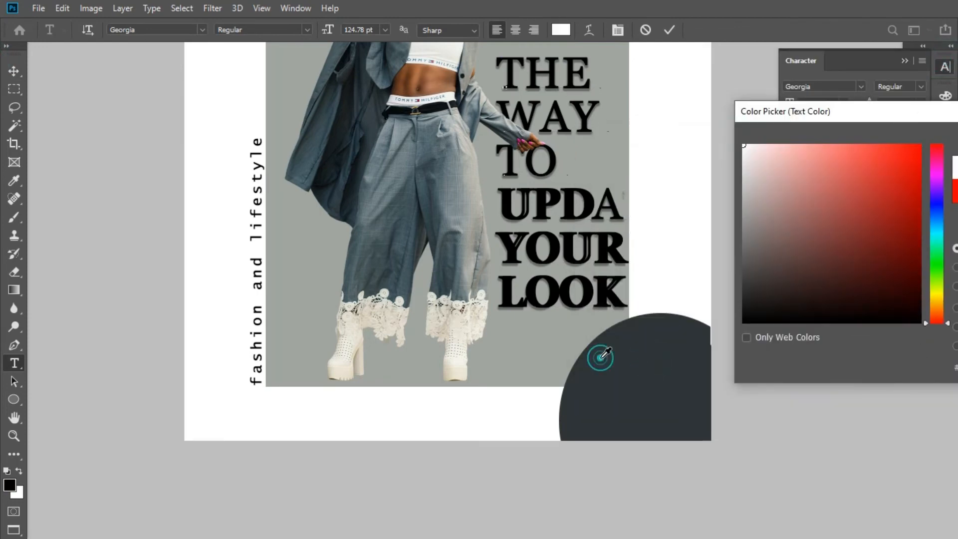
left_click(596, 350)
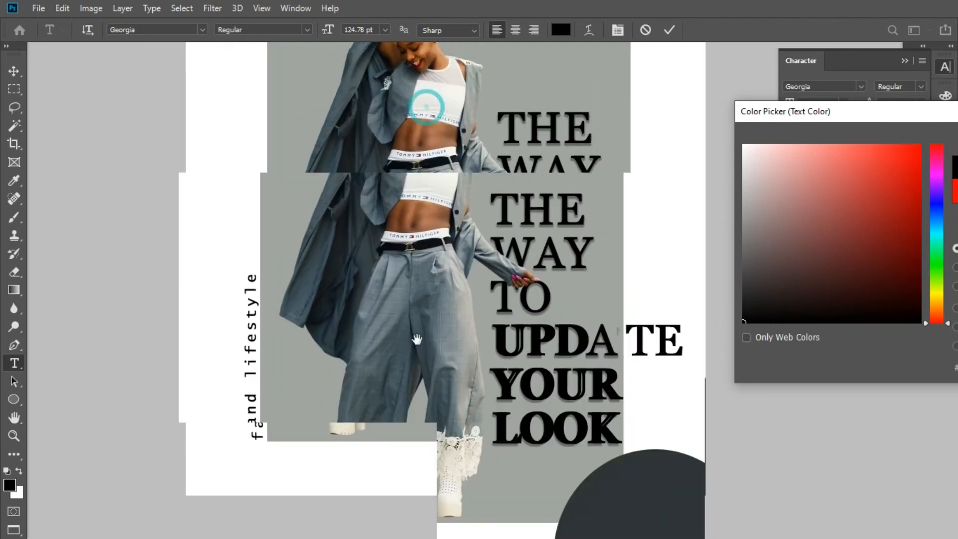
left_click(454, 139)
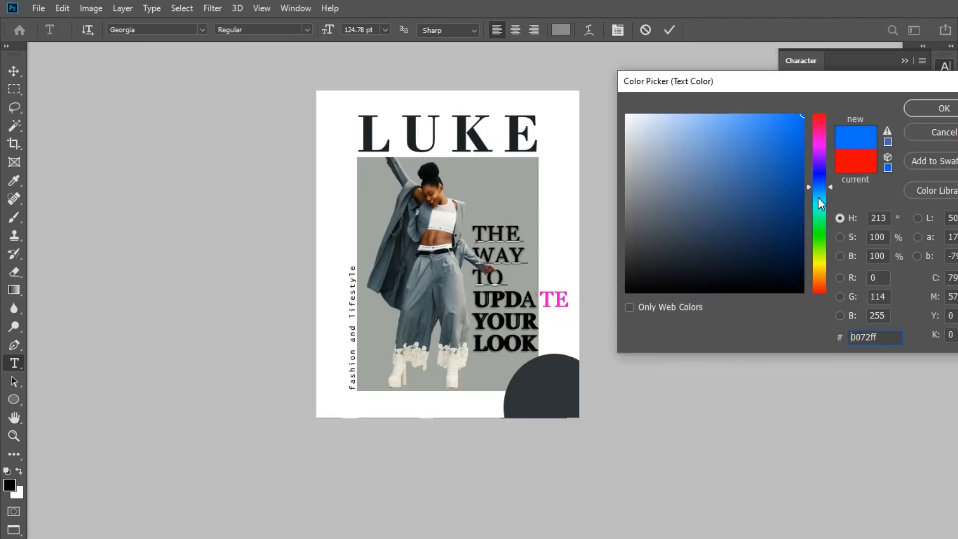
- Restore the pure red ff0000 as the colour of "TE" and commit the text edit
left_click_drag(818, 197, 819, 306)
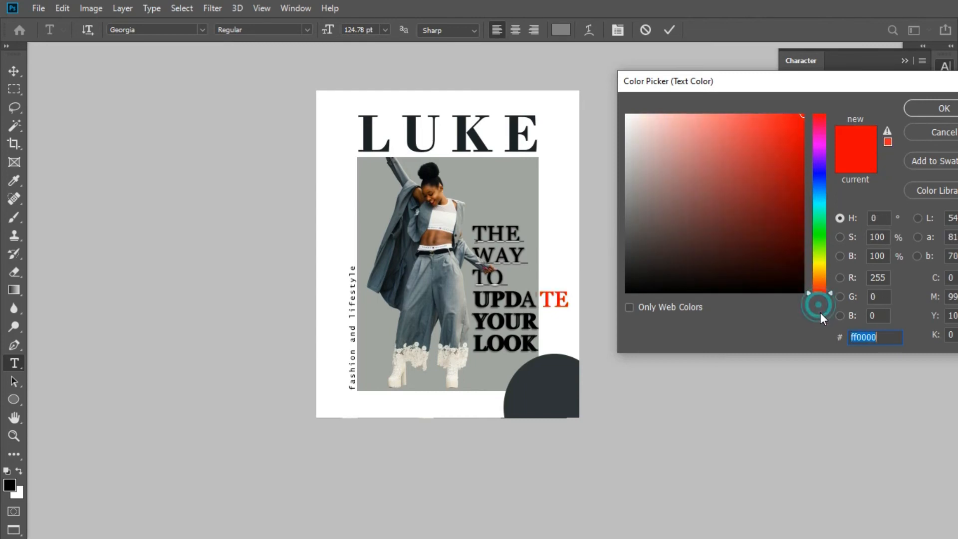
left_click_drag(878, 89, 830, 99)
left_click(869, 120)
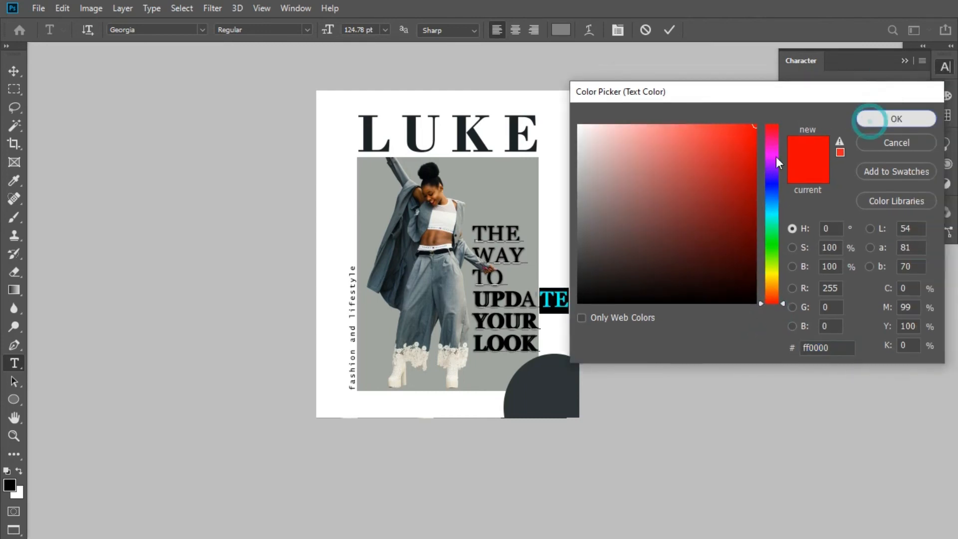
key("ctrl+Return")
left_click(903, 60)
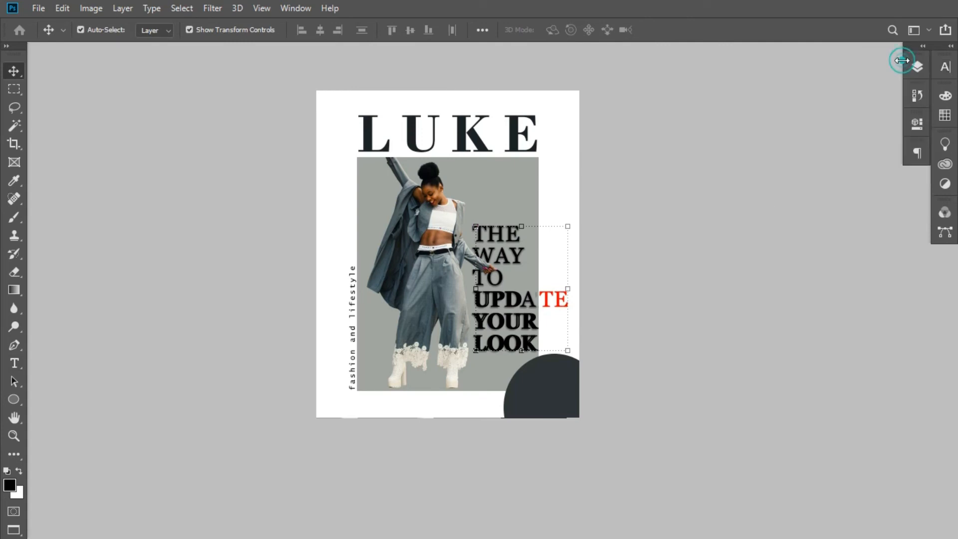
- Create a new empty layer above Ellipse 1 at the top of the layer stack
left_click(916, 68)
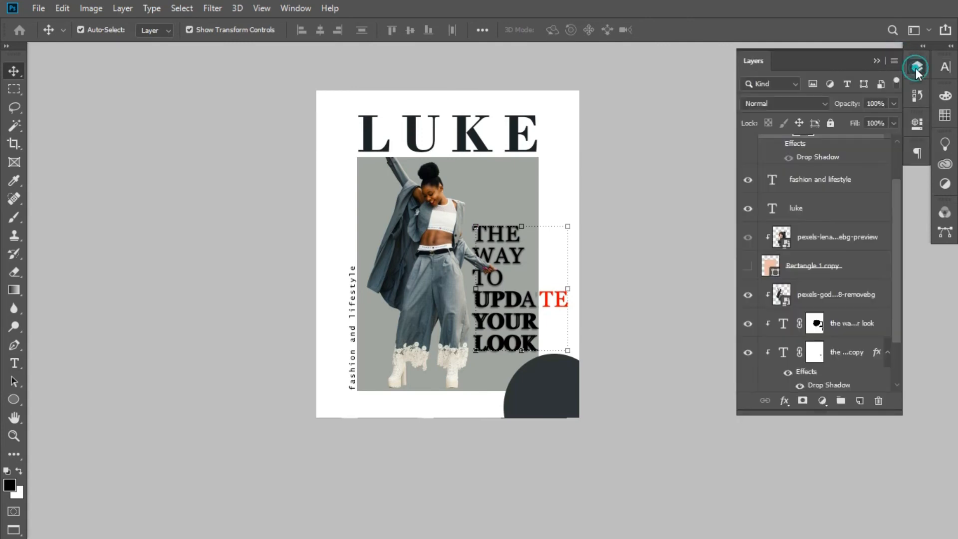
left_click_drag(897, 203, 893, 142)
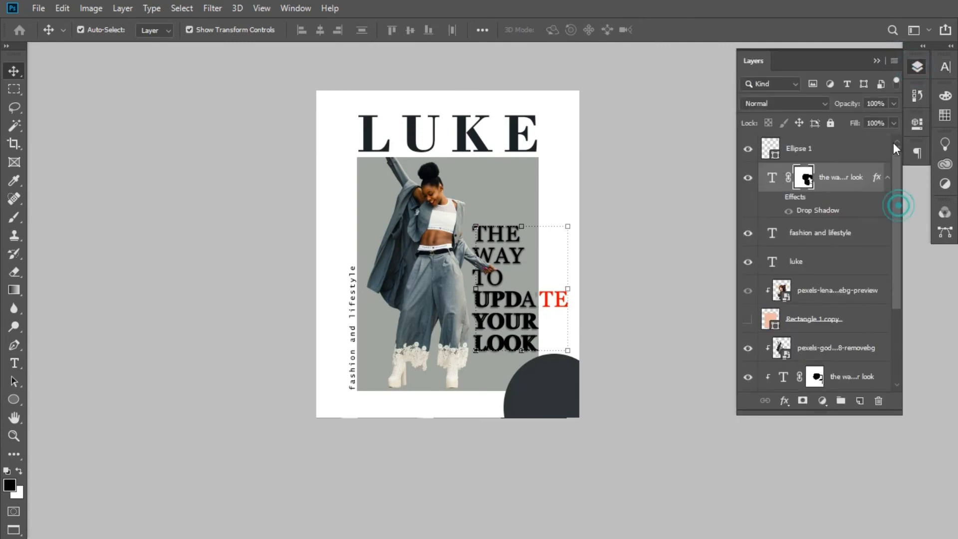
left_click(851, 148)
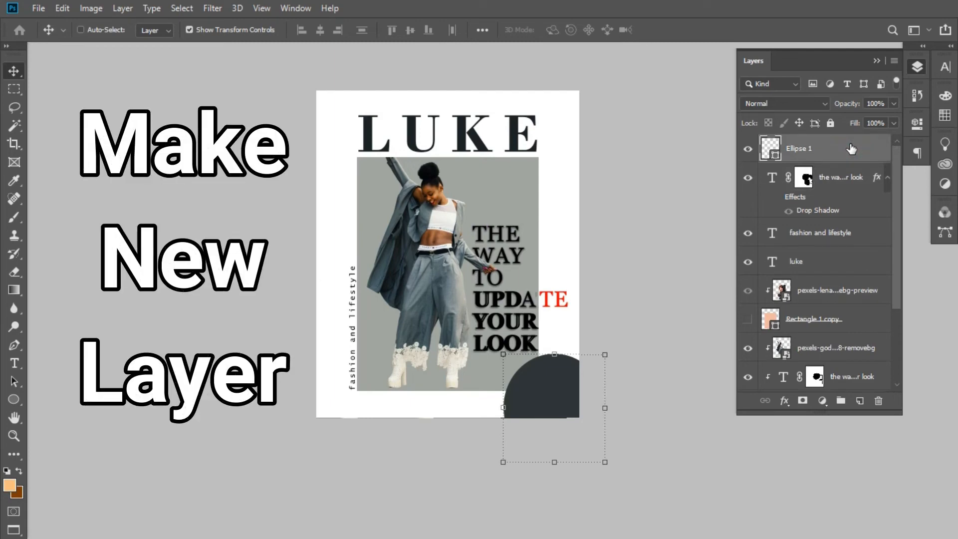
key("ctrl+shift+n")
key("Return")
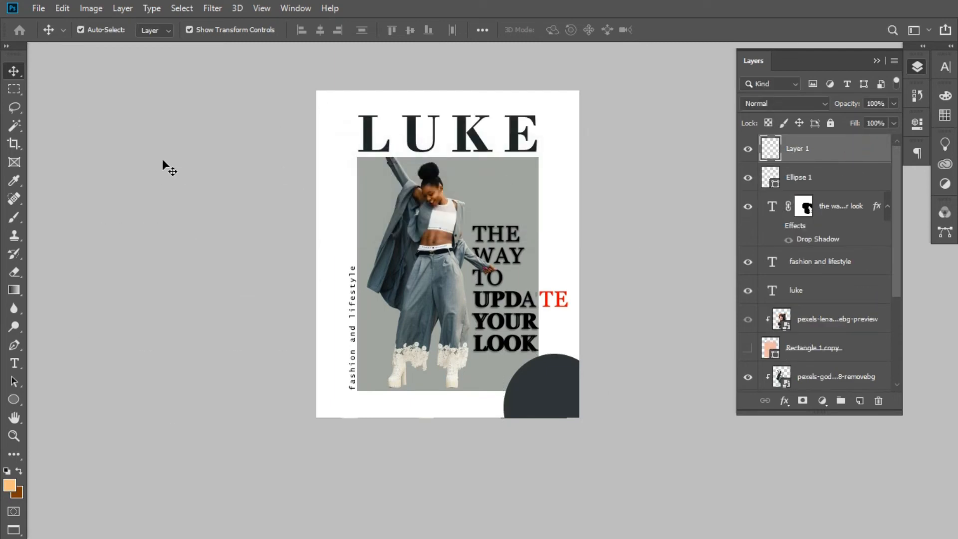
- Make Layer 1 active and choose the Smoke 7 preset at 2500 px for the Brush tool
left_click(14, 217)
right_click(14, 217)
left_click(120, 216)
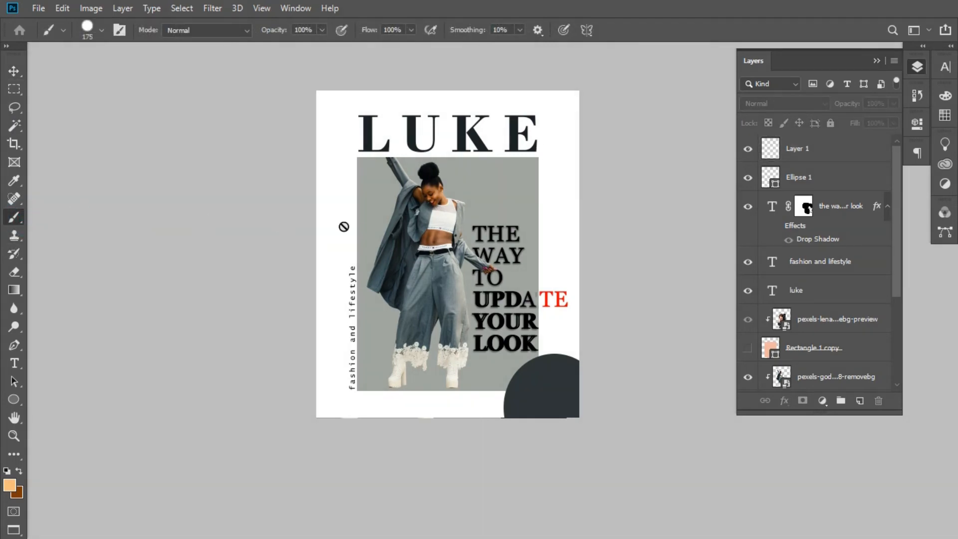
left_click(838, 151)
right_click(368, 252)
mouse_move(537, 382)
left_mouse_down()
mouse_move(536, 402)
mouse_move(532, 374)
mouse_move(534, 405)
left_mouse_up()
right_click(535, 390)
left_click(535, 370)
left_click(535, 372)
left_click(390, 377)
left_click(506, 399)
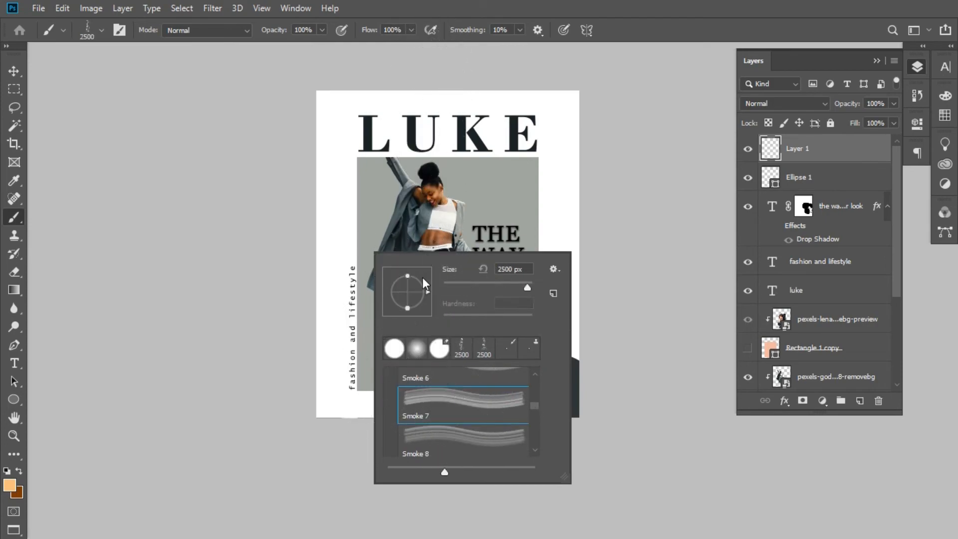
key("Return")
- Enlarge the smoke brush to 5000 px
key("bracketright")
key("bracketright")
key("bracketright")
key("bracketright")
key("bracketright")
key("bracketright")
key("bracketright")
key("bracketright")
key("bracketright")
key("bracketright")
key("bracketright")
key("bracketright")
key("bracketright")
key("bracketright")
key("bracketright")
key("bracketright")
key("bracketright")
key("bracketright")
key("bracketright")
key("bracketright")
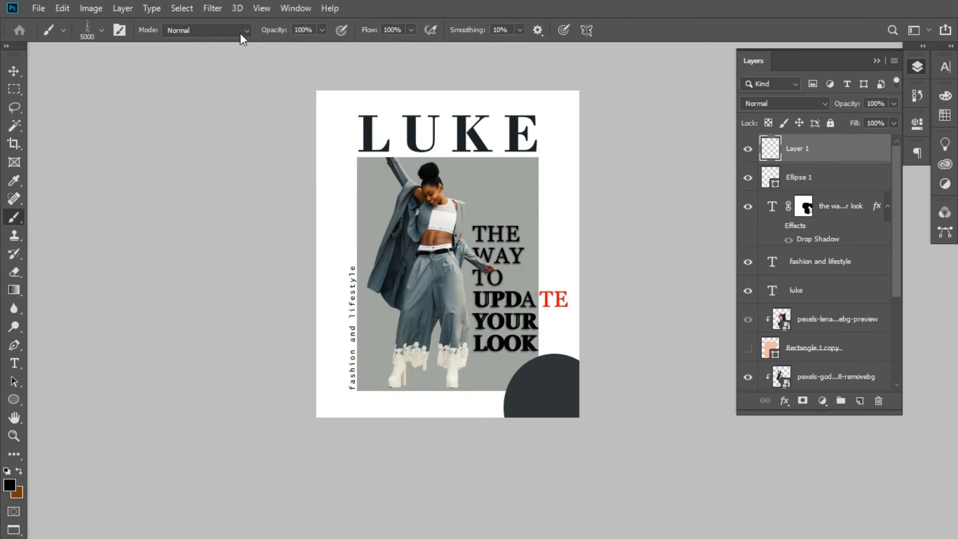
key("bracketright")
key("bracketright")
key("bracketright")
key("bracketright")
key("bracketright")
key("bracketright")
key("bracketright")
- Try a black smoke stamp over the poster's left side and undo it
left_click(346, 277)
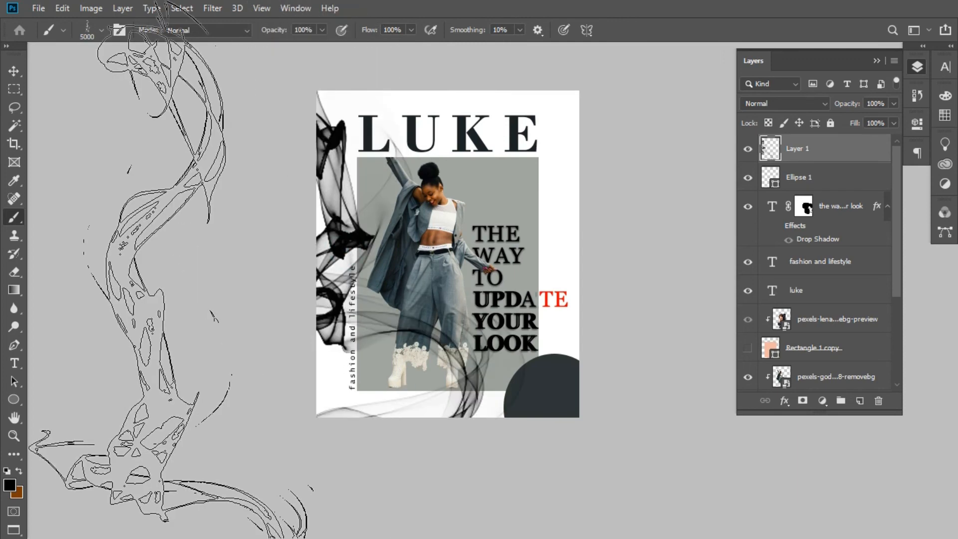
key("ctrl+z")
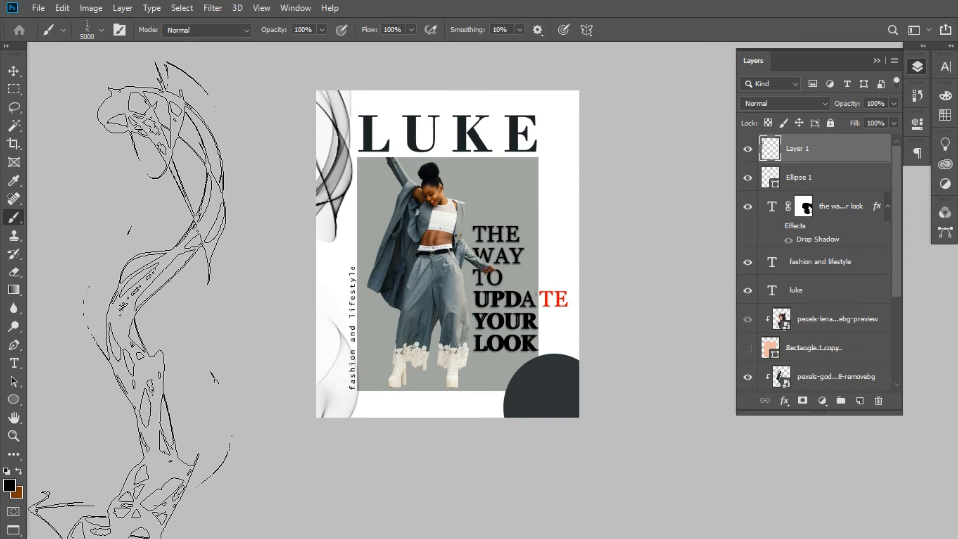
- Change the foreground colour to the dark grey 434343
left_click(9, 483)
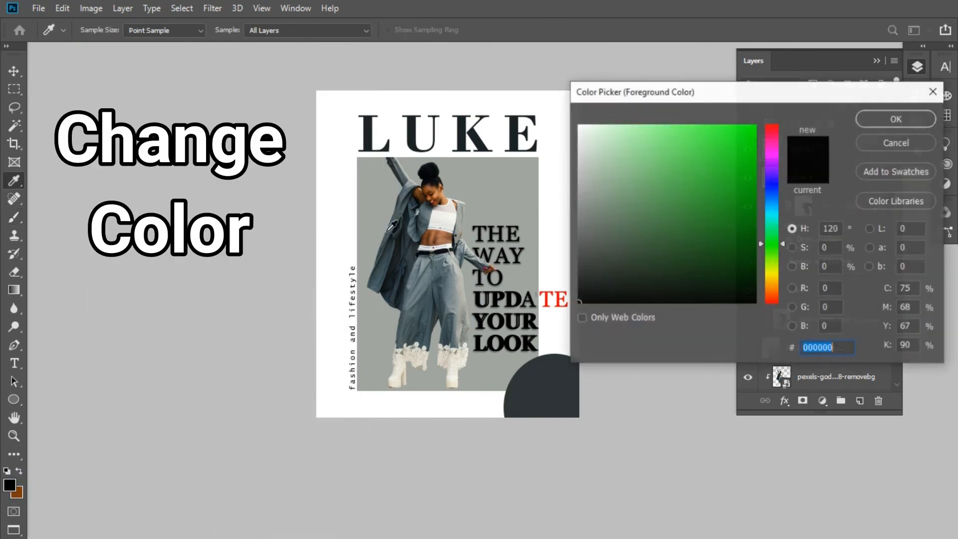
left_click(578, 259)
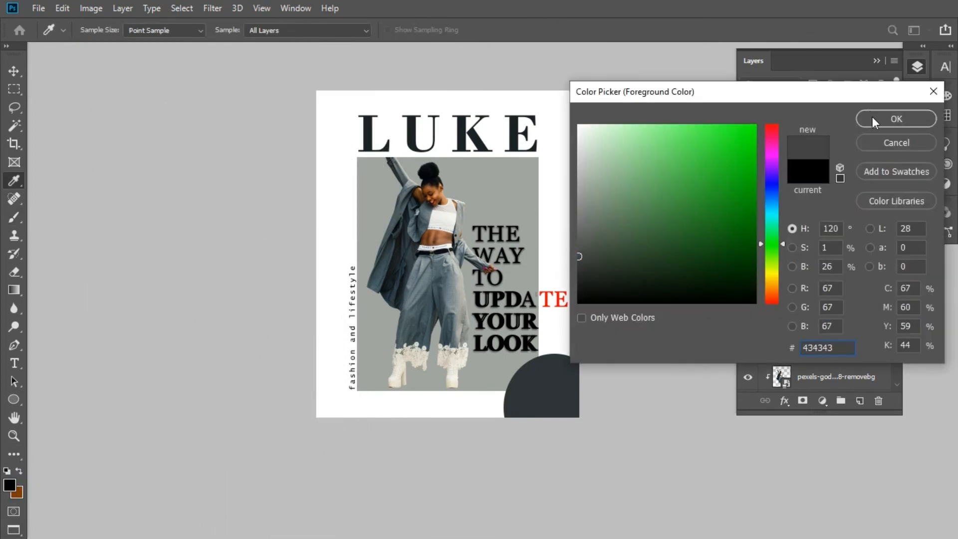
left_click(872, 119)
- Stamp grey smoke on Layer 1 along the poster's left edge, its right edge and over the centre
left_click(277, 289)
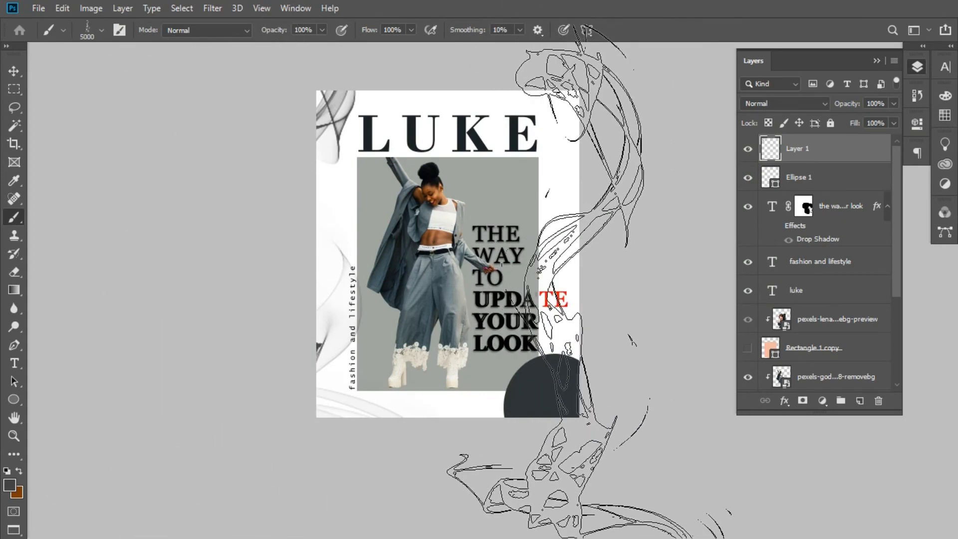
left_click(613, 280)
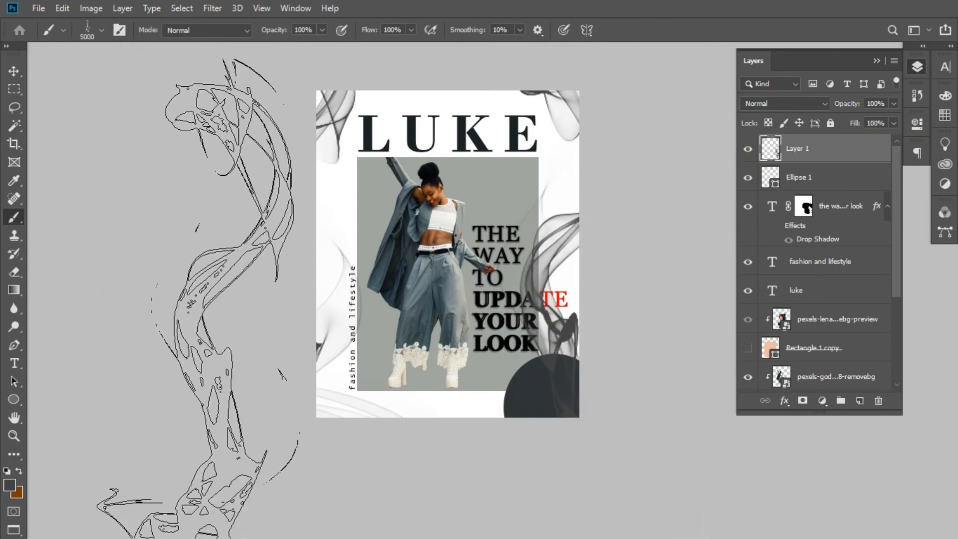
left_click(452, 270)
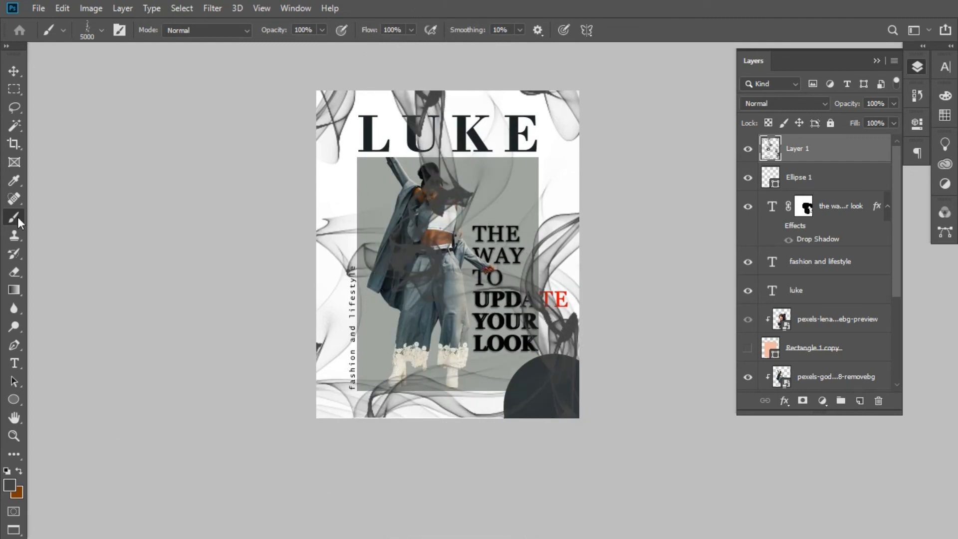
- Add a layer mask to Layer 1 and switch the Brush tool to the hard round tip at 100% hardness
key("v")
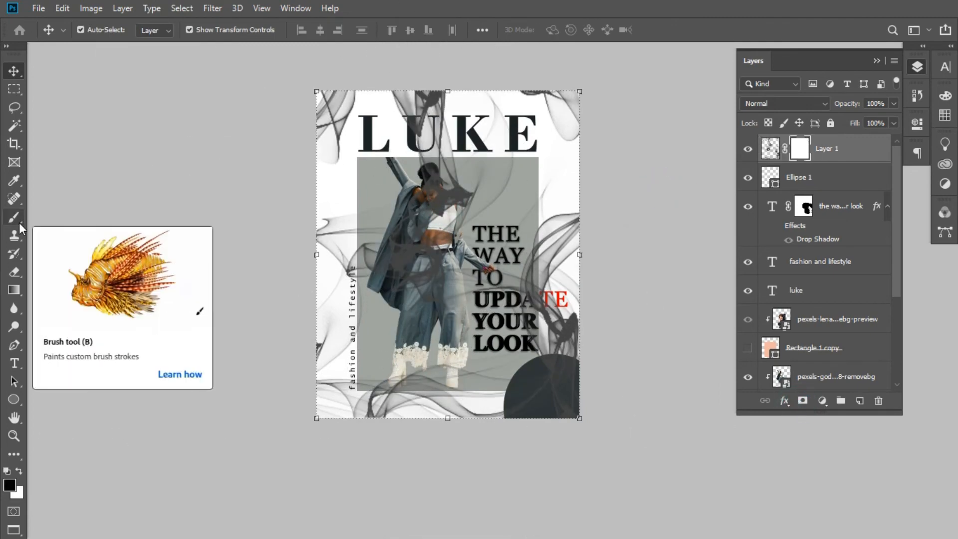
left_click(14, 216)
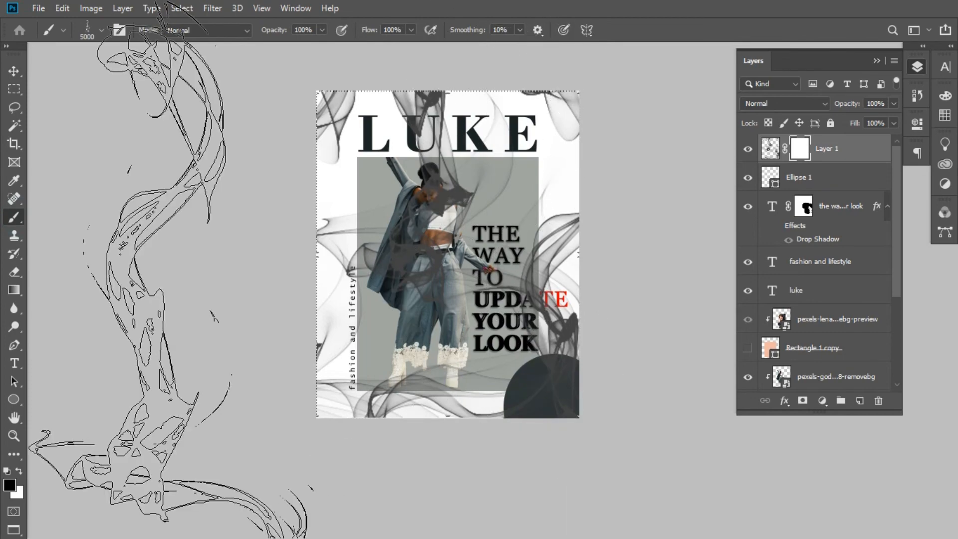
right_click(14, 219)
left_click(64, 219)
right_click(423, 229)
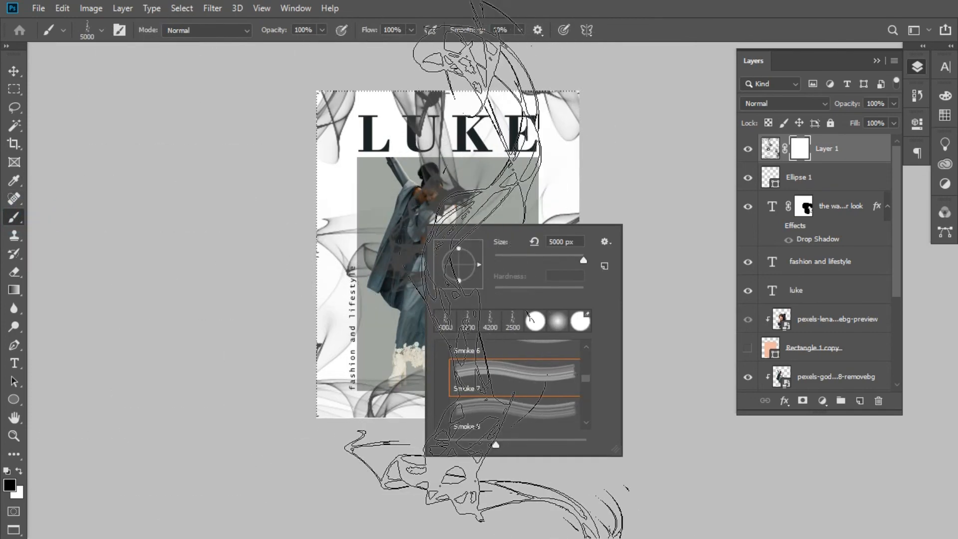
left_click(585, 347)
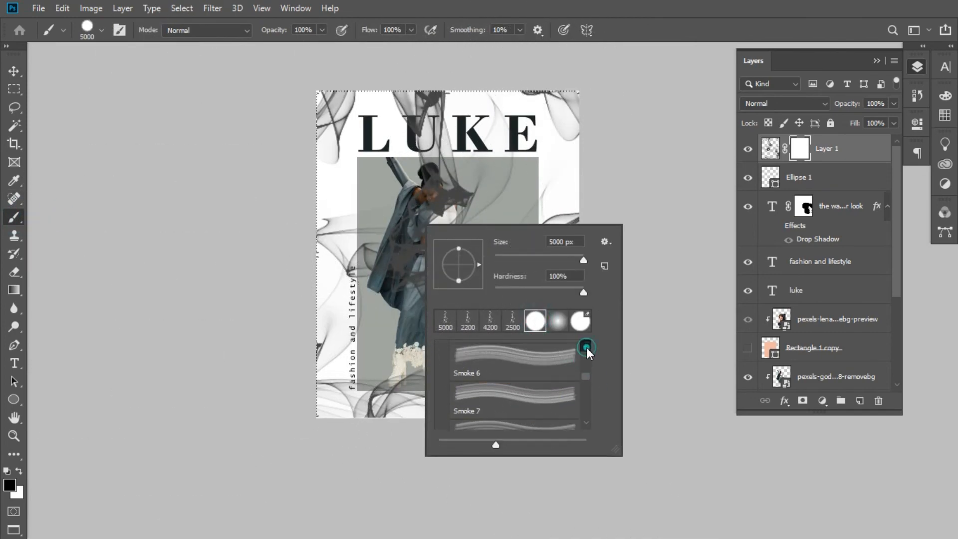
left_click(441, 379)
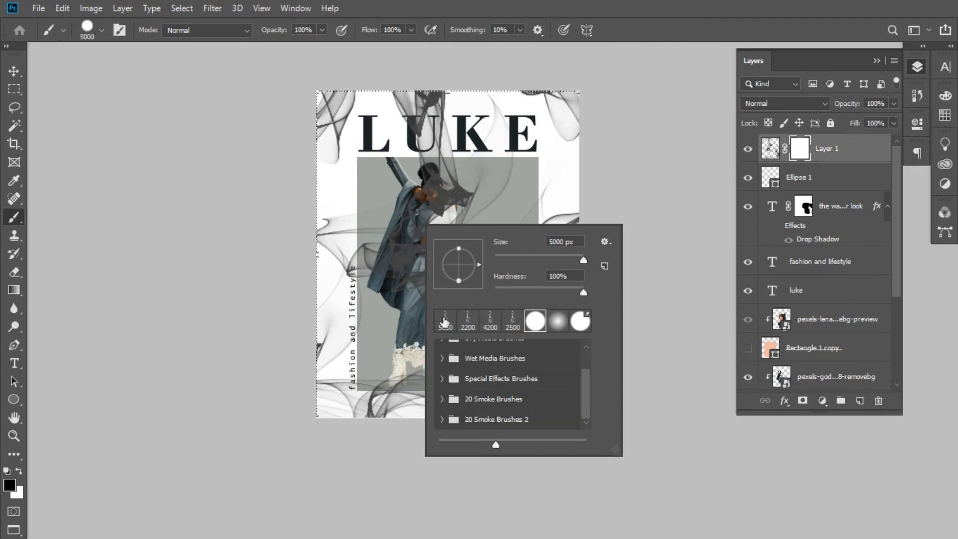
- Try masking out Layer 1's smoke with a dab of the oversized hard round brush and undo it
left_click(120, 199)
key("[")
key("[")
key("[")
key("[")
key("[")
key("[")
key("[")
key("[")
key("[")
key("[")
key("[")
key("[")
key("[")
key("[")
key("[")
key("[")
key("[")
key("[")
key("[")
key("[")
key("[")
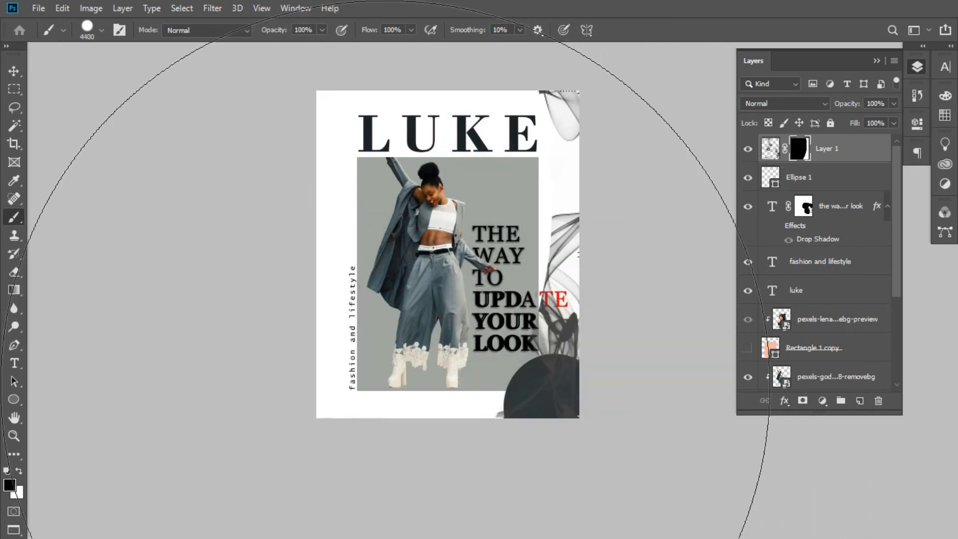
- Reduce the brush to 500 px and mask out Layer 1's smoke over the LUKE heading and the woman's upper body
key("[")
key("[")
key("[")
key("[")
key("[")
key("[")
key("[")
key("[")
key("[")
key("[")
key("[")
key("[")
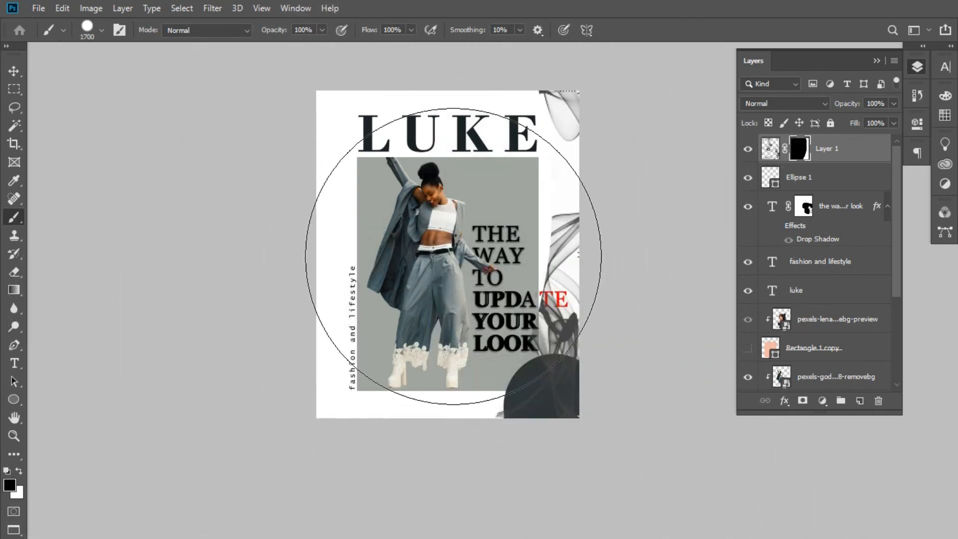
key("ctrl+z")
key("[")
key("[")
key("[")
key("[")
key("[")
key("[")
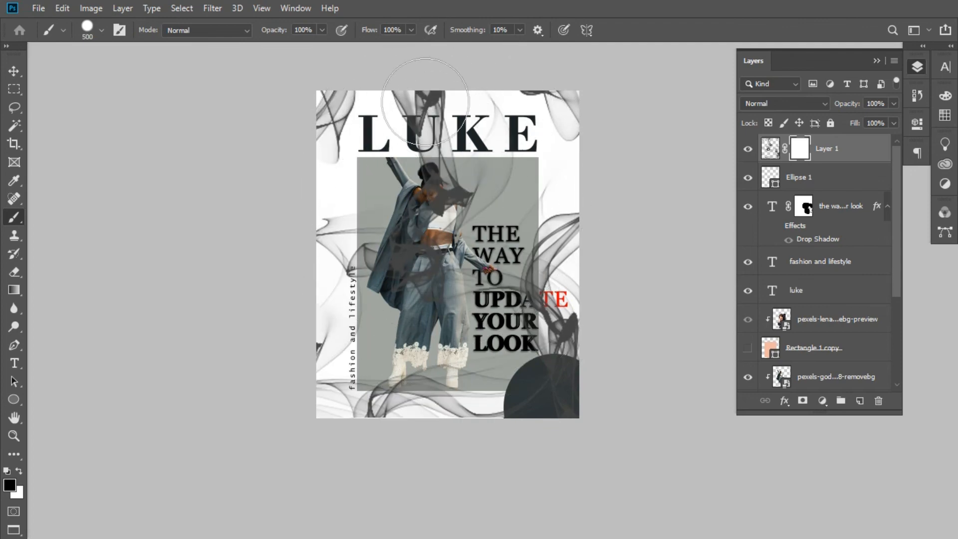
mouse_move(428, 102)
left_mouse_down()
mouse_move(432, 148)
mouse_move(458, 107)
mouse_move(458, 199)
left_mouse_up()
left_click(13, 72)
left_click(599, 159)
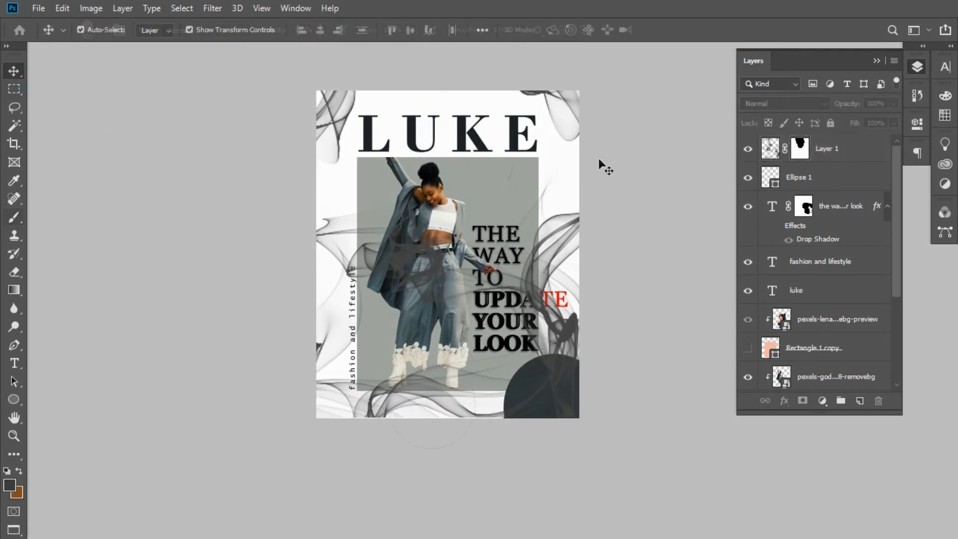
- Move the Layer 1 smoke below Rectangle 1, directly above the Layer 0 background
left_click_drag(827, 148, 831, 367)
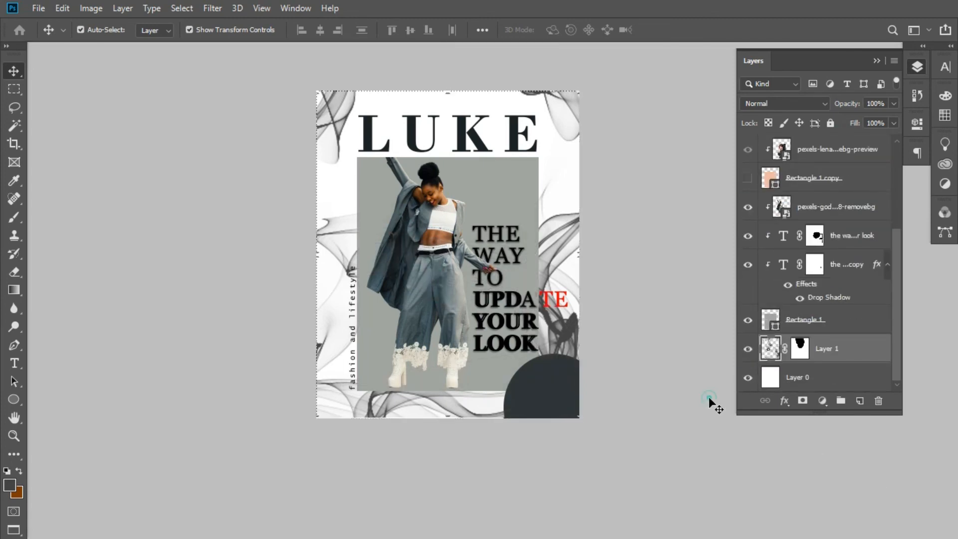
left_click(693, 374)
key("ctrl+minus")
key("ctrl+plus")
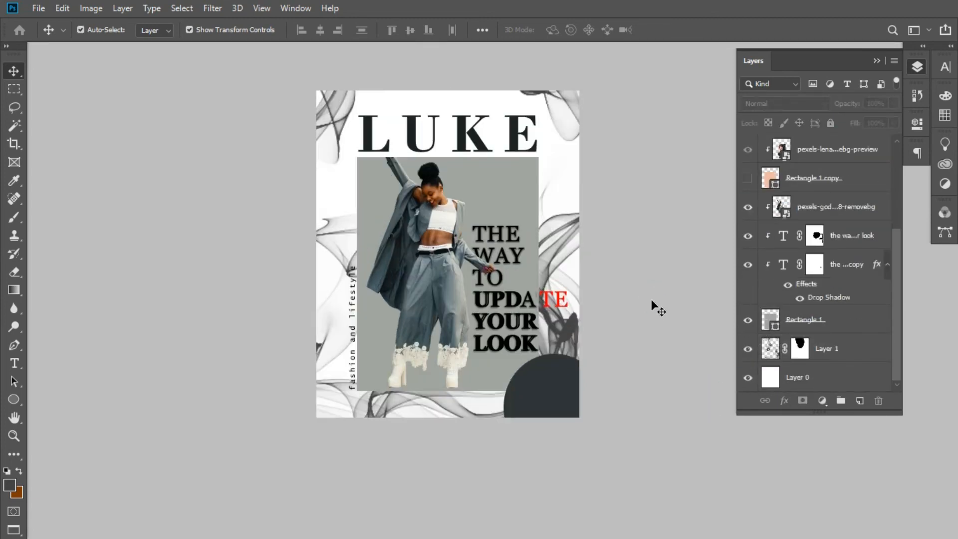
- Add a Drop Shadow effect to the grey Rectangle 1 layer
left_click_drag(768, 306, 771, 319)
key("ctrl+plus")
key("ctrl+minus")
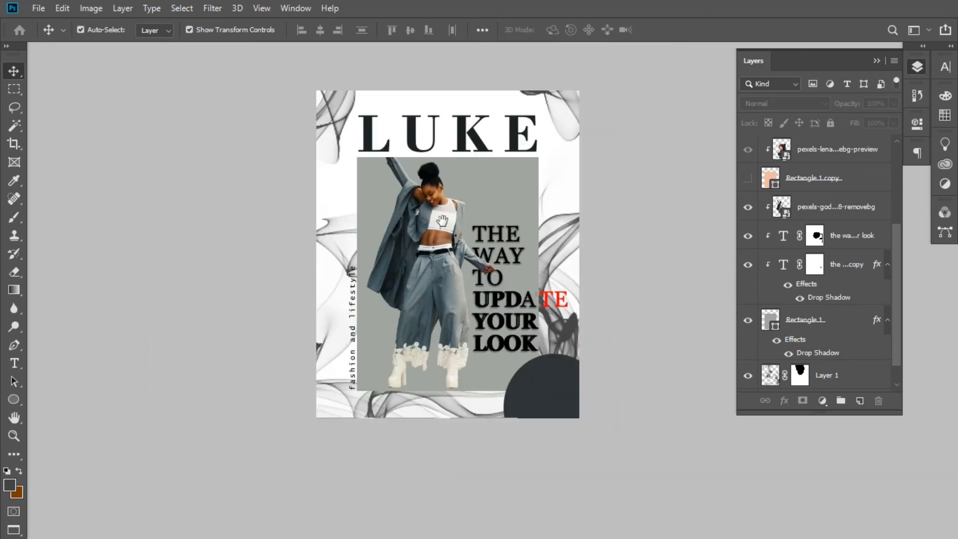
- Check the smoke by toggling Layer 1's visibility and set the layer's opacity to 34%
left_click_drag(442, 220, 440, 236)
scroll(788, 325, "down", 2)
left_click(746, 348)
left_click(747, 348)
right_click(830, 348)
left_click(850, 346)
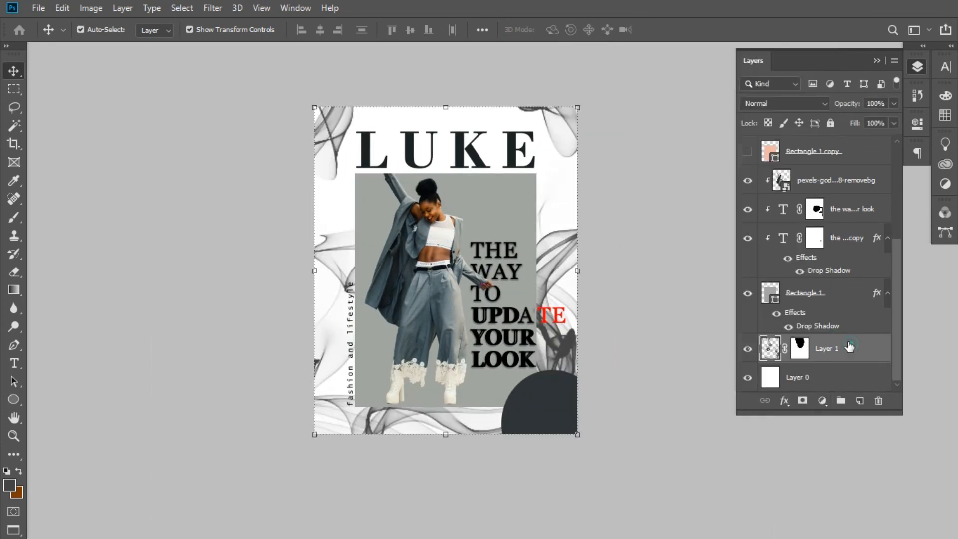
mouse_move(845, 103)
left_mouse_down()
mouse_move(823, 112)
mouse_move(857, 109)
mouse_move(850, 105)
left_mouse_up()
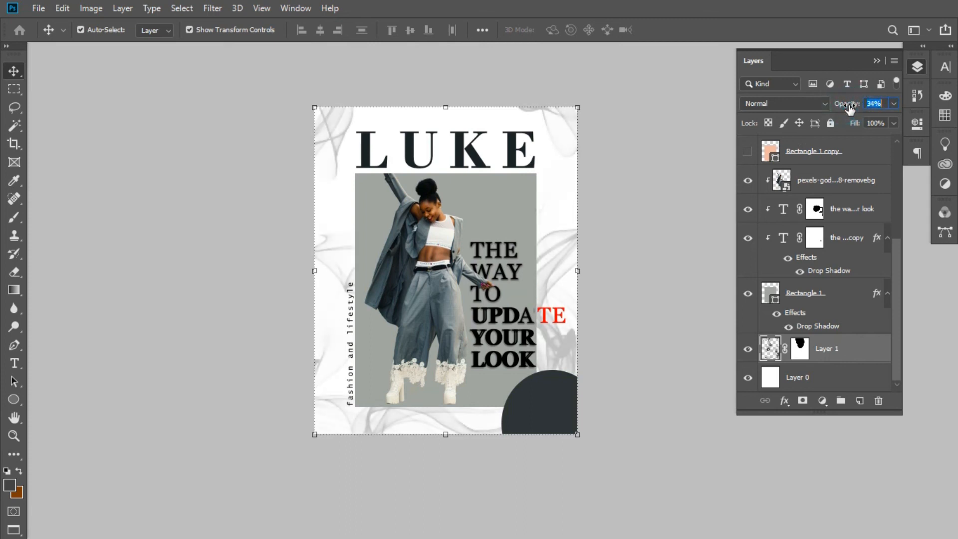
left_click(666, 136)
- Apply a Gaussian Blur with a radius of 0.5 pixels to the smoke on Layer 1
left_click(826, 355)
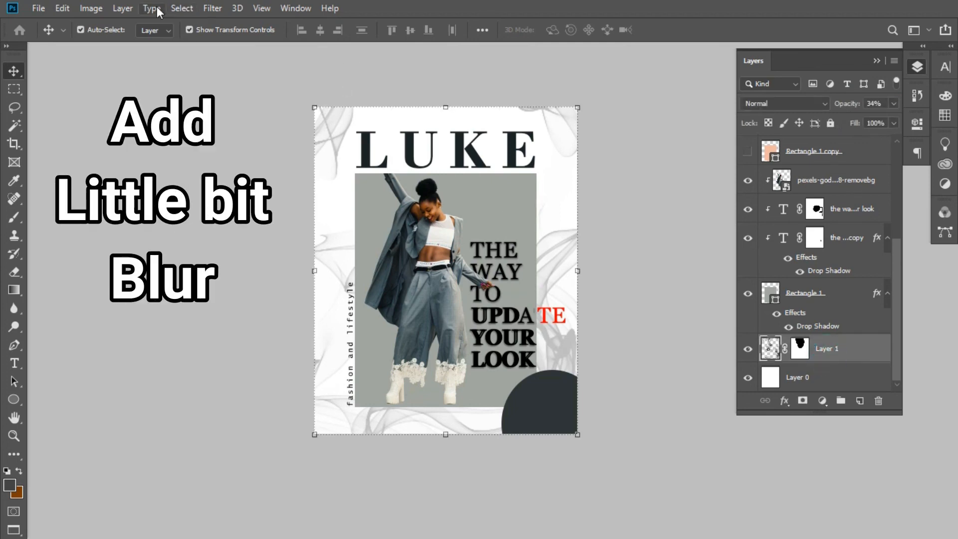
left_click(181, 8)
left_click(253, 181)
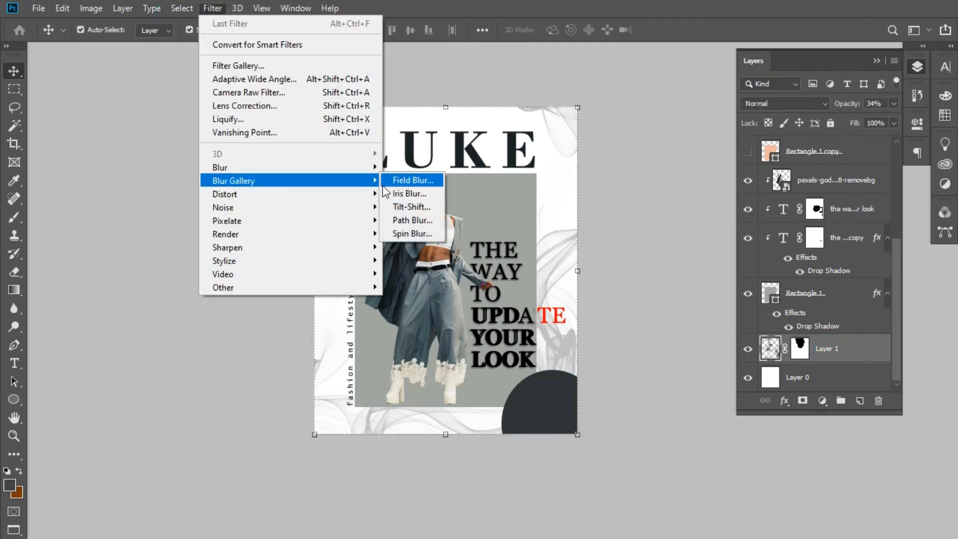
left_click(409, 222)
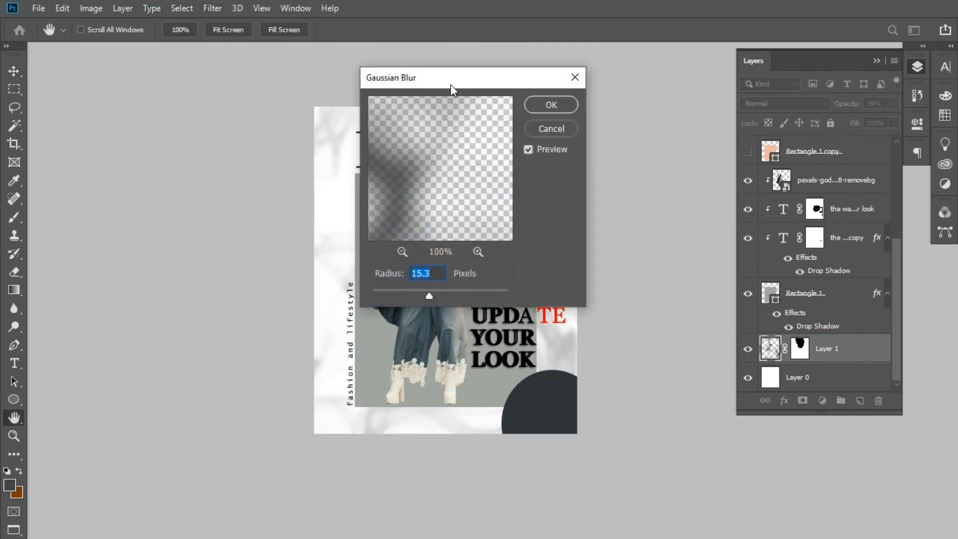
left_click_drag(450, 85, 732, 35)
left_click_drag(699, 245, 657, 248)
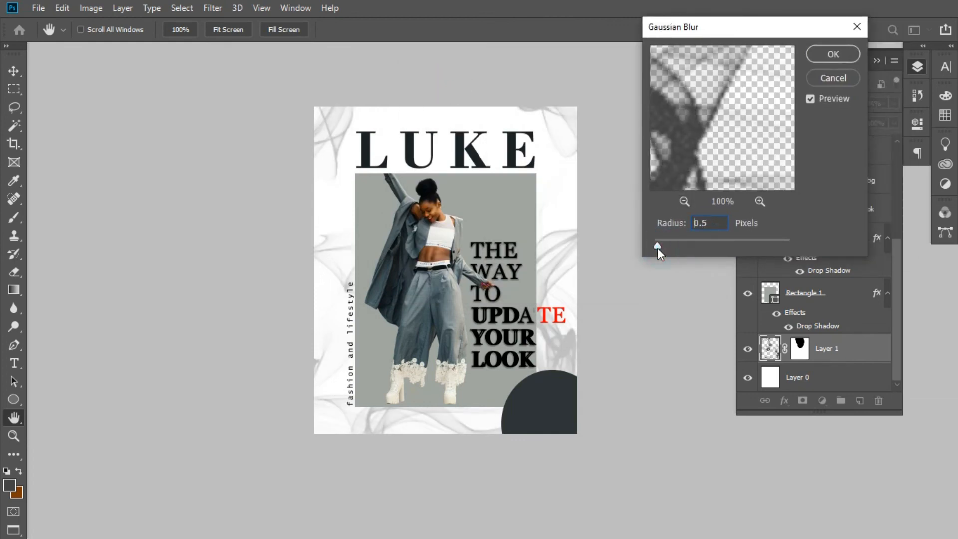
key("v")
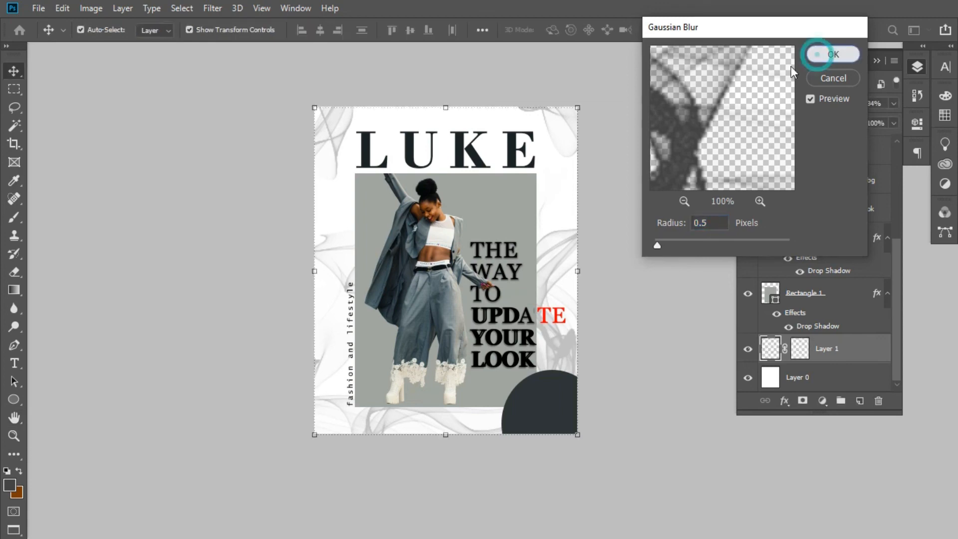
left_click(832, 53)
key("ctrl+plus")
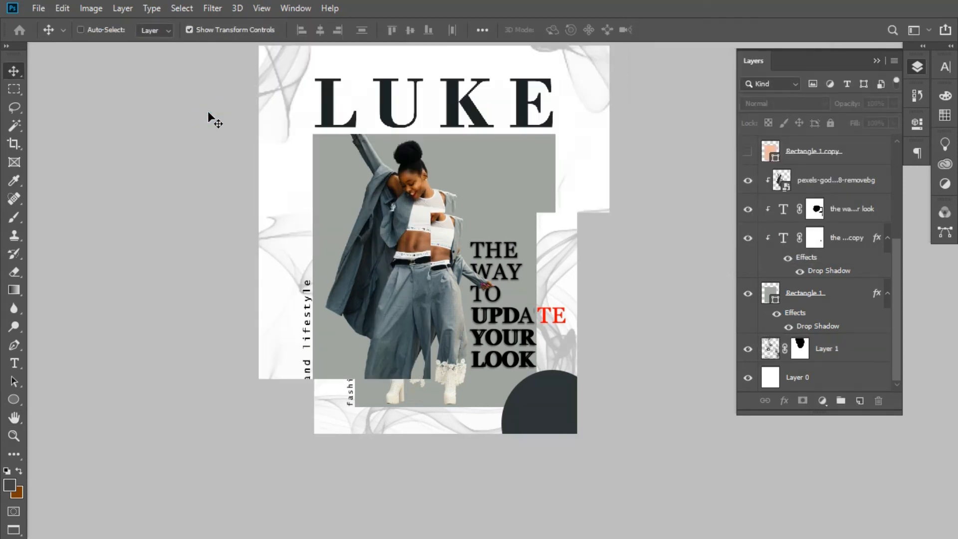
key("ctrl+minus")
key("ctrl+minus")
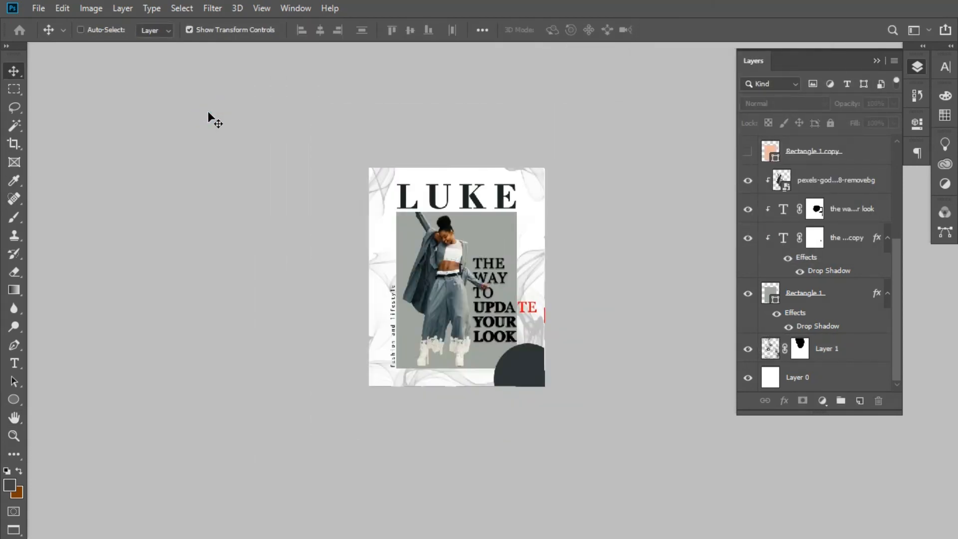
key("ctrl+plus")
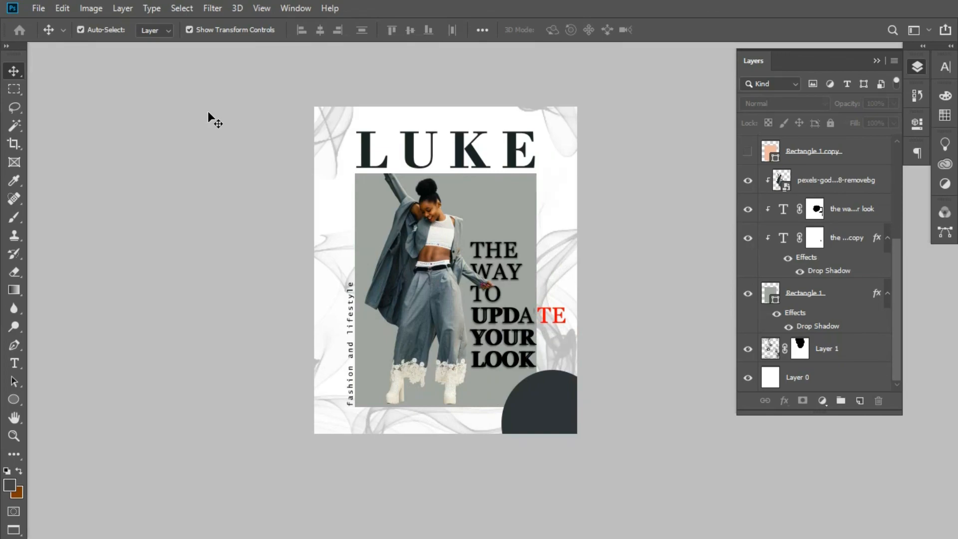